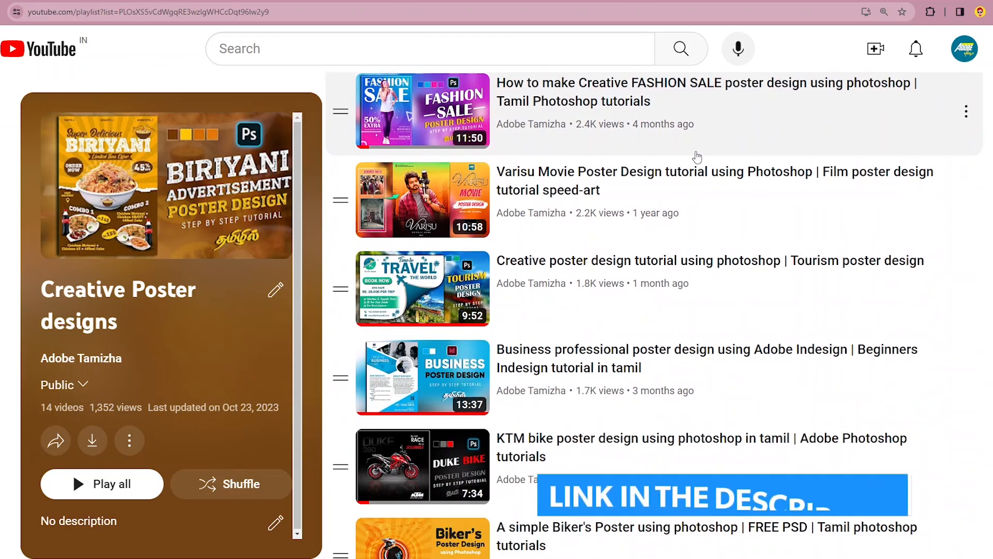
pyautogui.scroll(-1, 697, 157)
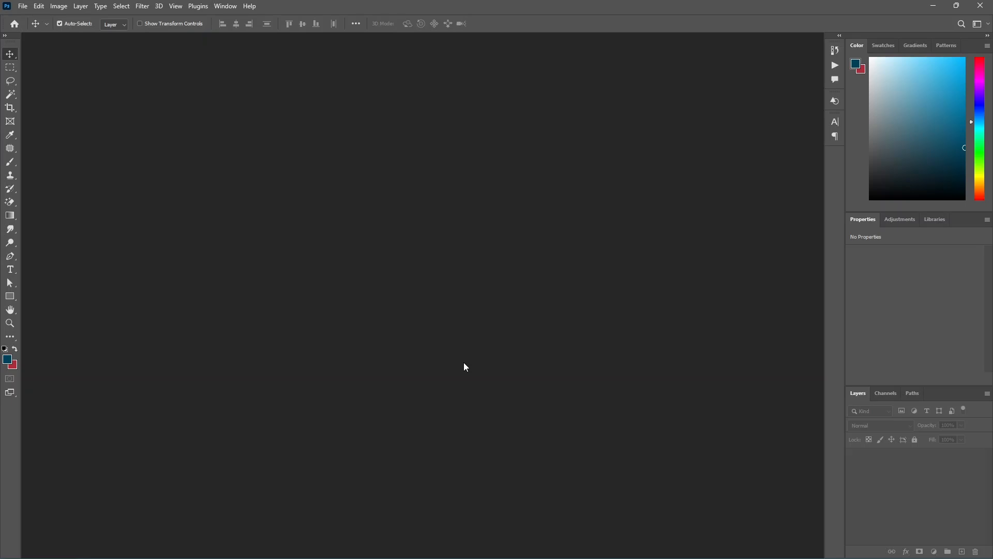
# - Create a new A4 document of 210 x 297 mm at 300 ppi in RGB colour with a white background
pyautogui.click(23, 6)
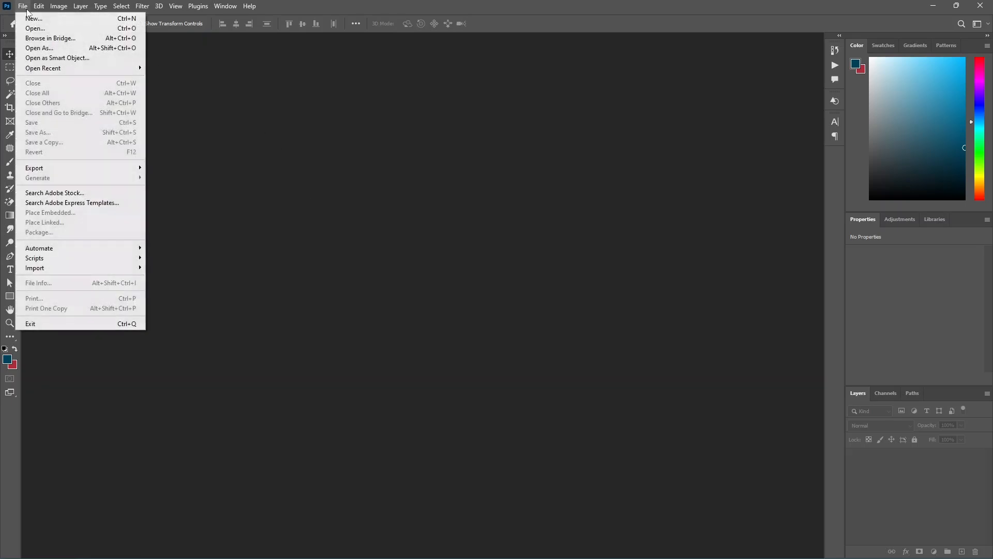
pyautogui.click(31, 19)
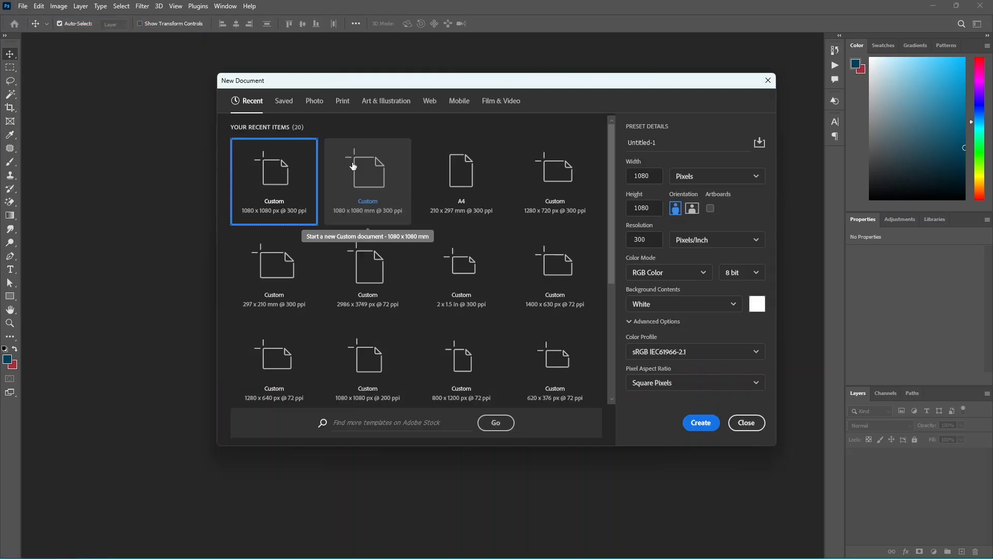
pyautogui.click(465, 190)
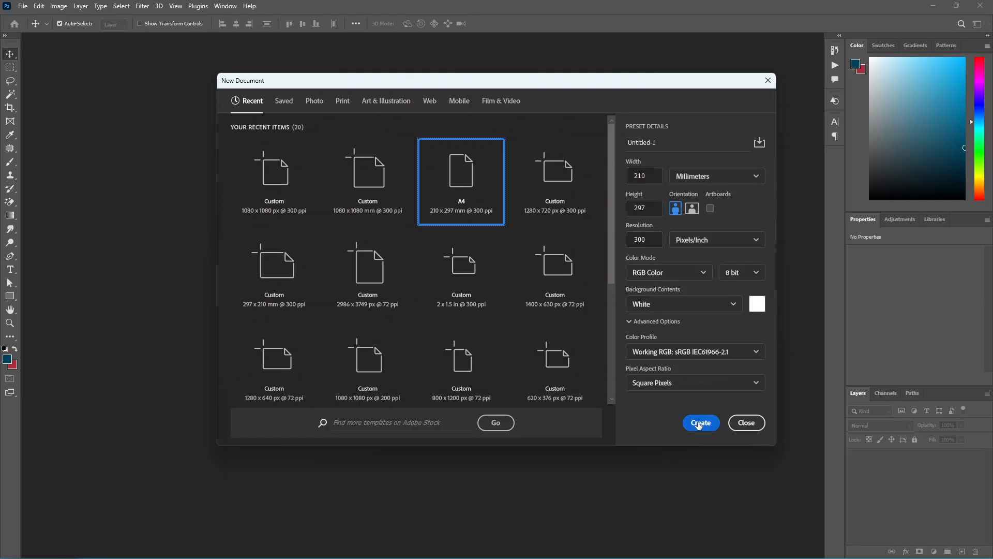
pyautogui.click(701, 422)
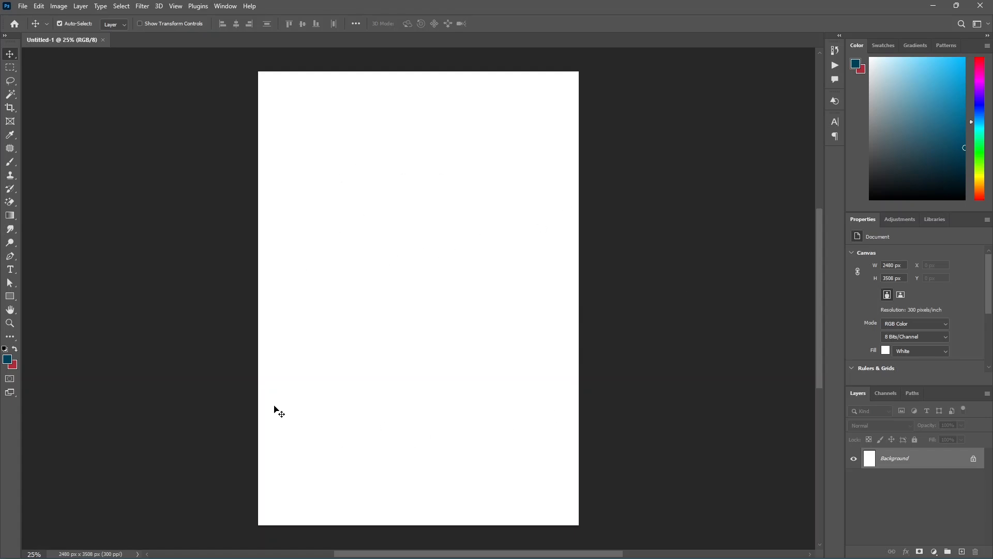
# - Add a cyan guide layout with 2 columns, 2 rows and 100 px margins on all sides of the canvas
pyautogui.click(175, 10)
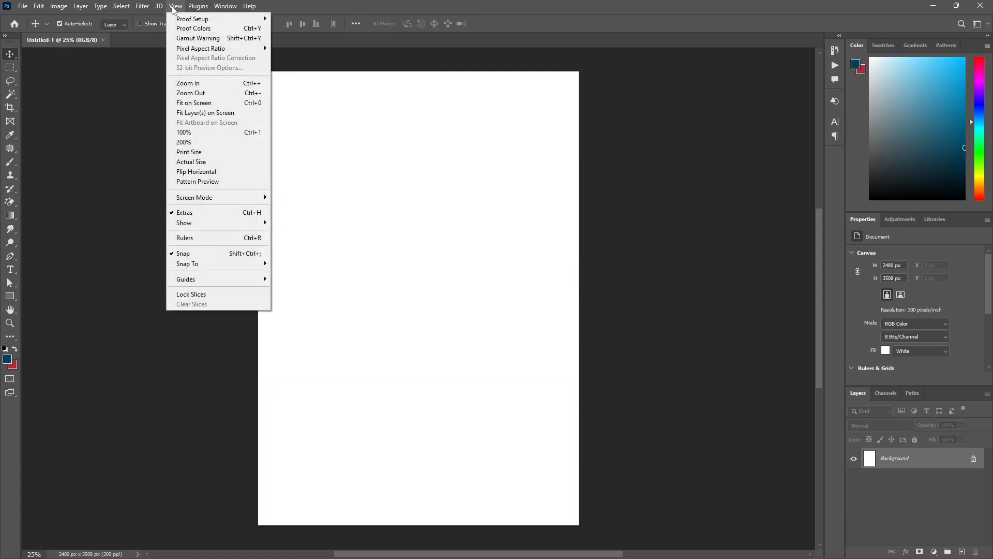
pyautogui.moveTo(221, 284)
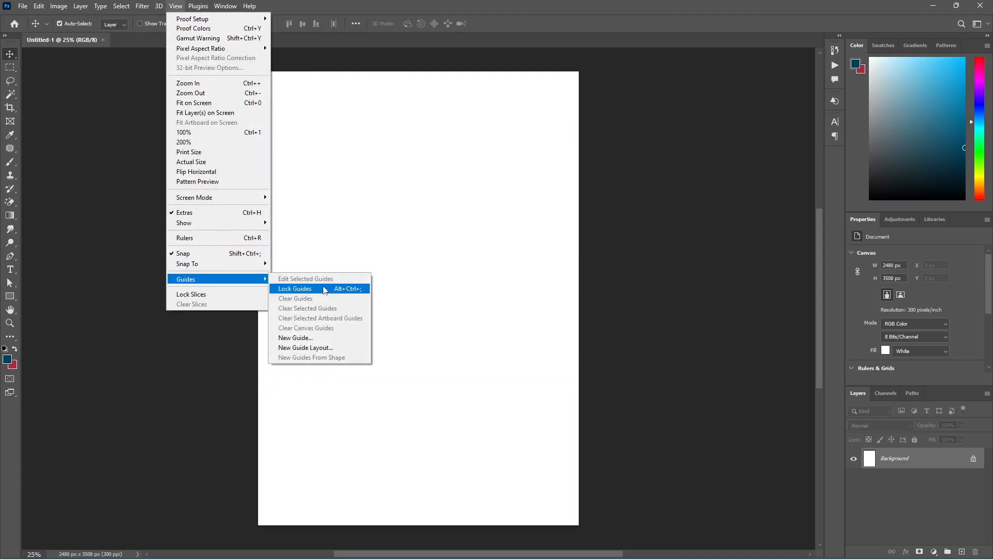
pyautogui.click(305, 347)
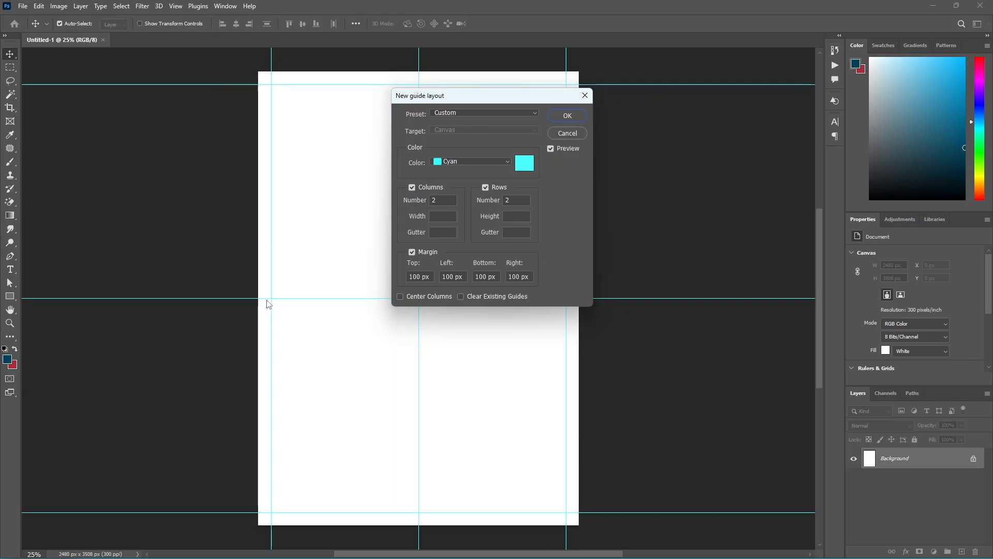
pyautogui.click(441, 198)
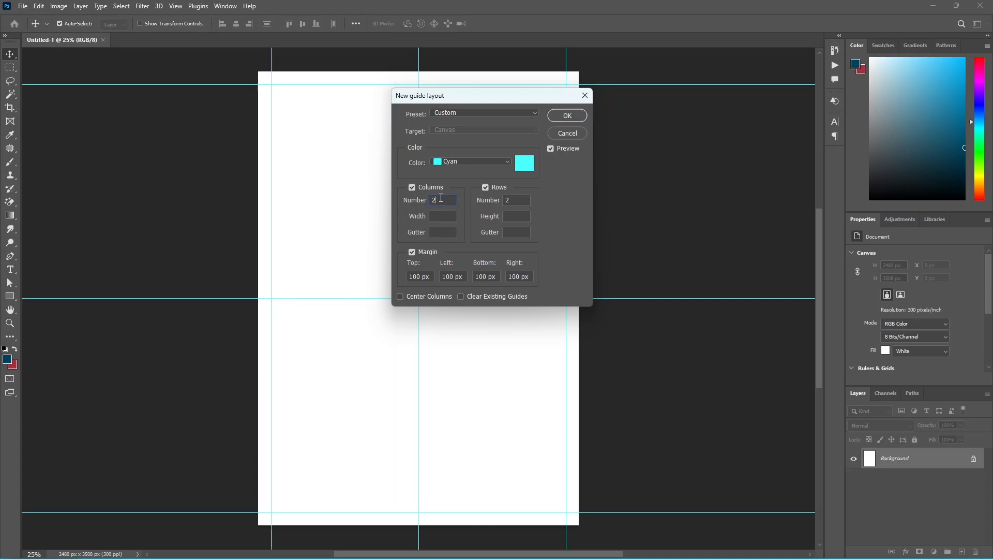
pyautogui.click(413, 187)
pyautogui.click(411, 188)
pyautogui.press('Tab')
pyautogui.click(412, 252)
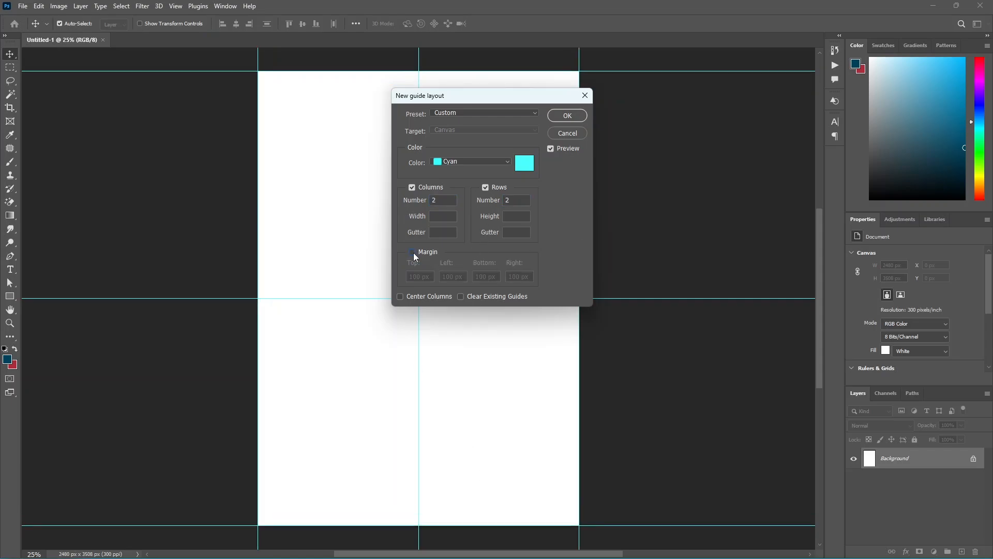
pyautogui.click(412, 252)
pyautogui.moveTo(434, 277); pyautogui.dragTo(409, 278)
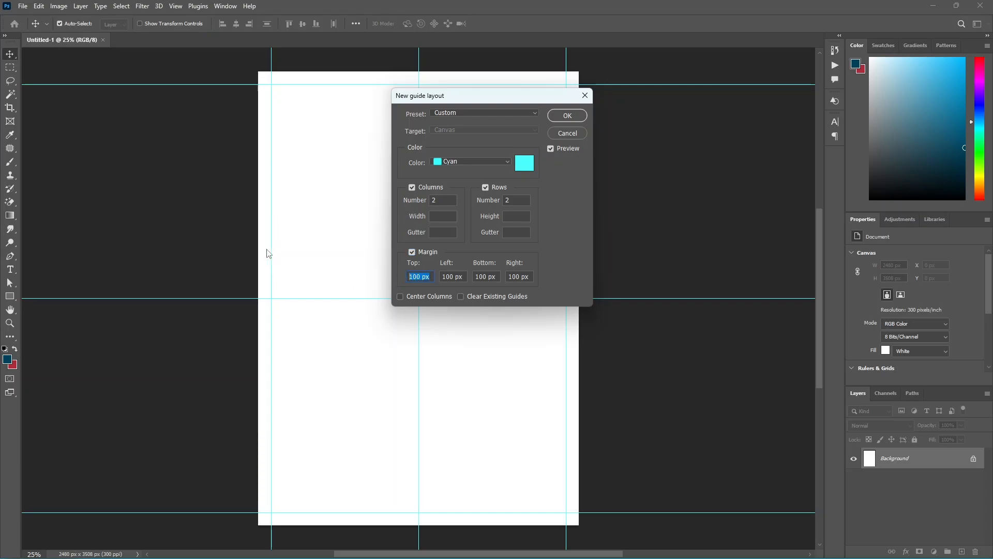
pyautogui.click(565, 120)
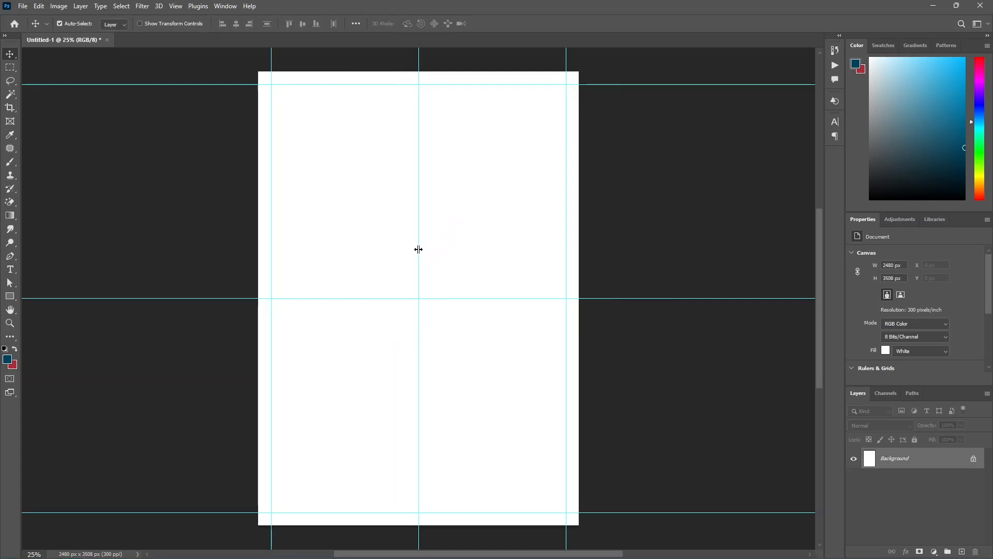
# - Undo a trial move of the vertical centre guide and lock all guides
pyautogui.moveTo(418, 250); pyautogui.dragTo(512, 254)
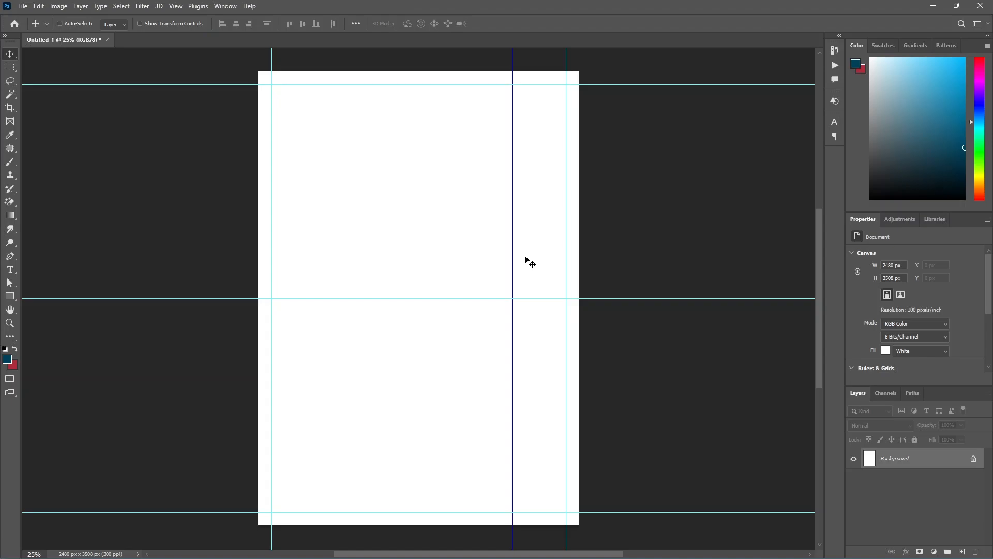
pyautogui.hotkey('ctrl', 'z')
pyautogui.click(175, 6)
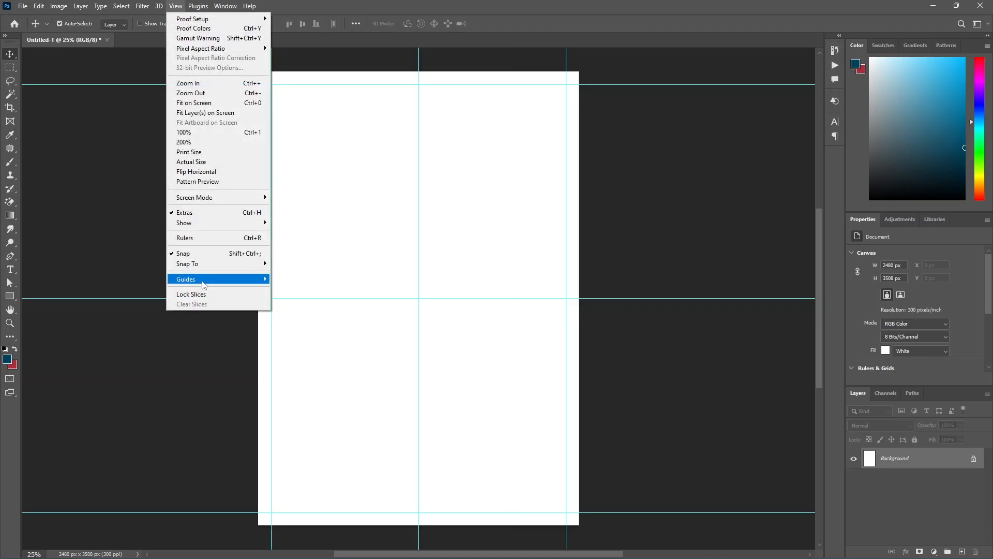
pyautogui.moveTo(233, 283)
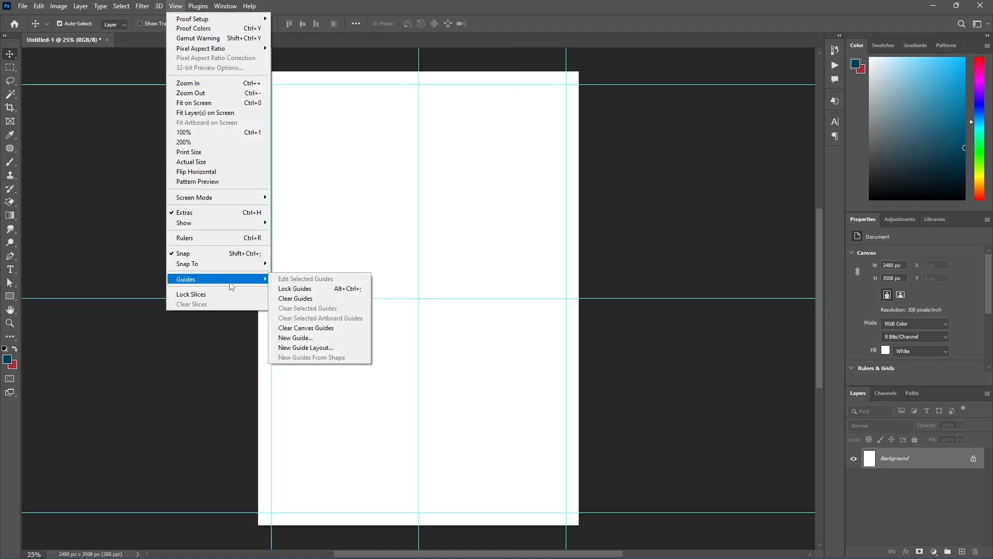
pyautogui.click(313, 288)
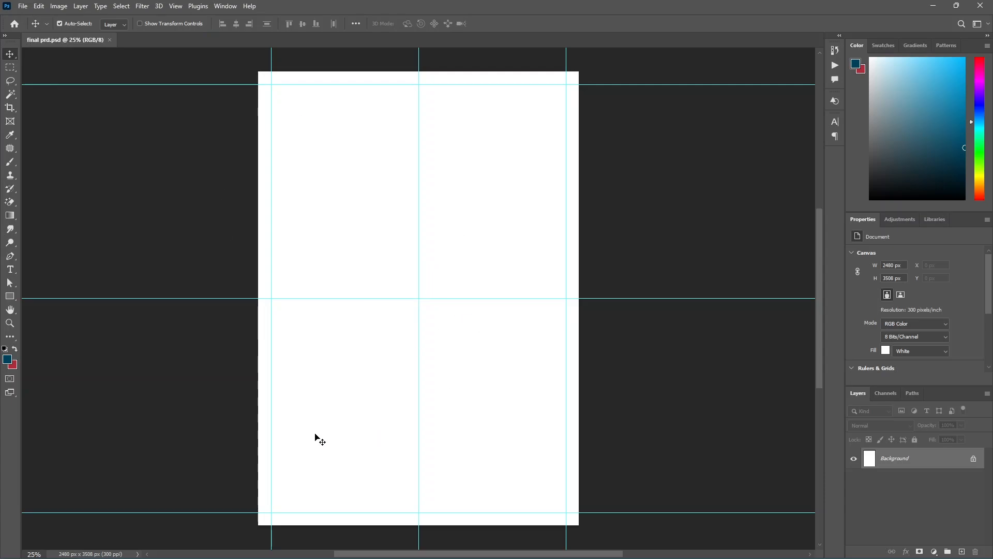
# - Place the grey glass building photo in the document and scale it to about 21.05% so it fills the canvas height
pyautogui.hotkey('alt', 'Tab')
pyautogui.moveTo(823, 228); pyautogui.dragTo(325, 298)
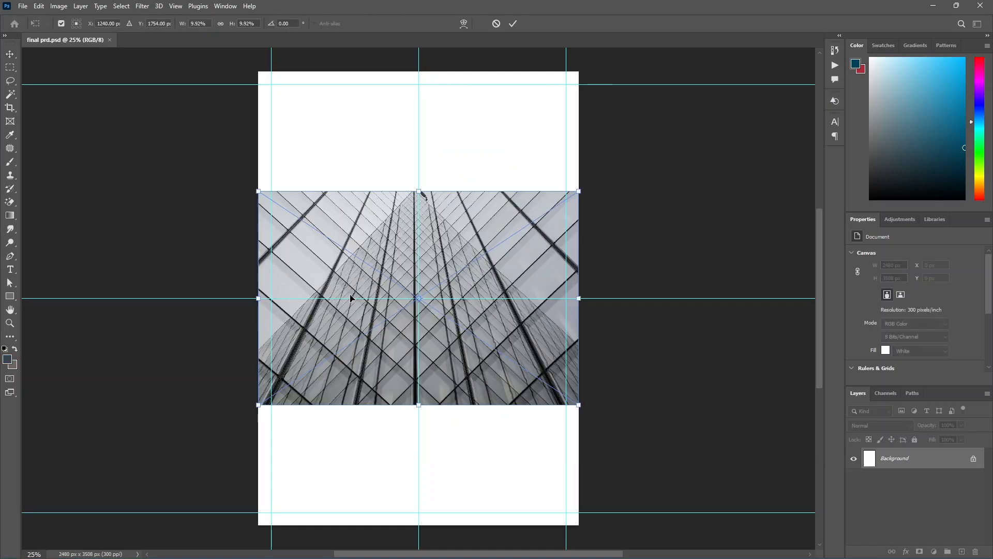
pyautogui.moveTo(419, 192); pyautogui.dragTo(422, 71)
pyautogui.moveTo(417, 407); pyautogui.dragTo(423, 526)
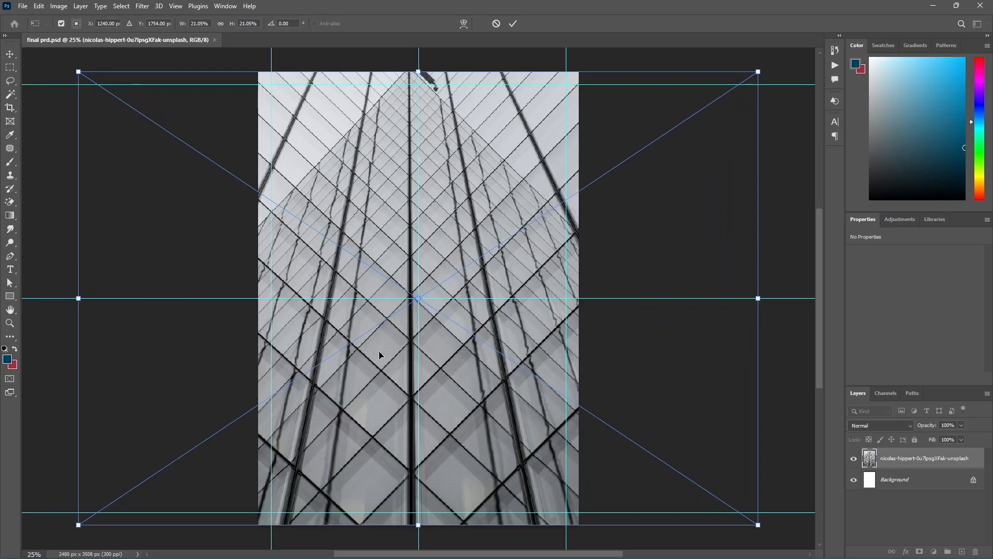
pyautogui.scroll(-2, 450, 340)
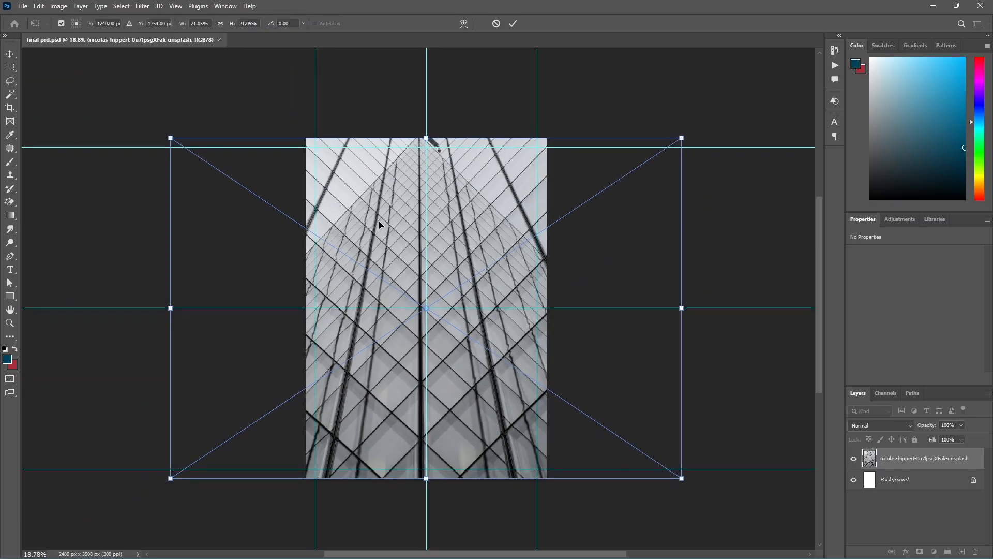
pyautogui.press('Return')
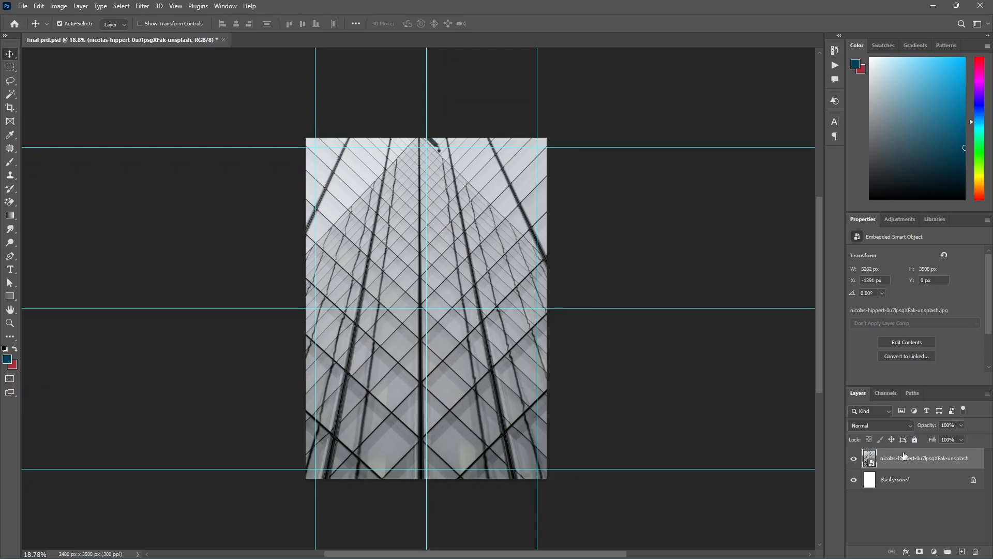
# - Add a gradient fill layer above the building photo and set its starting colour stop to #00435e
pyautogui.click(934, 551)
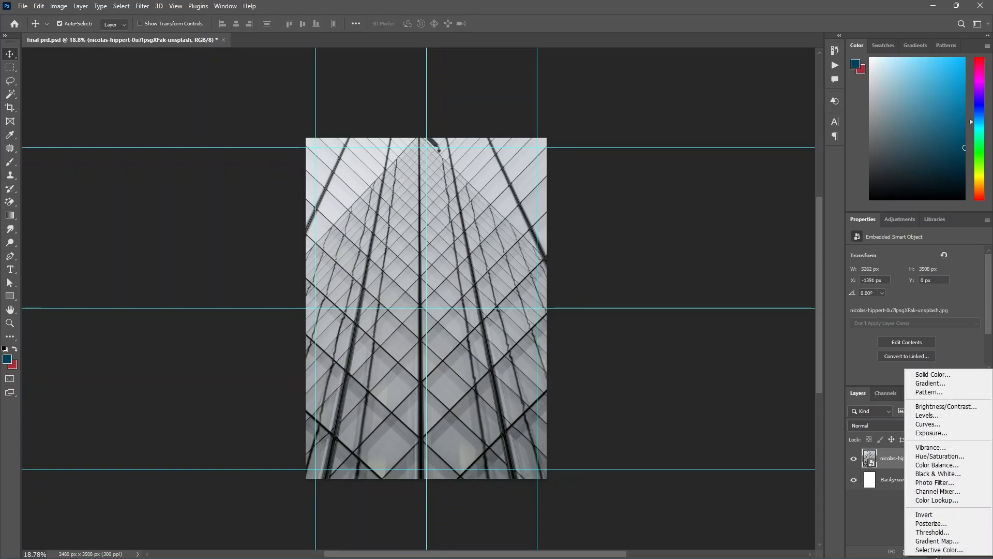
pyautogui.click(930, 383)
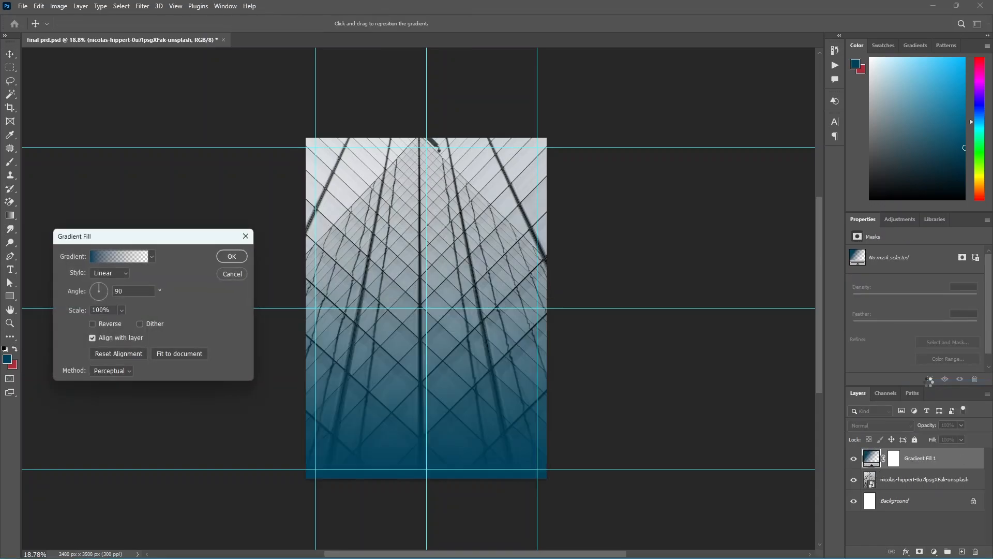
pyautogui.click(107, 256)
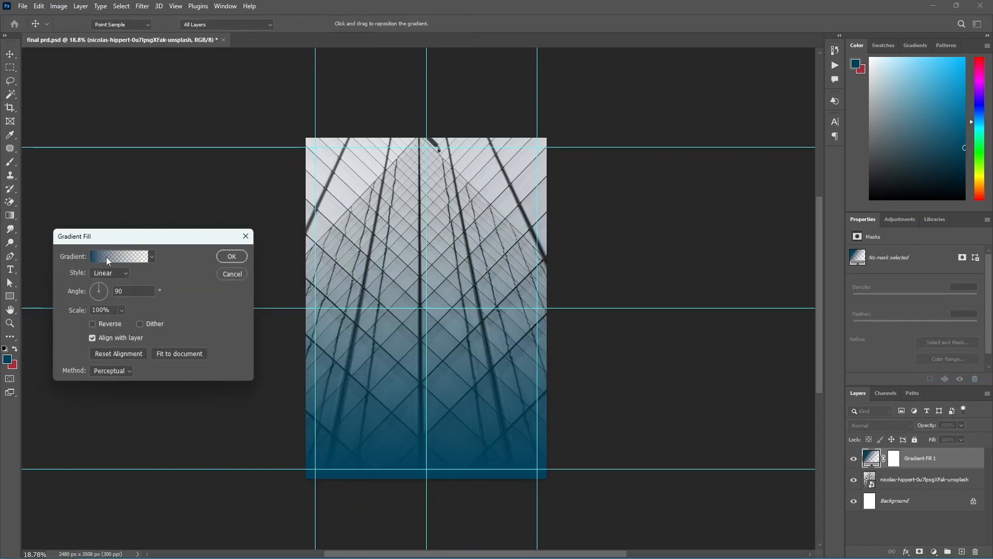
pyautogui.click(78, 385)
pyautogui.doubleClick(79, 385)
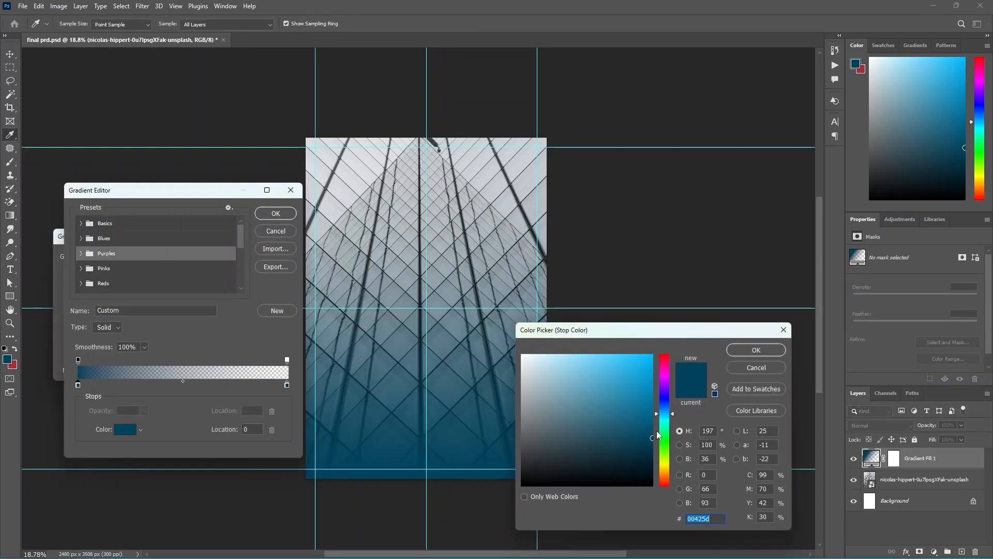
pyautogui.click(655, 437)
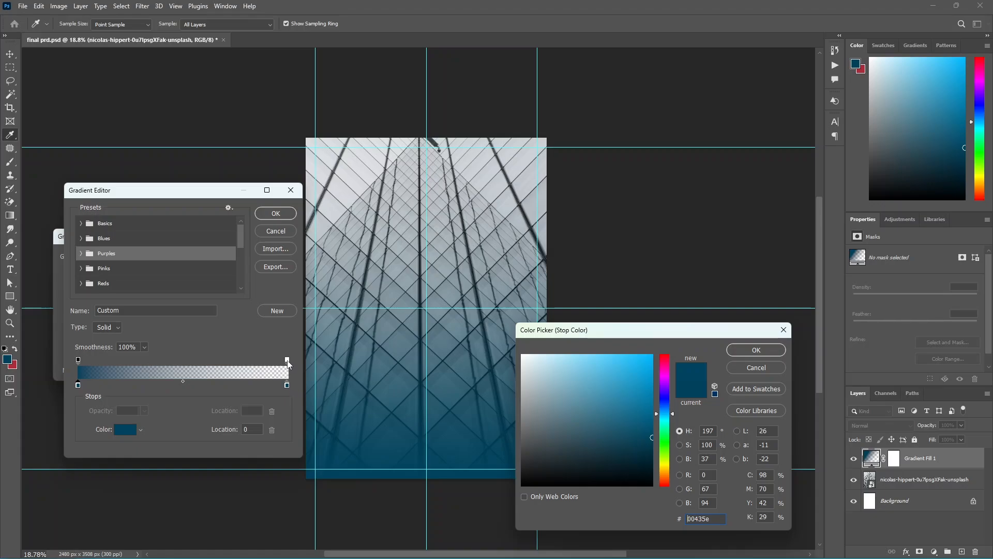
pyautogui.hotkey('ctrl', 'a')
pyautogui.click(745, 350)
# - Make the gradient's end fully opaque and set its end colour stop to the lighter blue #0081b6
pyautogui.click(287, 360)
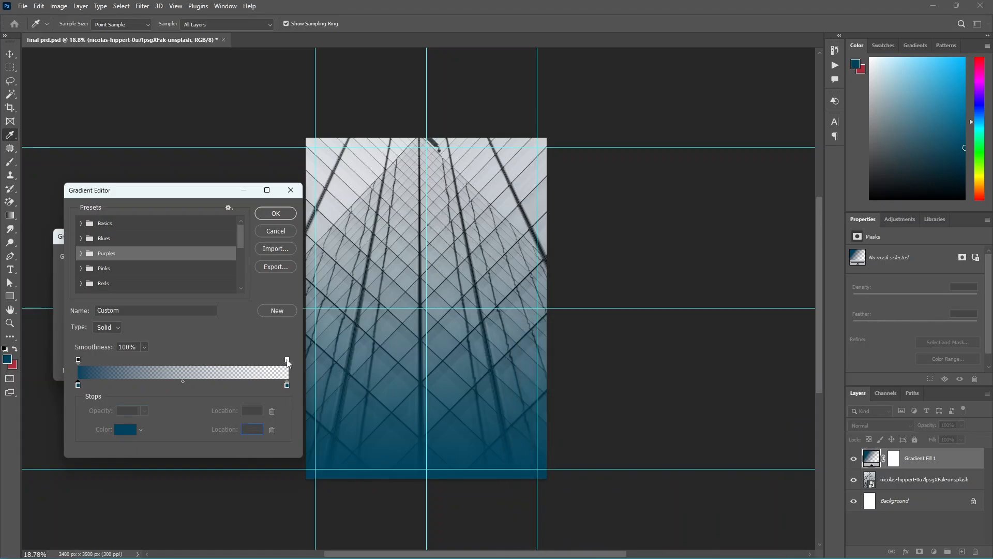
pyautogui.click(144, 410)
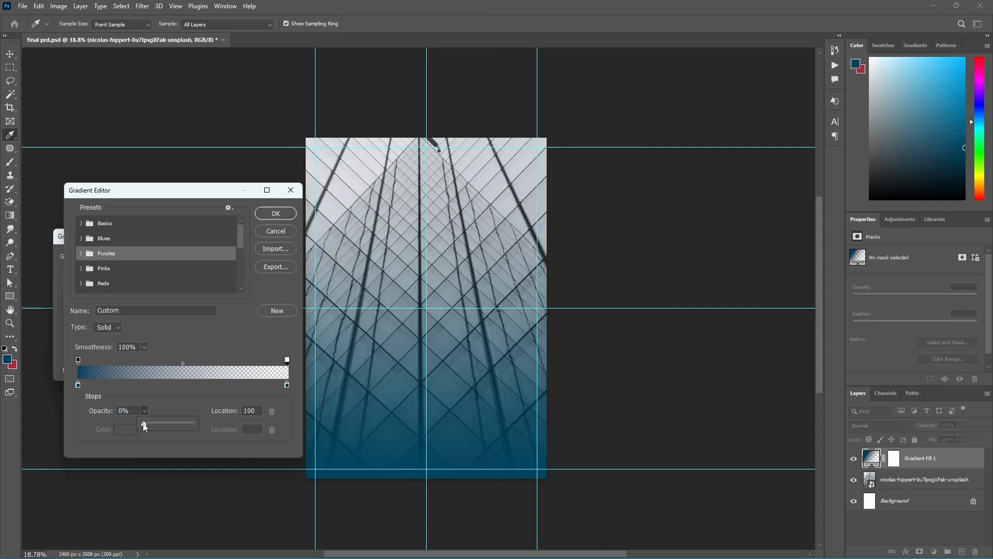
pyautogui.moveTo(144, 423); pyautogui.dragTo(258, 427)
pyautogui.doubleClick(287, 385)
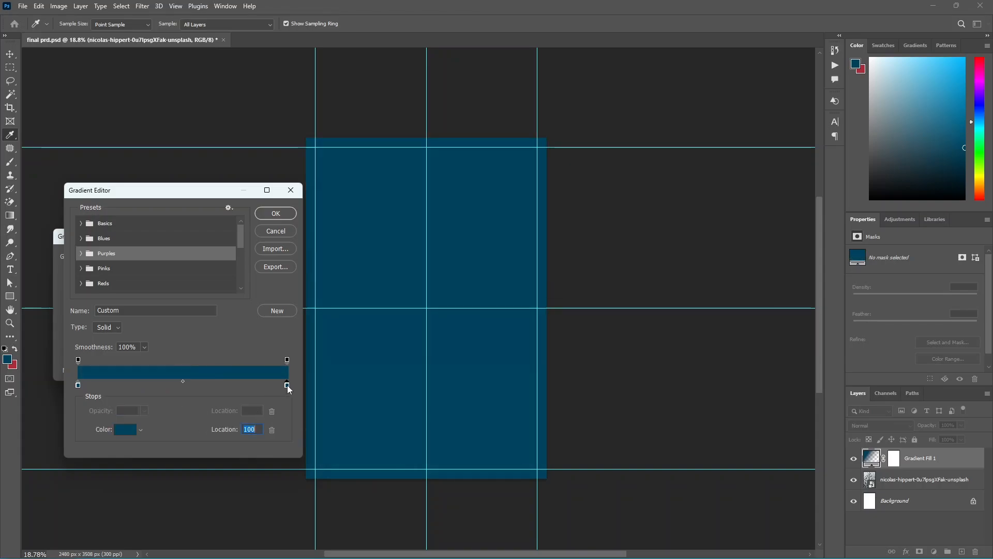
pyautogui.click(647, 425)
pyautogui.click(652, 396)
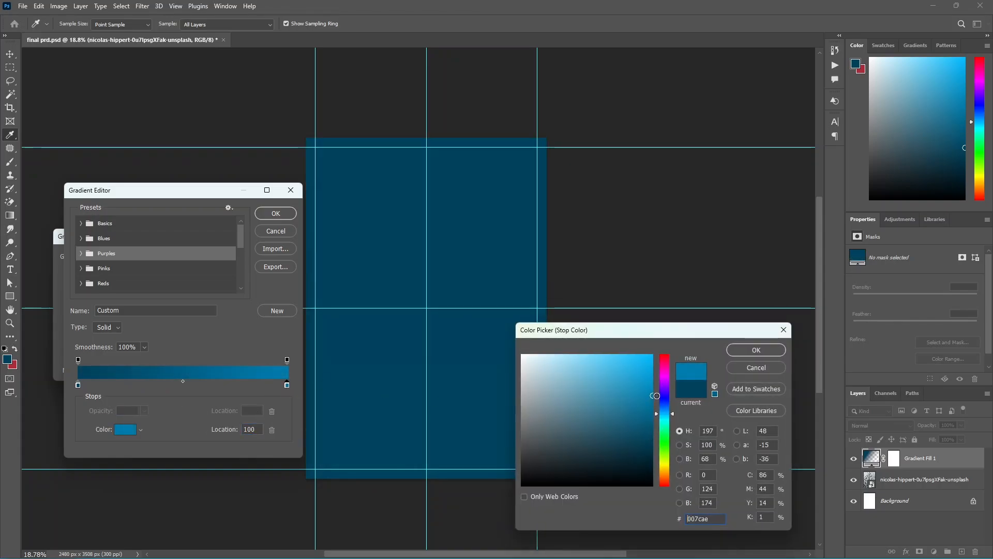
pyautogui.click(750, 346)
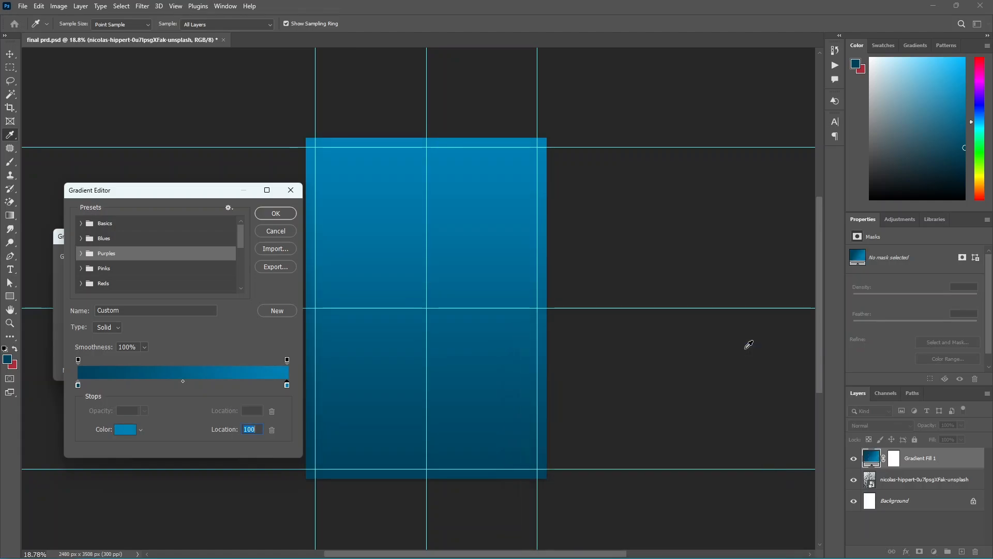
# - Add a middle colour stop to the gradient at location 47 with the bright blue #0fb9ff
pyautogui.click(177, 385)
pyautogui.doubleClick(175, 385)
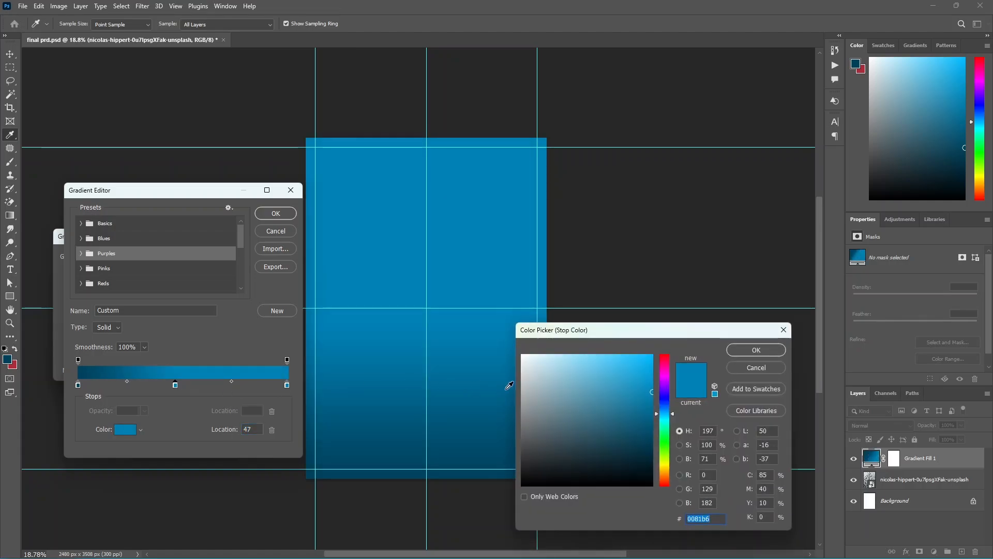
pyautogui.moveTo(639, 381); pyautogui.dragTo(644, 354)
pyautogui.click(756, 349)
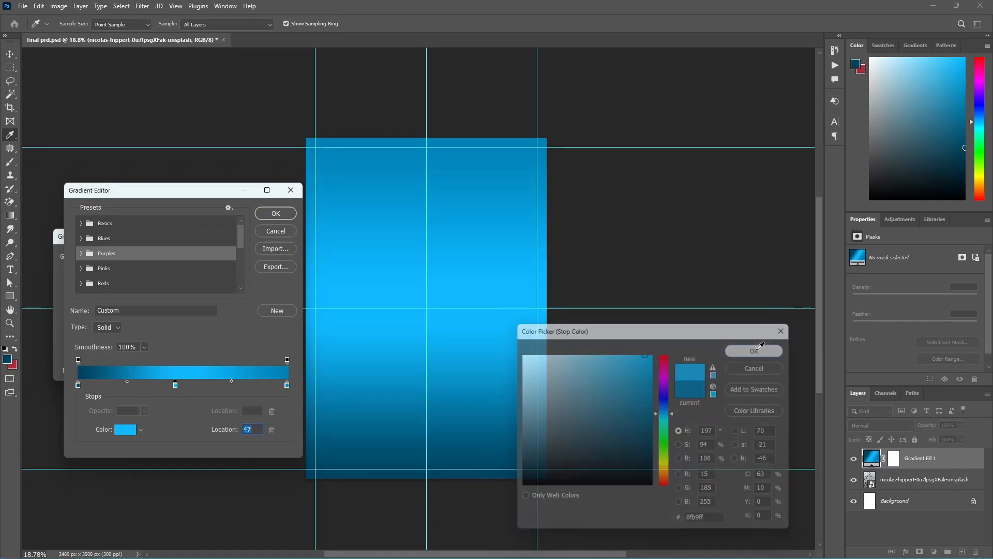
# - Move the midpoint between the dark and bright blue stops to 72, remove the stray extra stop and accept the edited gradient
pyautogui.moveTo(128, 383); pyautogui.dragTo(149, 384)
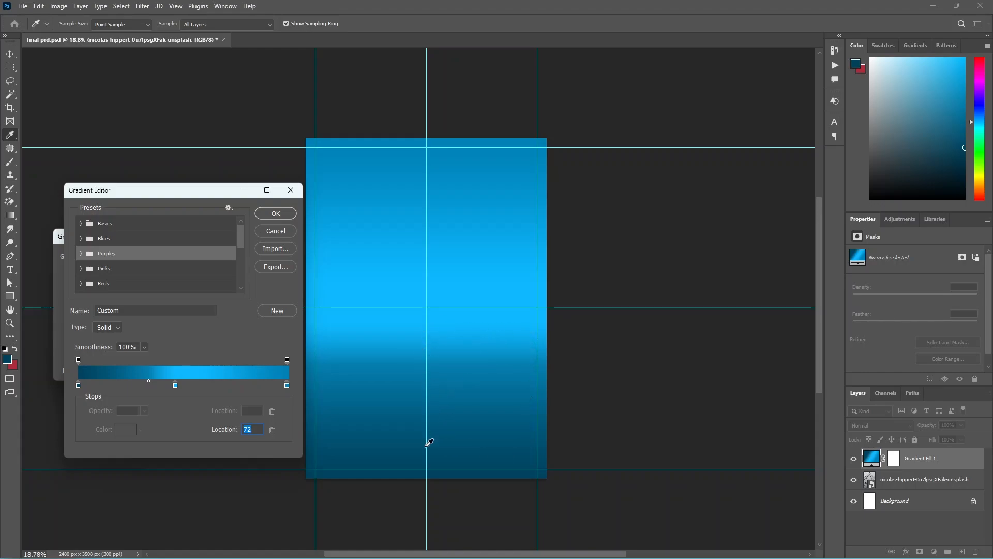
pyautogui.click(144, 384)
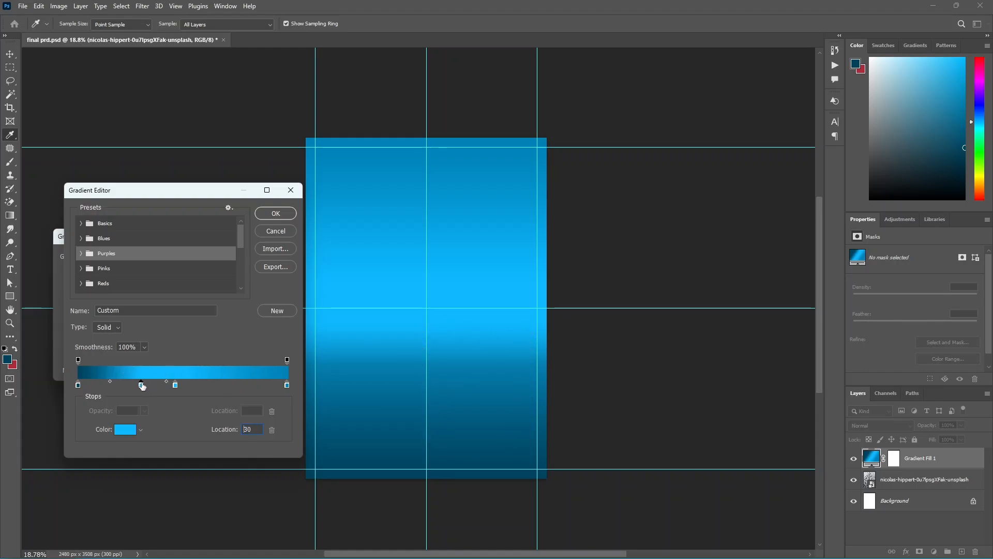
pyautogui.moveTo(142, 385); pyautogui.dragTo(146, 409)
pyautogui.click(270, 216)
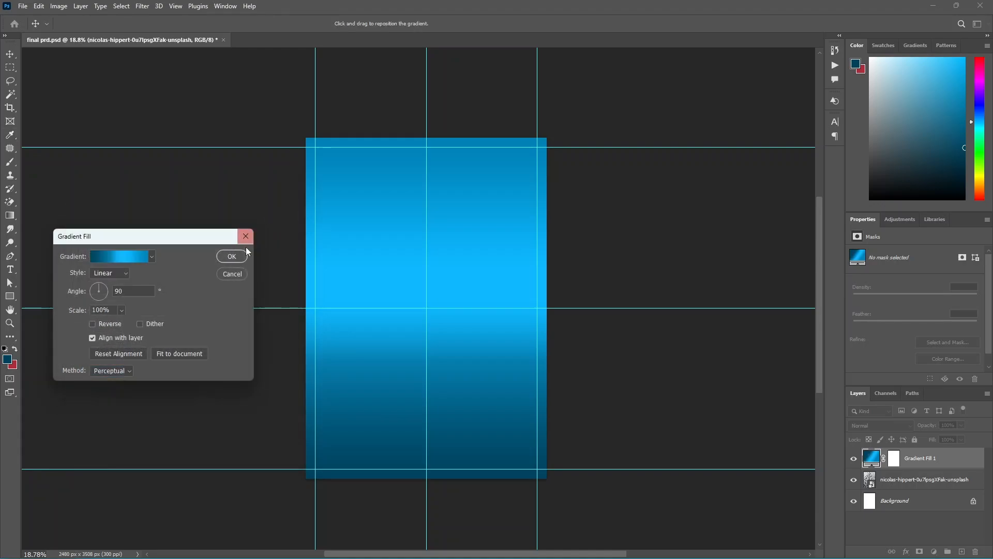
# - Accept the gradient fill settings and set the gradient layer's blend mode to Multiply over the building photo
pyautogui.click(232, 256)
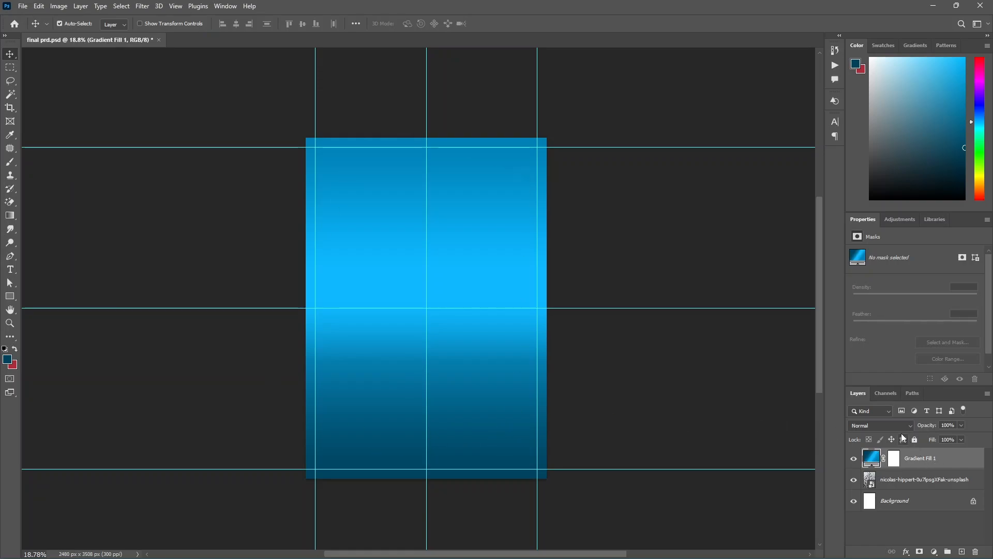
pyautogui.click(886, 424)
pyautogui.click(879, 284)
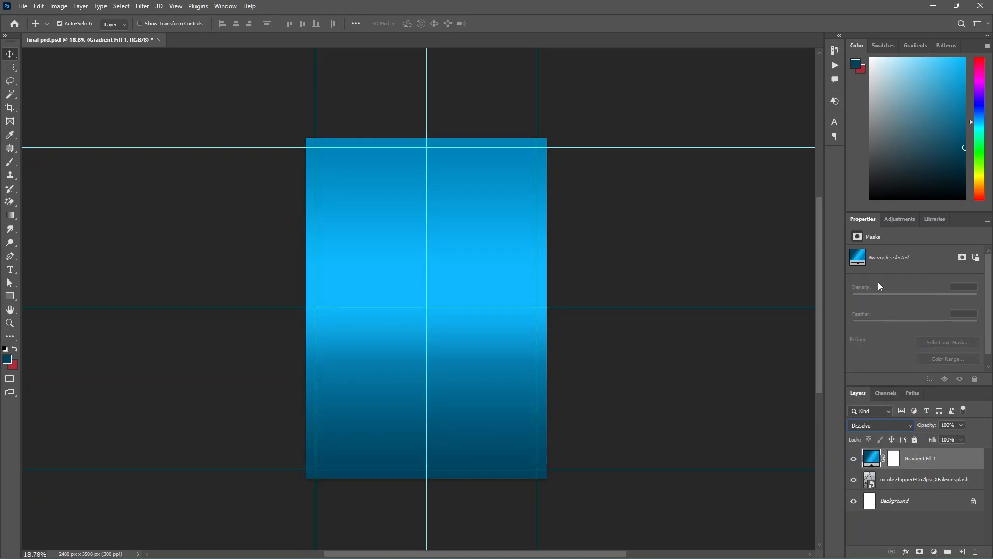
pyautogui.press('Down')
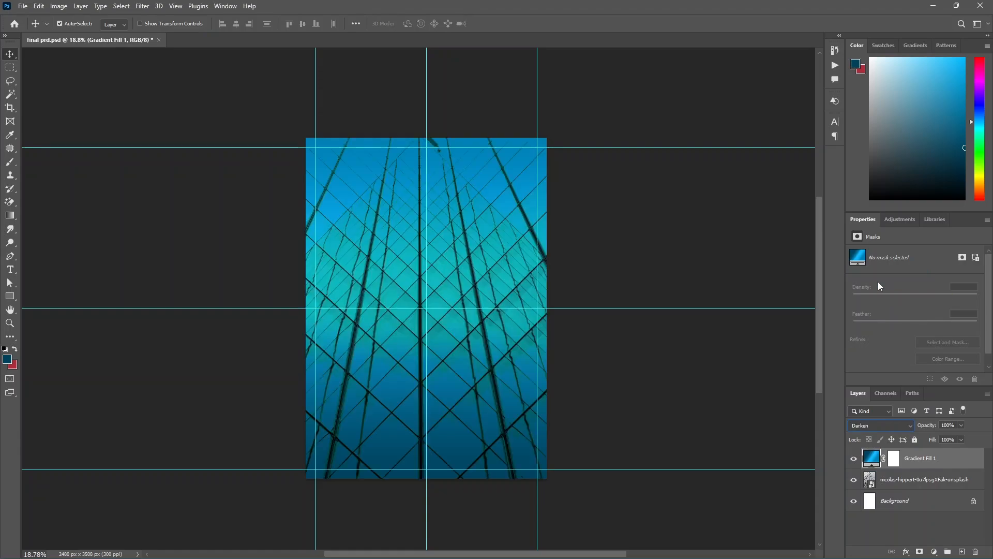
pyautogui.press('Down')
pyautogui.press('Down')
pyautogui.press('Down')
pyautogui.press('Down')
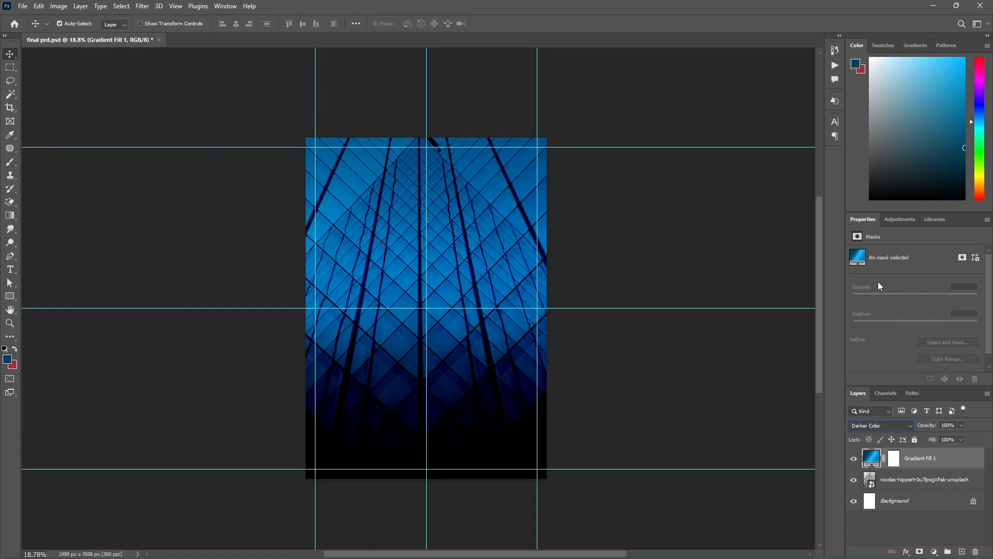
pyautogui.press('Down')
pyautogui.press('Down')
pyautogui.press('Down')
pyautogui.press('Down')
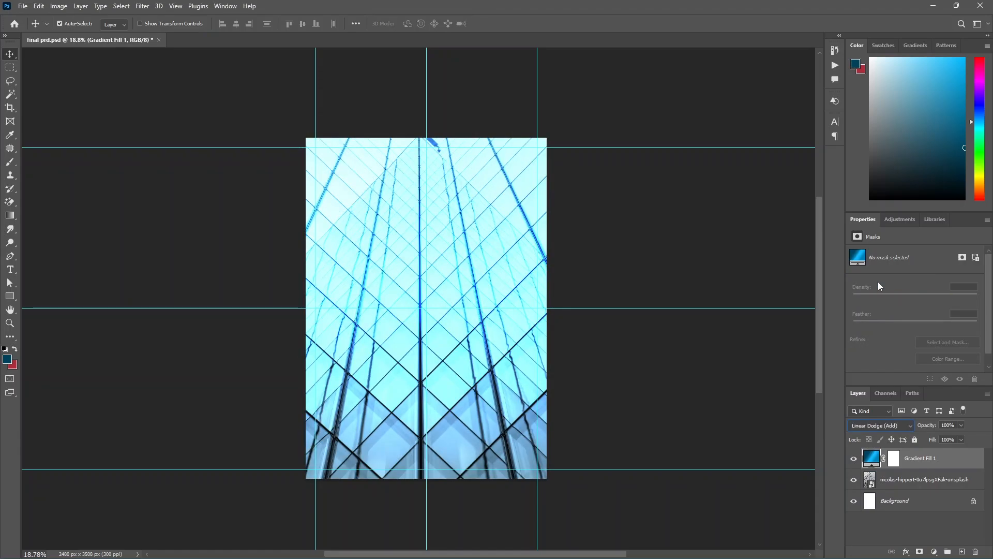
pyautogui.press('Up')
pyautogui.press('Up')
pyautogui.press('Up')
pyautogui.press('Up')
pyautogui.press('Up')
pyautogui.press('Up')
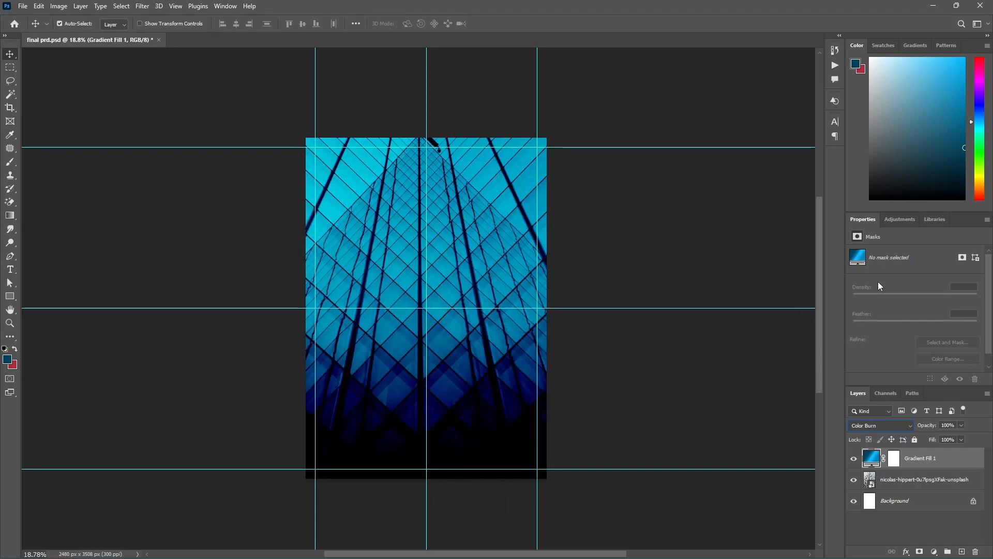
pyautogui.press('Up')
pyautogui.press('Up')
pyautogui.press('Down')
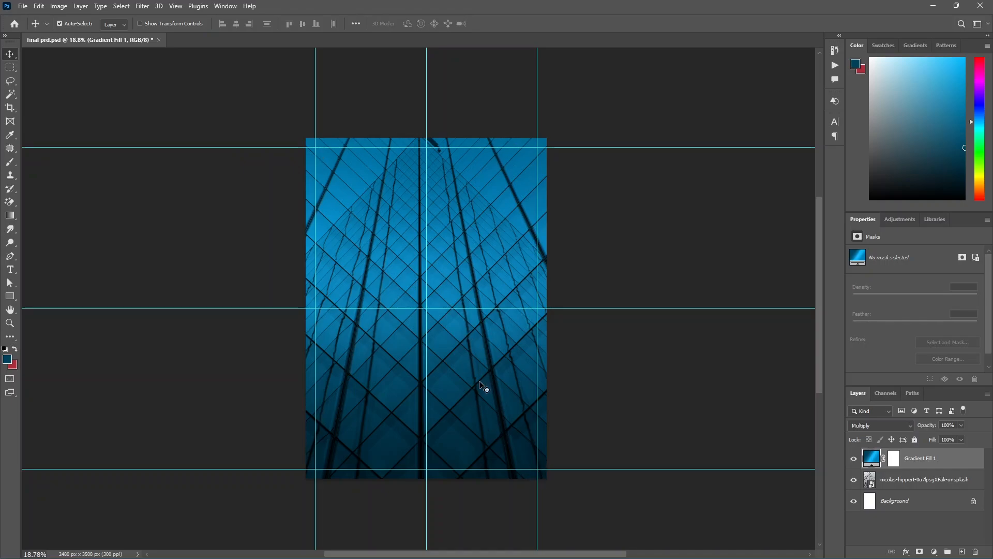
# - Lower the building photo layer's opacity to 18%
pyautogui.click(899, 483)
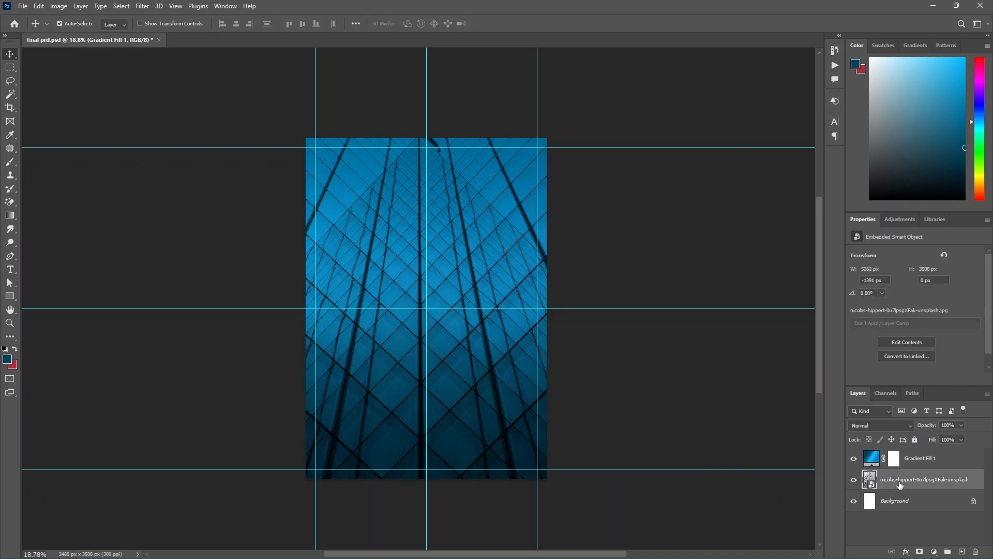
pyautogui.click(961, 424)
pyautogui.moveTo(963, 438); pyautogui.dragTo(922, 439)
pyautogui.click(627, 344)
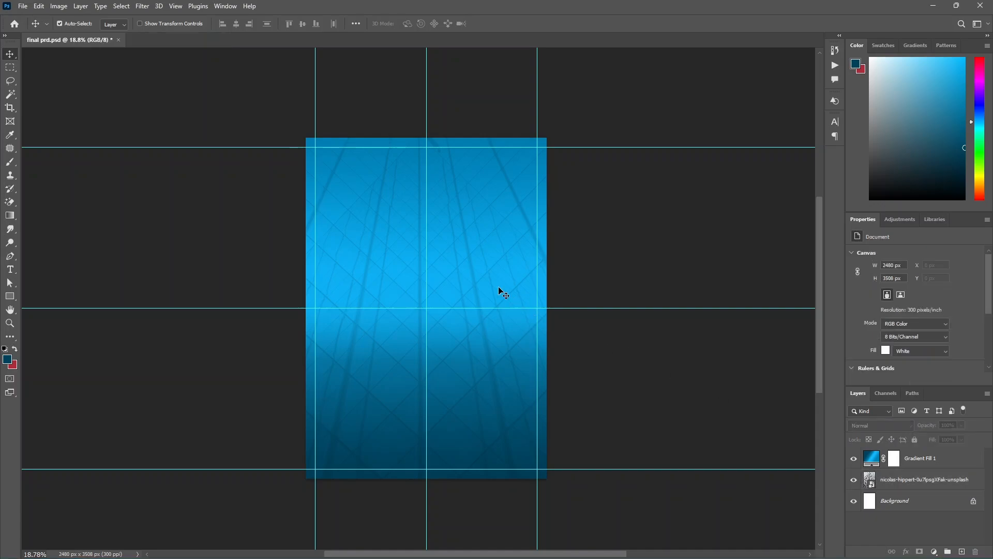
pyautogui.scroll(3, 485, 274)
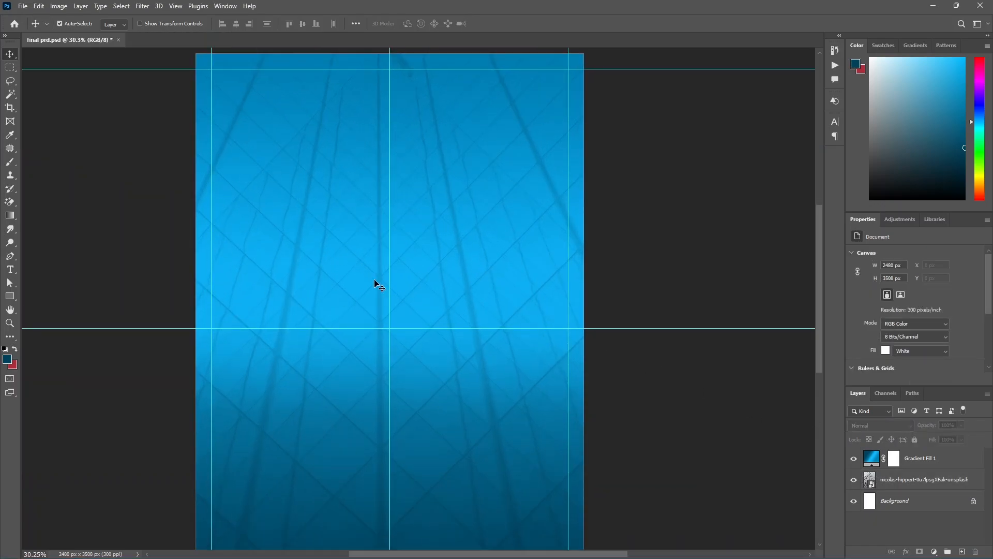
pyautogui.scroll(-2, 380, 283)
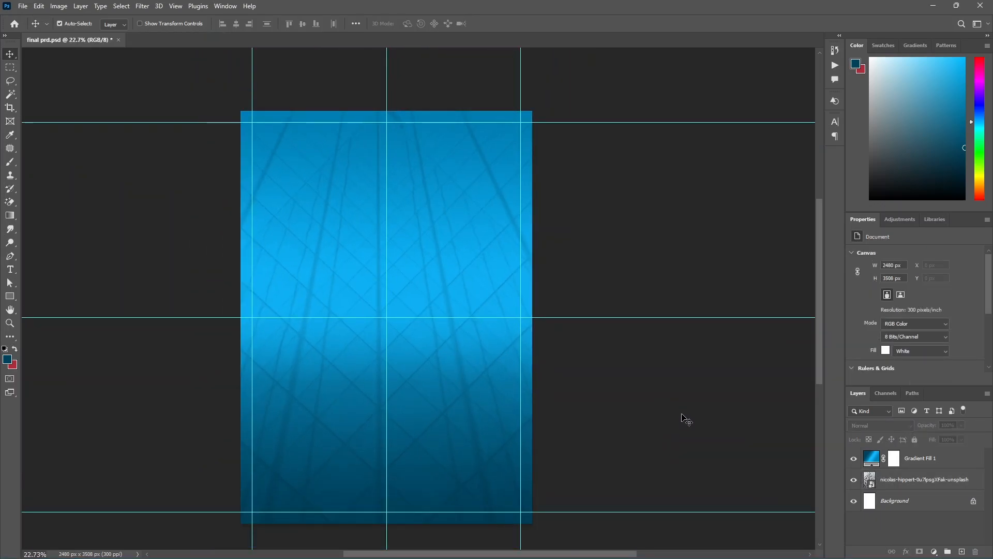
# - Draw a 2280 by 1654 px rectangle above the gradient layer, spanning the side margin guides from the top margin guide to the horizontal centre guide
pyautogui.click(913, 463)
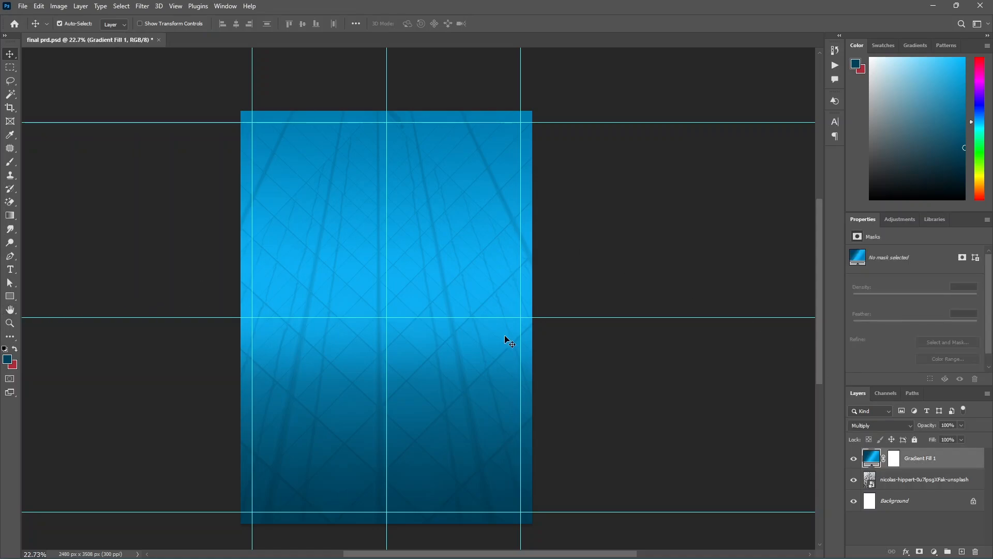
pyautogui.click(904, 481)
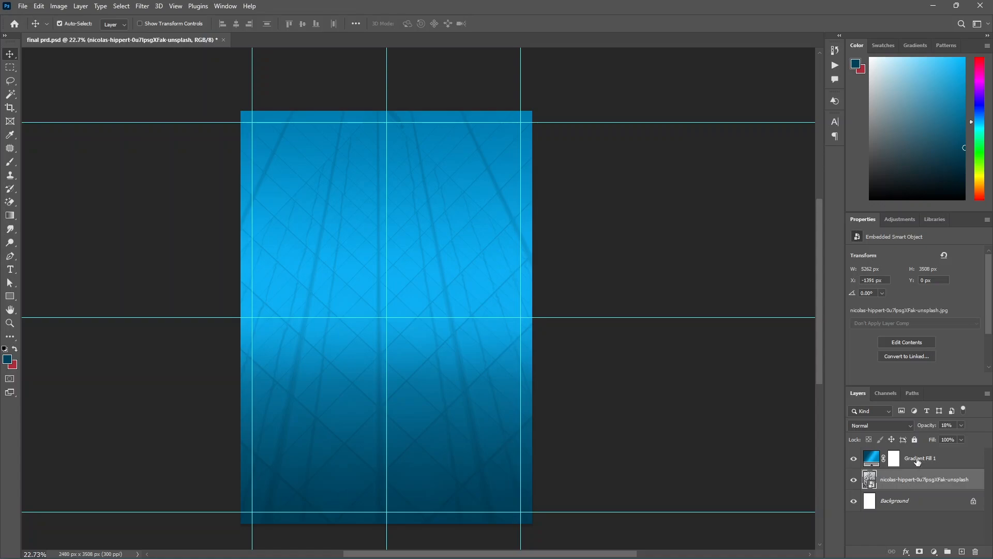
pyautogui.click(925, 459)
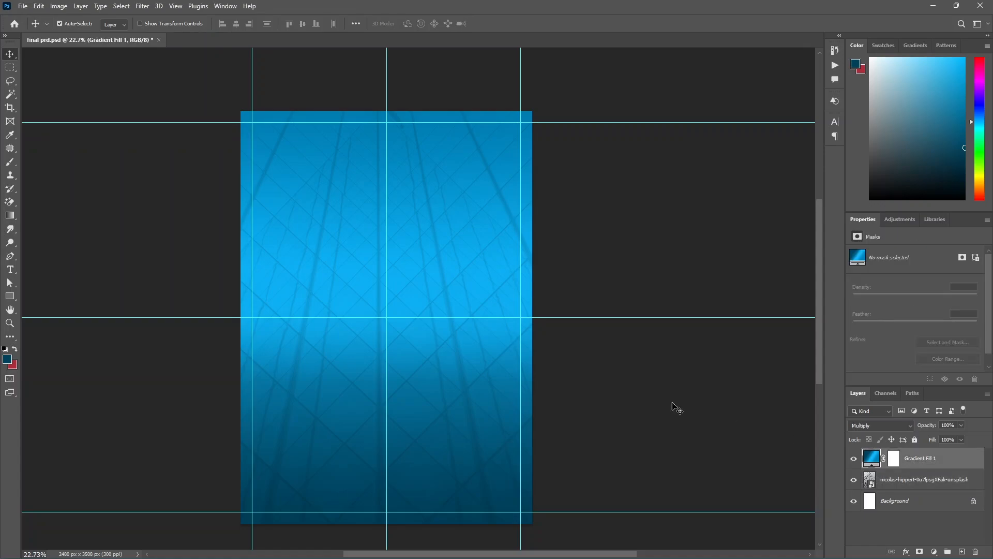
pyautogui.click(10, 296)
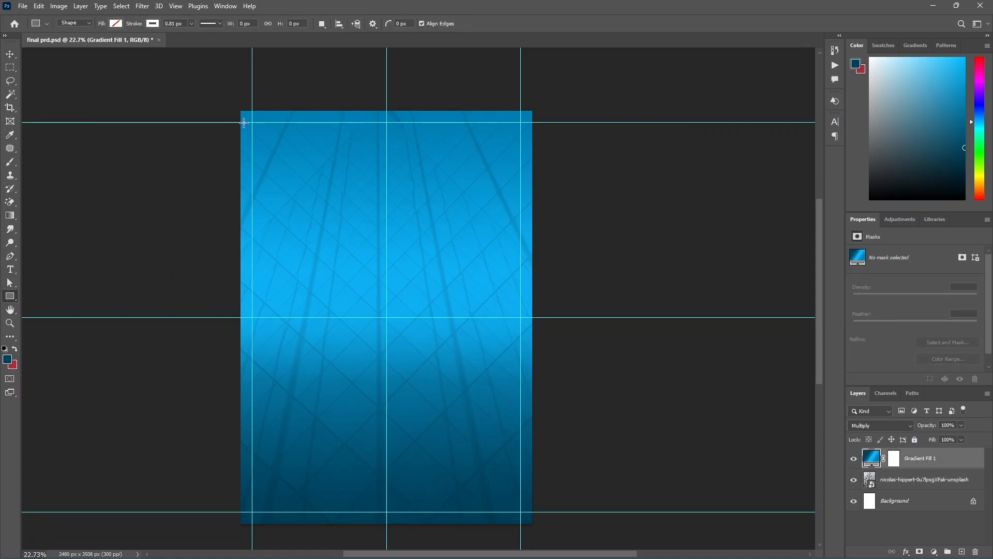
pyautogui.moveTo(252, 122); pyautogui.dragTo(521, 315)
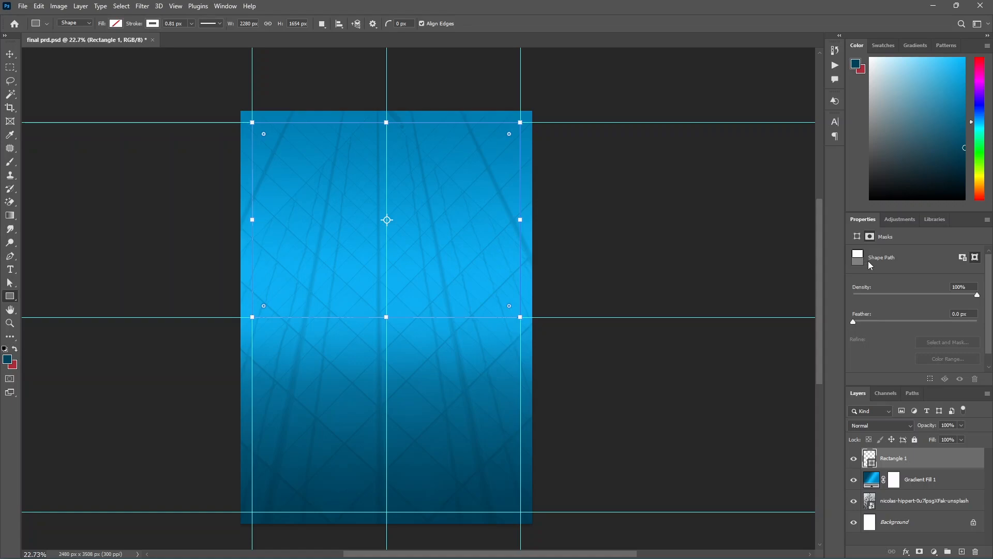
# - Remove the rectangle's stroke and fill it with solid white #ffffff
pyautogui.click(857, 237)
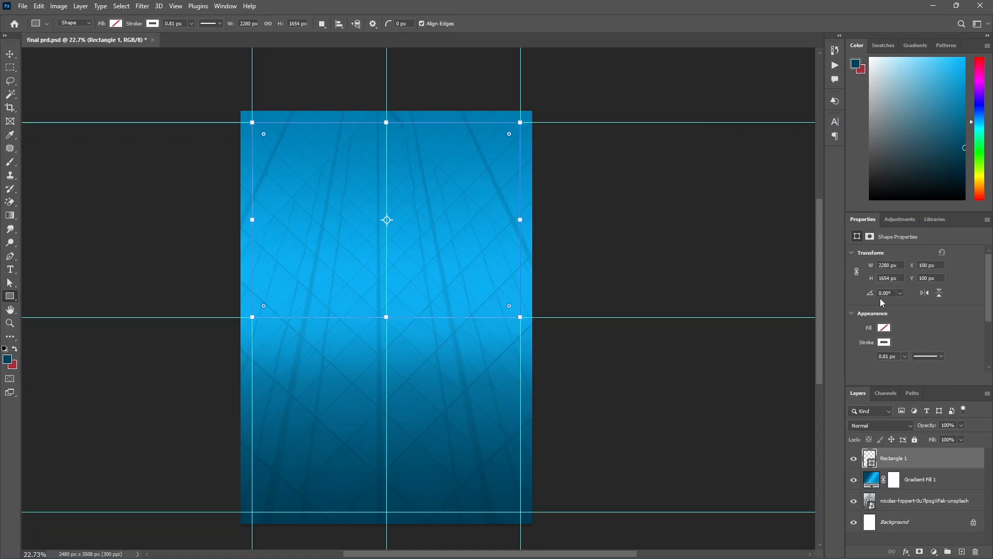
pyautogui.click(886, 342)
pyautogui.click(857, 363)
pyautogui.click(888, 329)
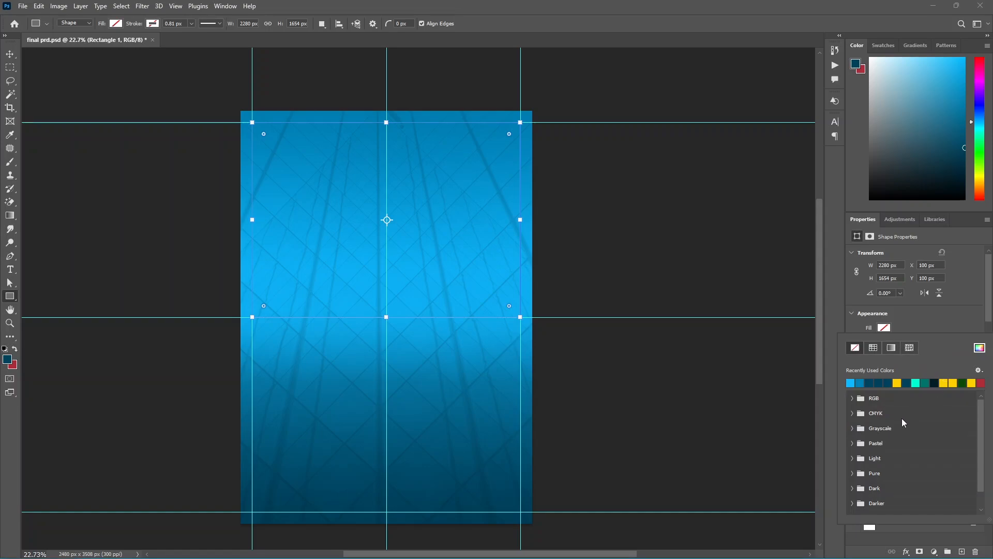
pyautogui.click(979, 349)
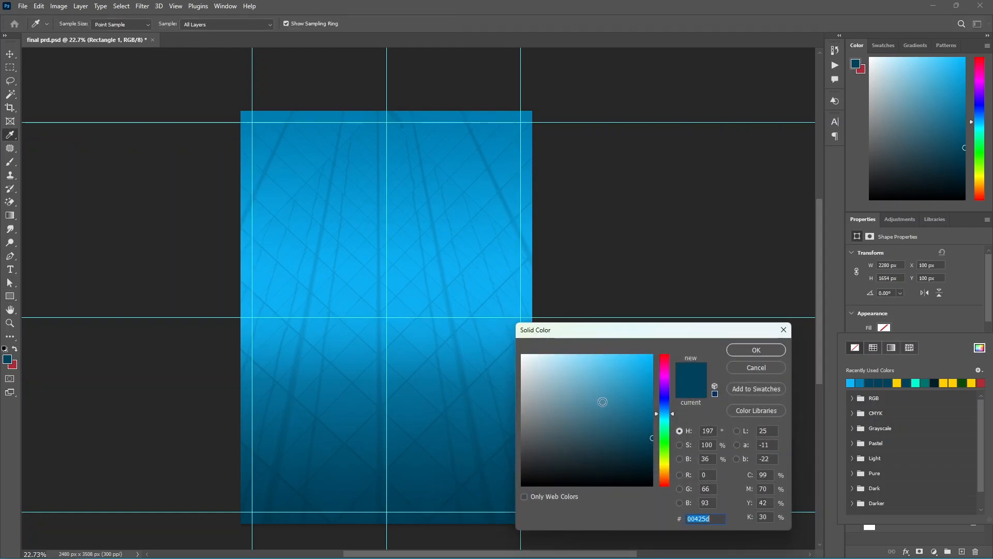
pyautogui.write('ffffff')
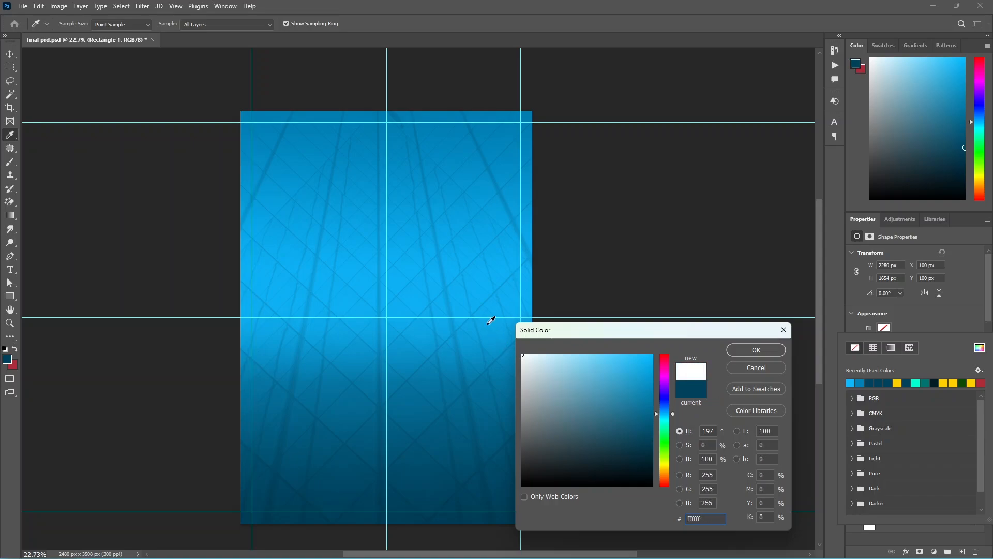
pyautogui.click(756, 350)
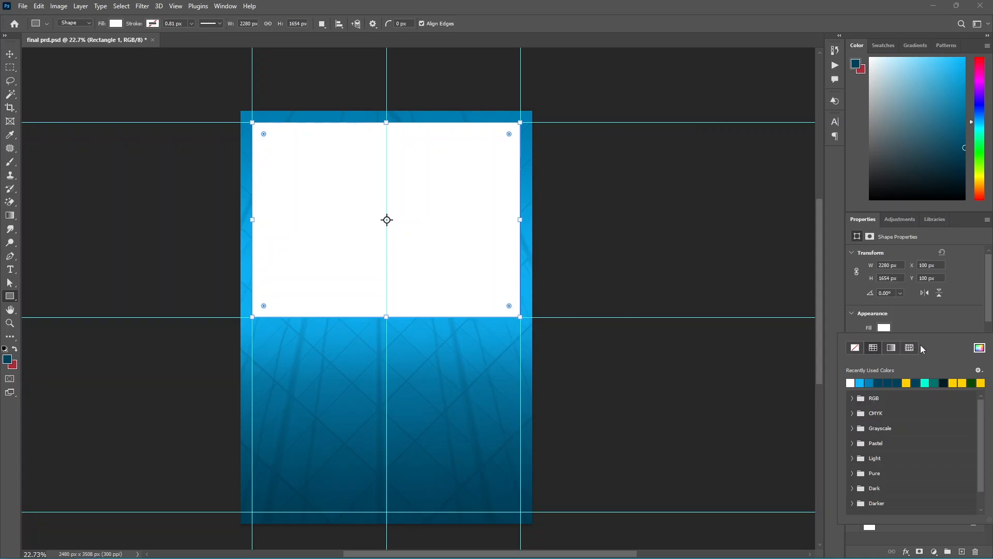
pyautogui.click(930, 316)
# - Round the white rectangle's two upper corners to 192 px, keeping both lower corners square at 0 px
pyautogui.scroll(-4, 910, 325)
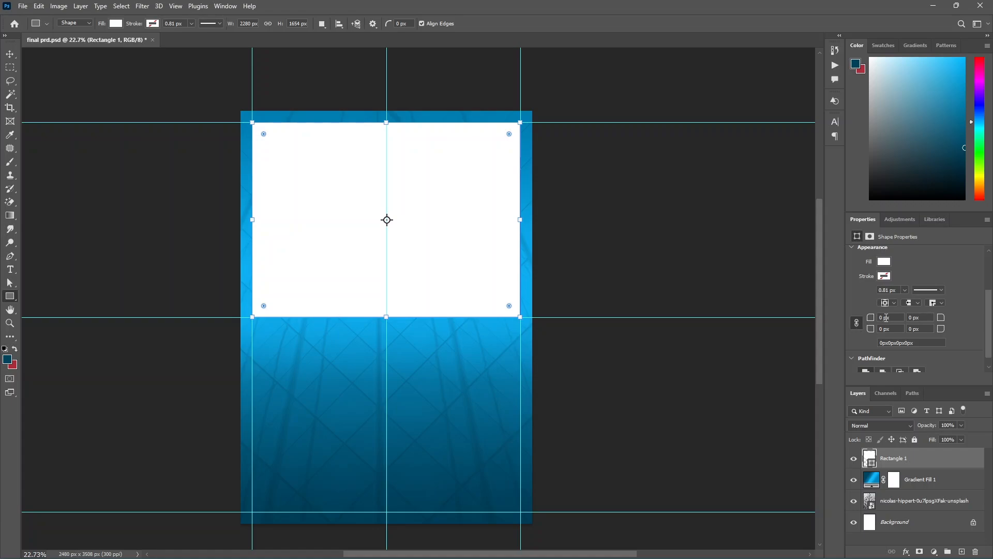
pyautogui.moveTo(260, 305); pyautogui.dragTo(276, 294)
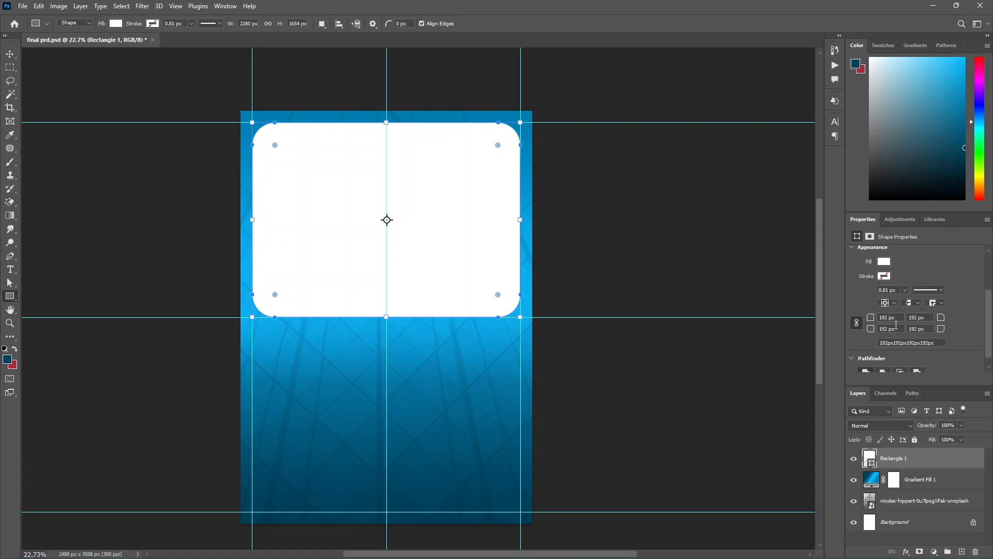
pyautogui.click(900, 317)
pyautogui.press('Tab')
pyautogui.moveTo(874, 333); pyautogui.dragTo(733, 333)
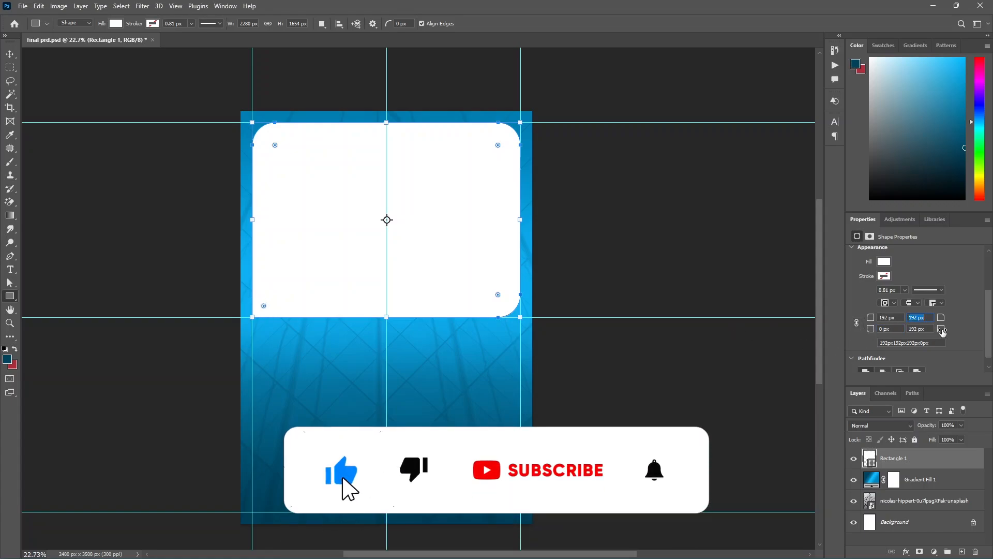
pyautogui.moveTo(943, 332); pyautogui.dragTo(574, 337)
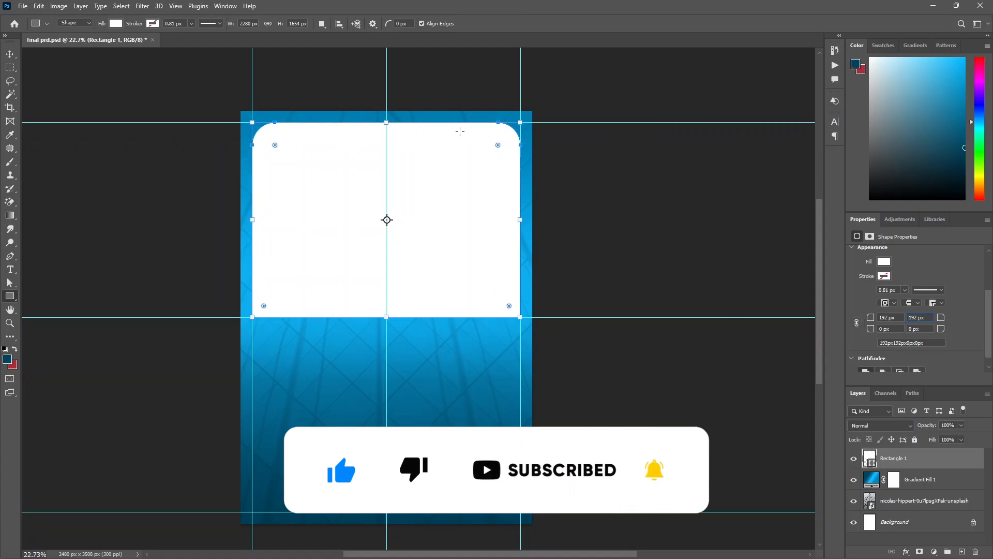
pyautogui.press('v')
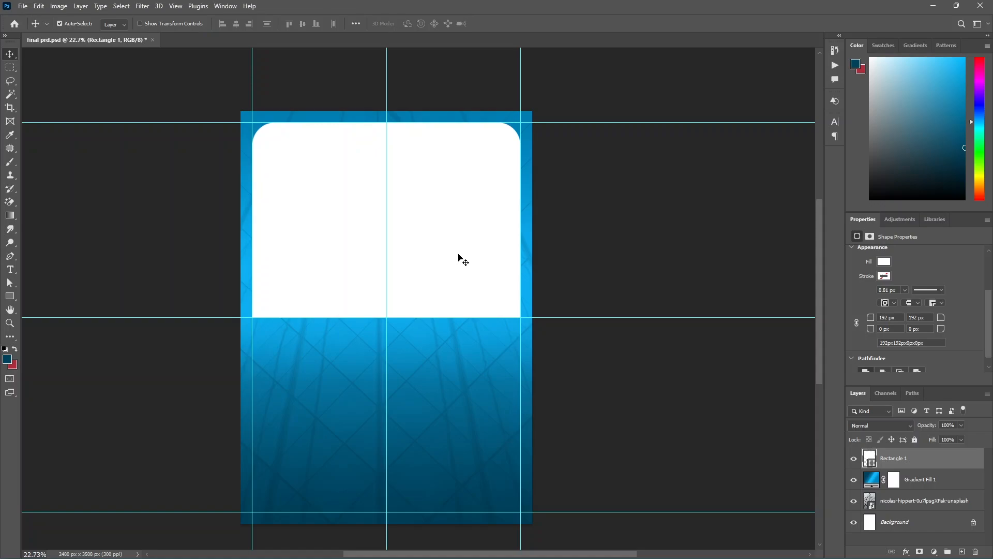
# - Convert the white rectangle to a smart object and apply an Add Noise filter at 16.80% with uniform, monochromatic distribution
pyautogui.click(141, 7)
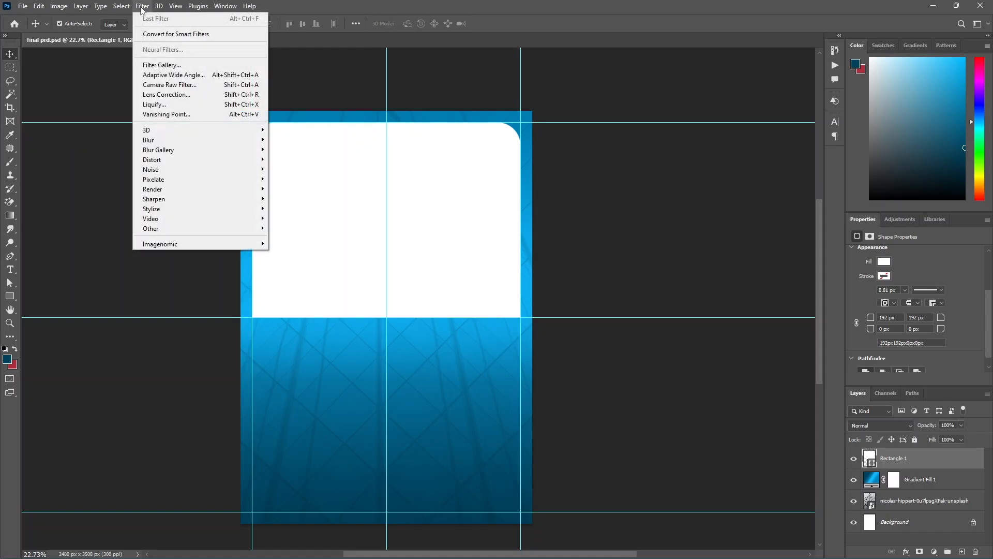
pyautogui.moveTo(175, 169)
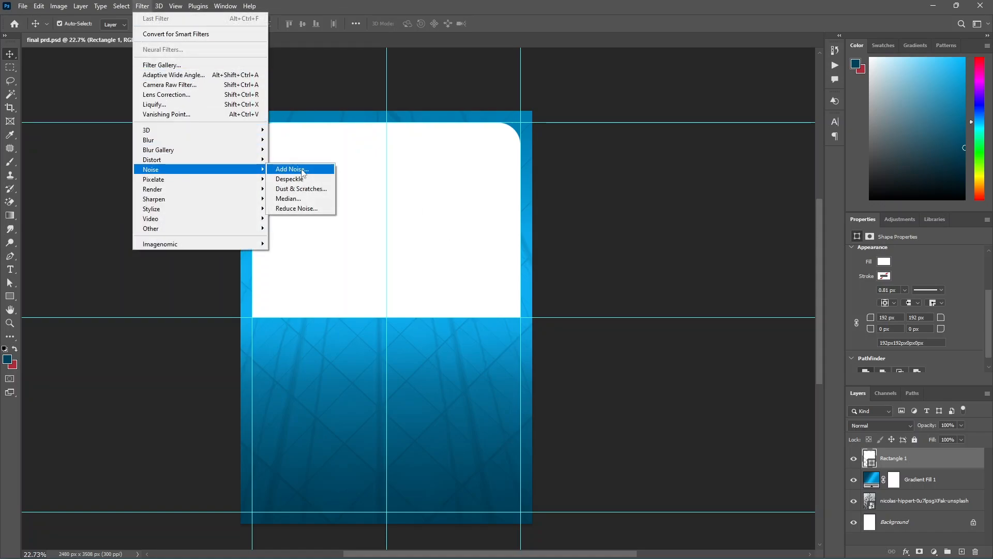
pyautogui.click(317, 179)
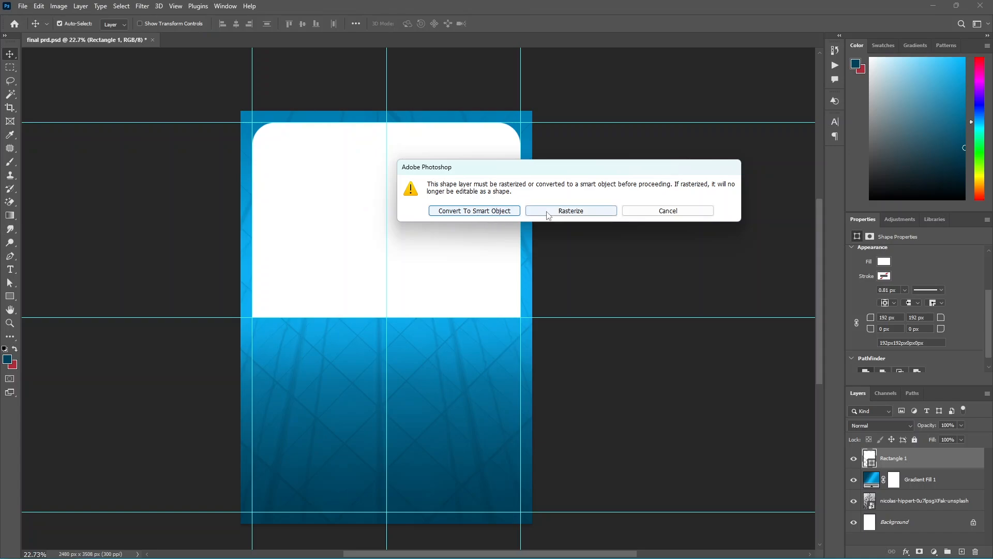
pyautogui.click(467, 209)
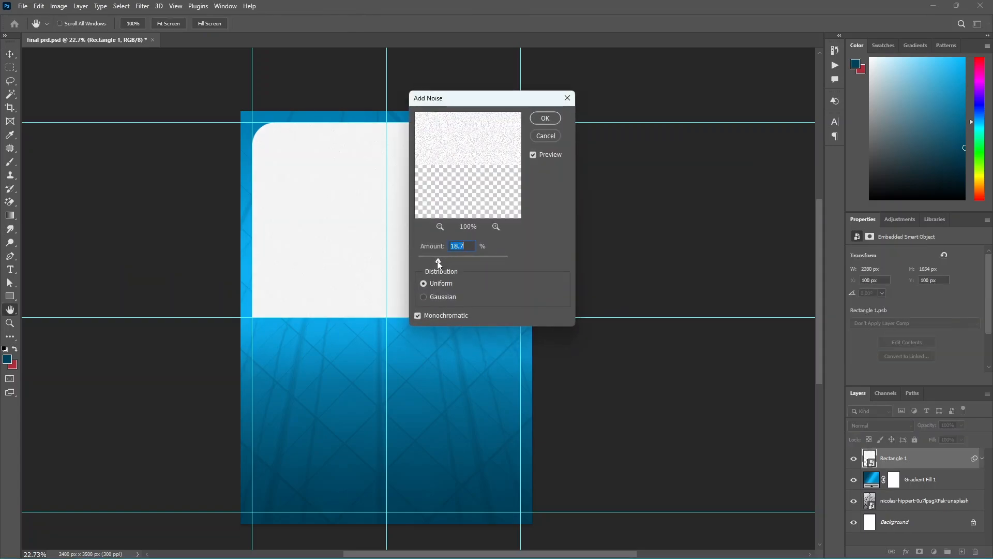
pyautogui.moveTo(437, 263); pyautogui.dragTo(437, 262)
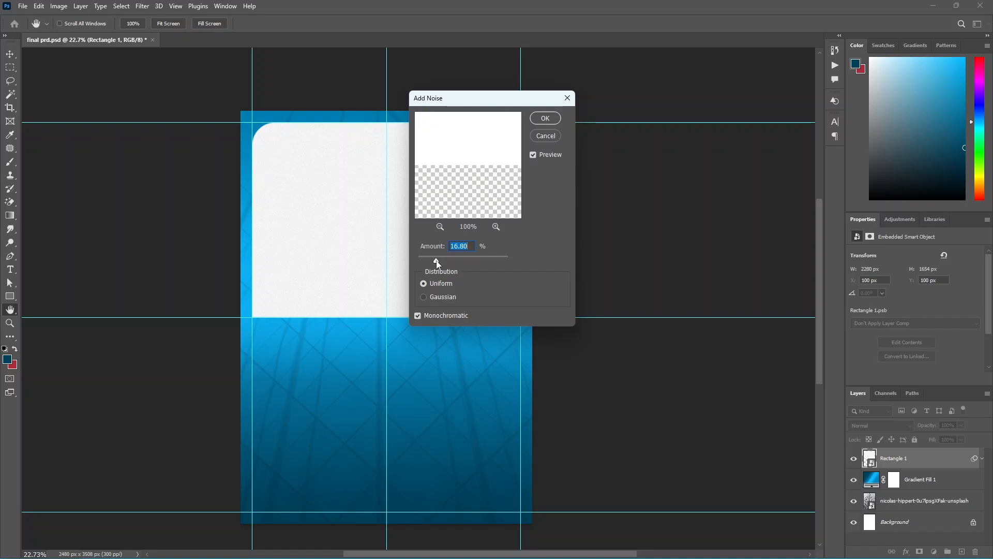
pyautogui.click(546, 119)
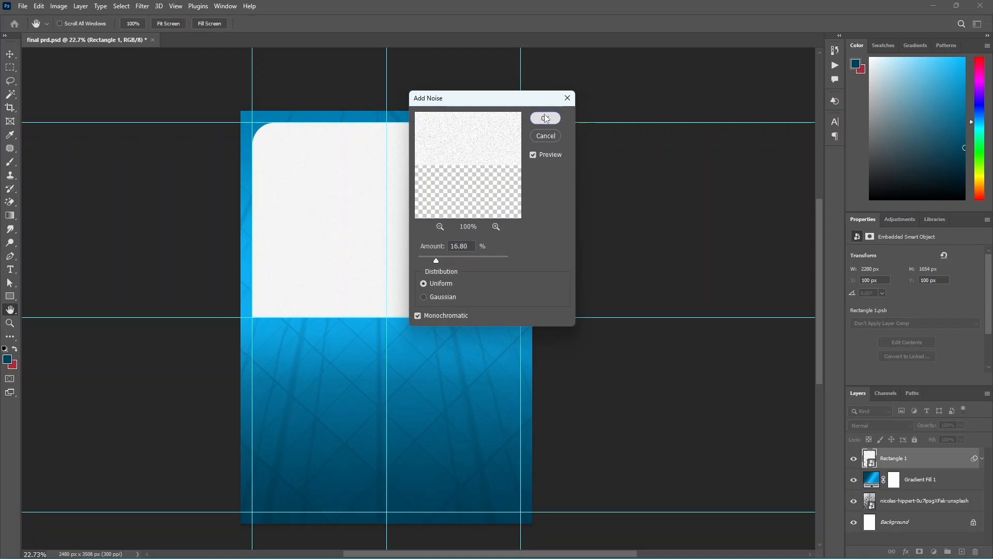
pyautogui.scroll(5, 420, 176)
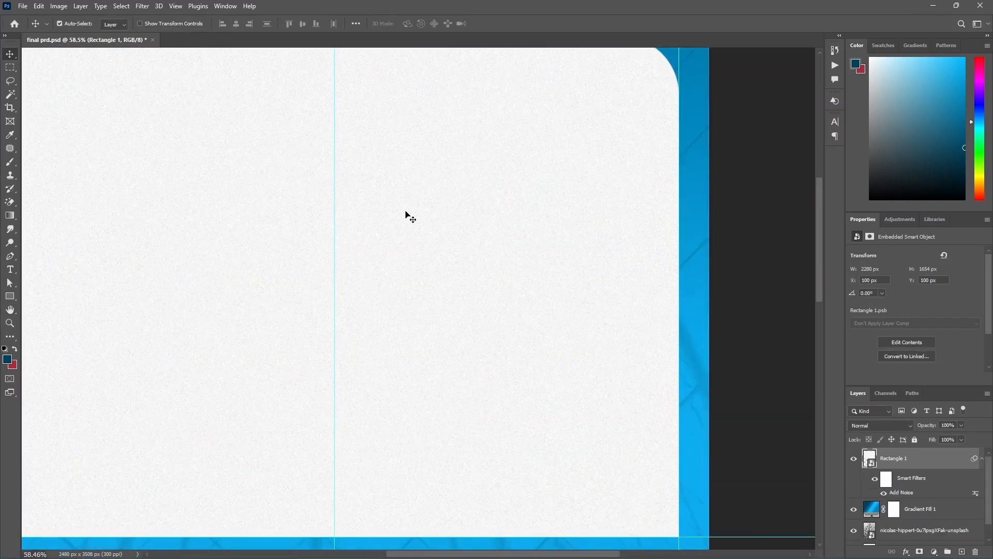
pyautogui.scroll(-5, 430, 224)
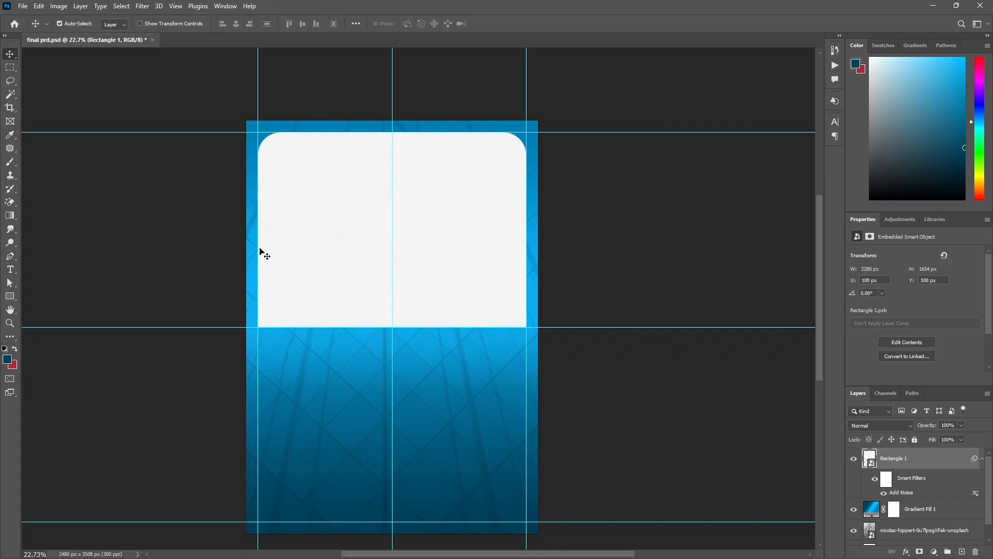
pyautogui.scroll(-1, 410, 261)
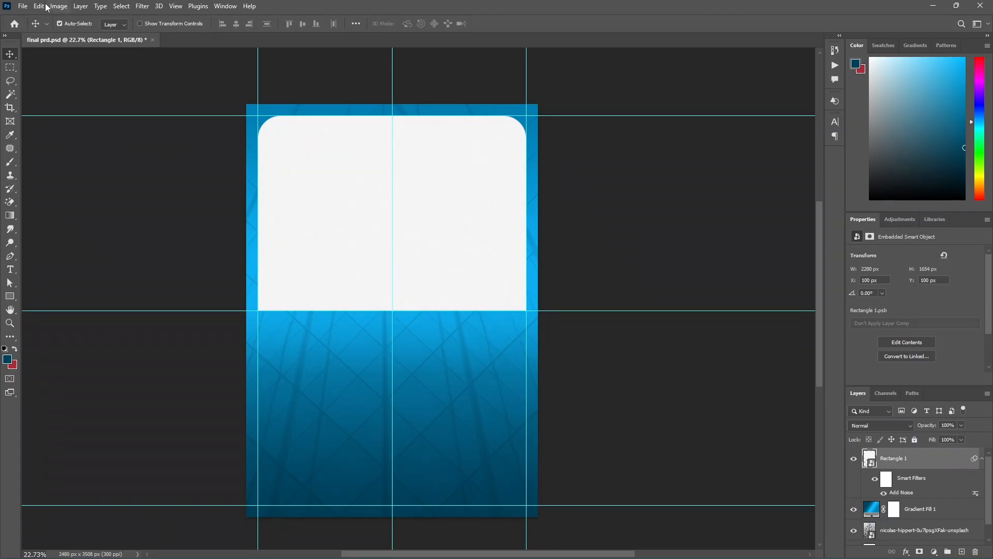
# - Create a new 1080 by 1080 px RGB document at 300 pixels/inch with a white background
pyautogui.click(22, 6)
pyautogui.click(34, 20)
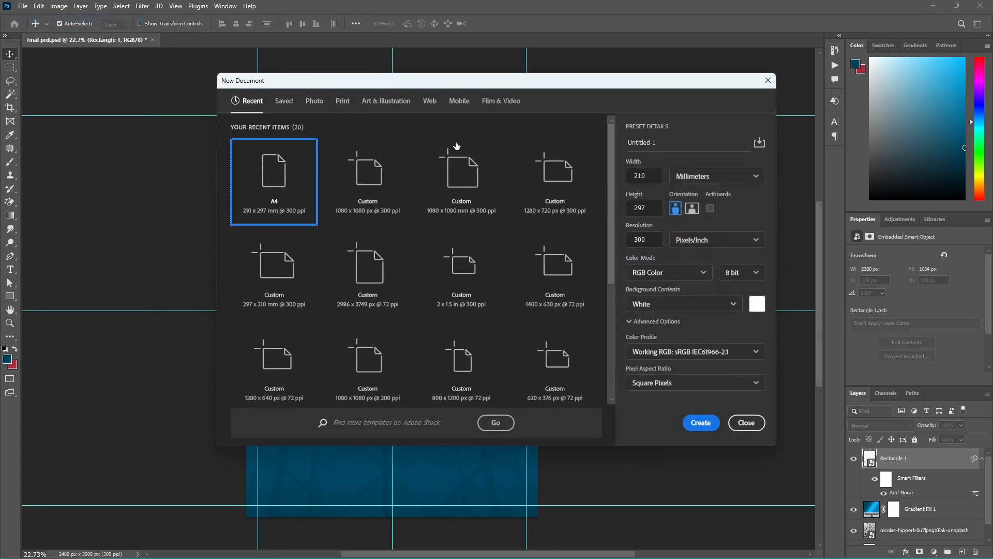
pyautogui.click(699, 176)
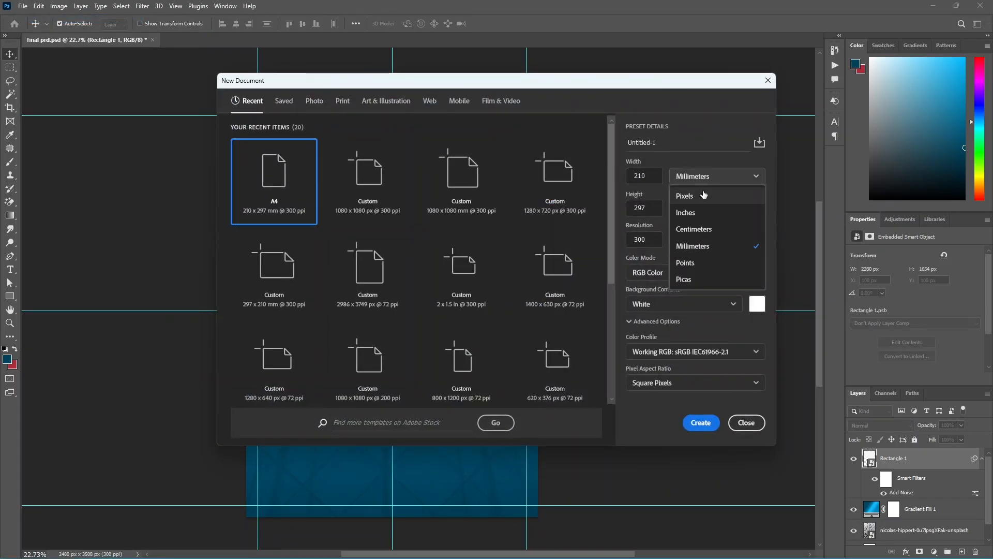
pyautogui.click(691, 196)
pyautogui.doubleClick(643, 175)
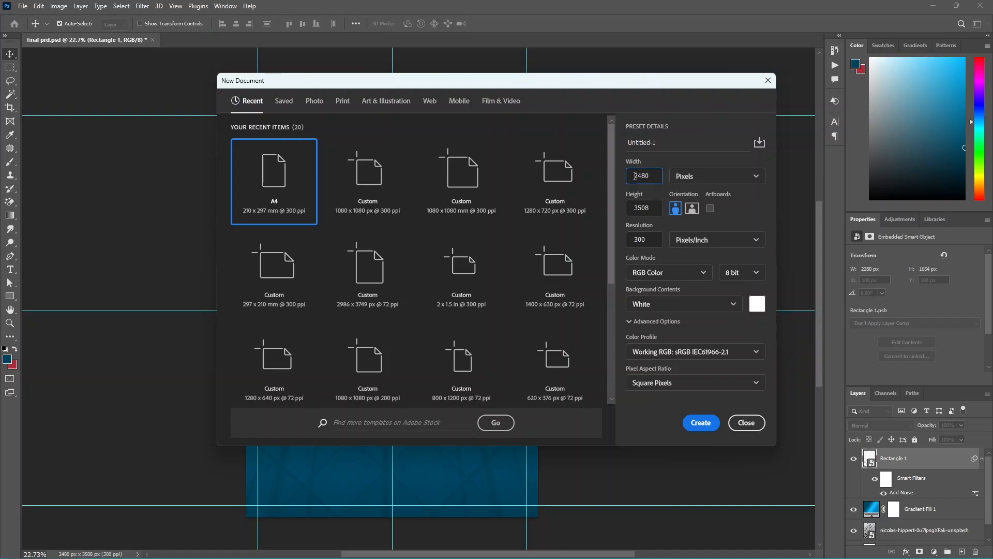
pyautogui.write('10')
pyautogui.press('Tab')
pyautogui.write('1')
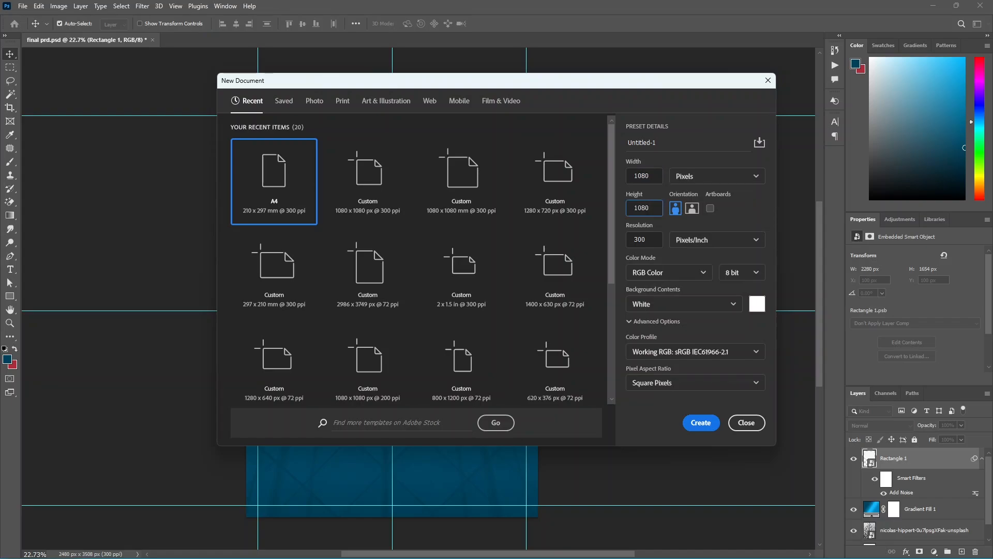
pyautogui.click(701, 423)
# - Draw a rectangle about 1213 by 164 px extending past both sides of the canvas, with no stroke and a solid black #000000 fill
pyautogui.click(10, 297)
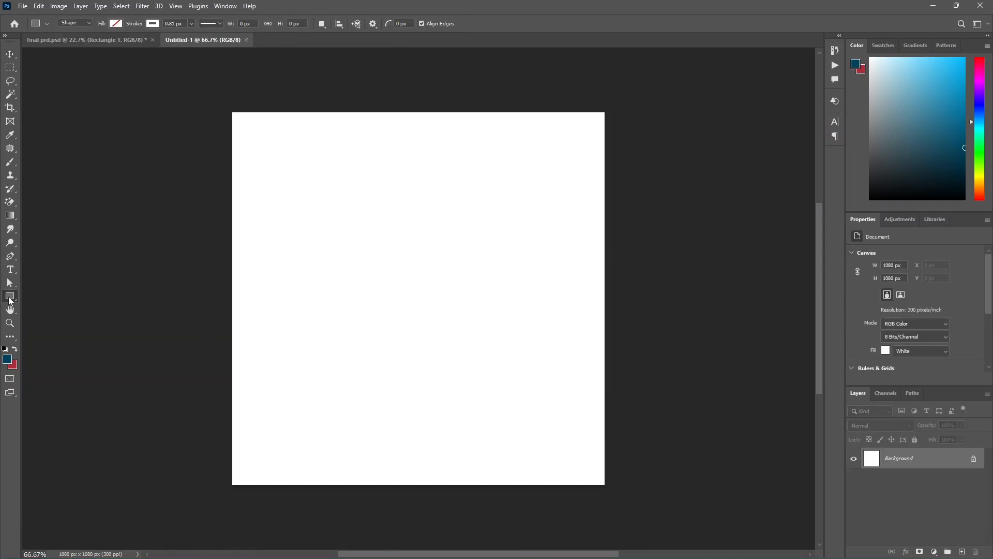
pyautogui.moveTo(216, 254); pyautogui.dragTo(634, 310)
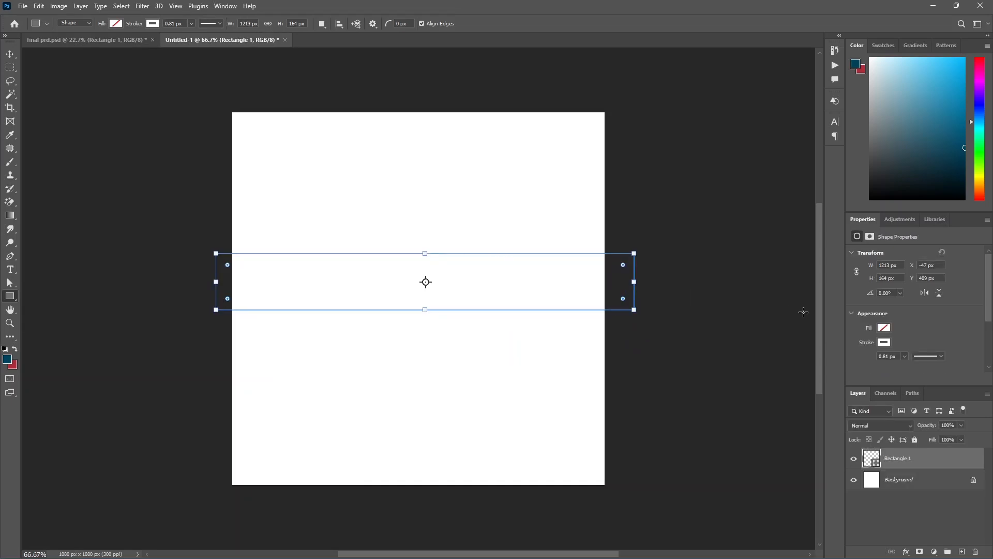
pyautogui.click(884, 342)
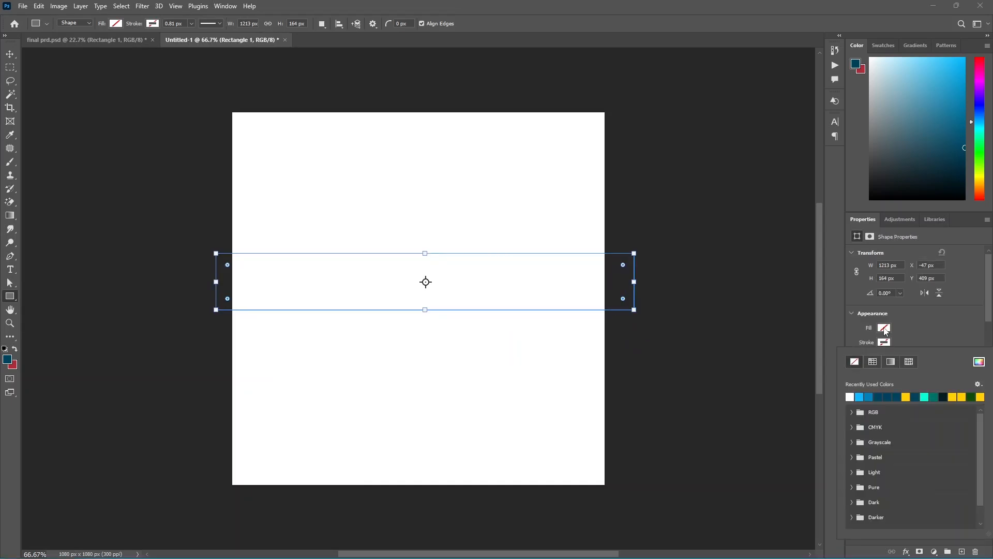
pyautogui.click(884, 328)
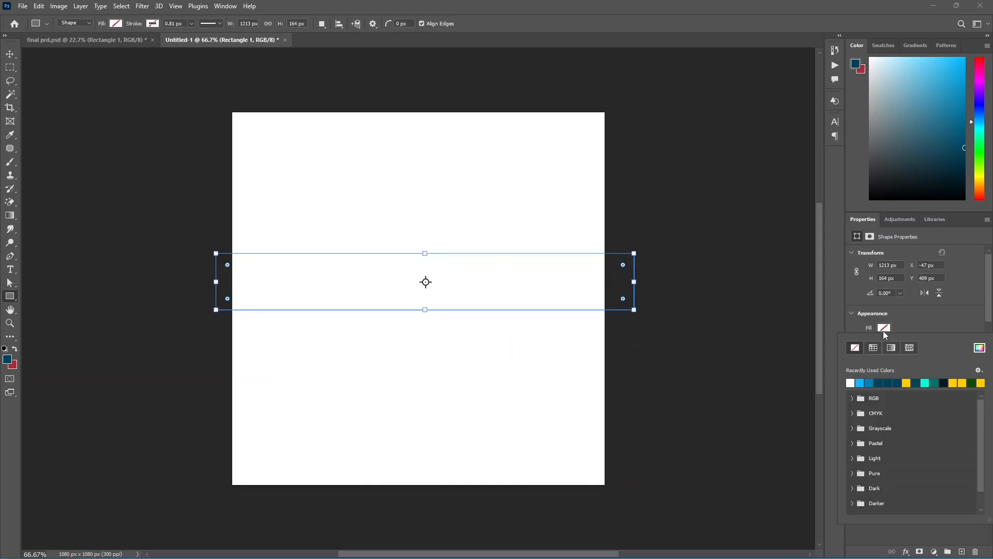
pyautogui.click(979, 348)
pyautogui.write('000000')
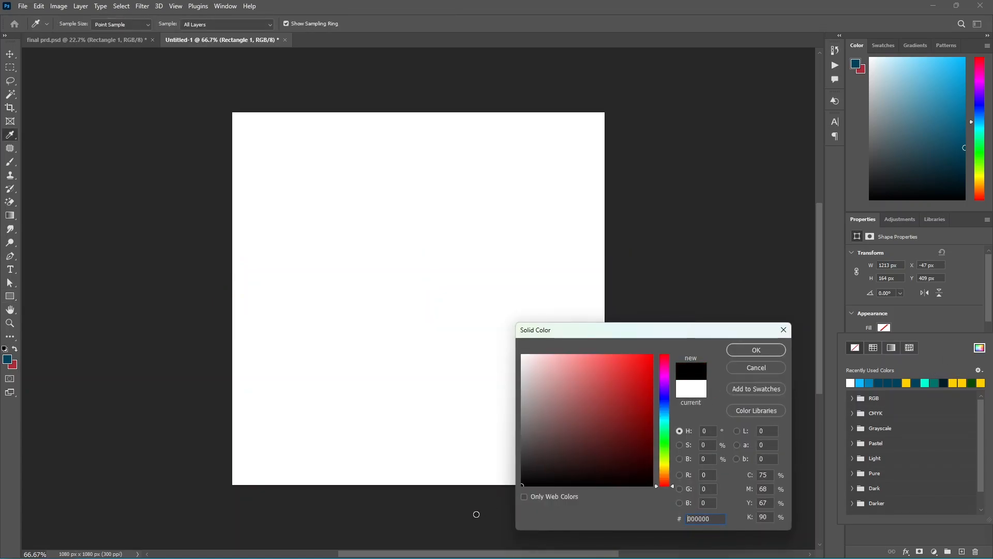
pyautogui.click(756, 350)
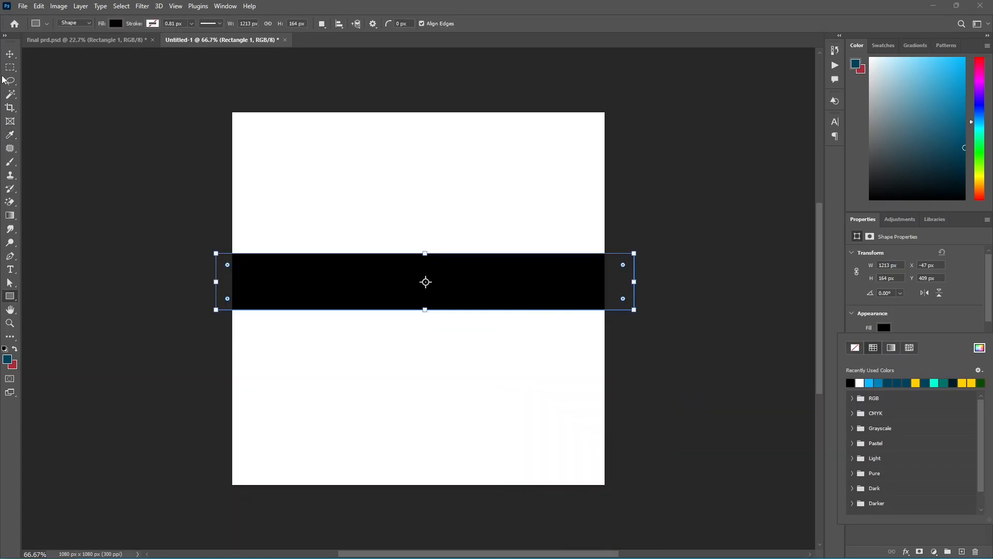
# - Rotate the black bar to -45° and stretch its length to about 136%, so both ends extend past opposite canvas corners
pyautogui.press('v')
pyautogui.hotkey('ctrl', 't')
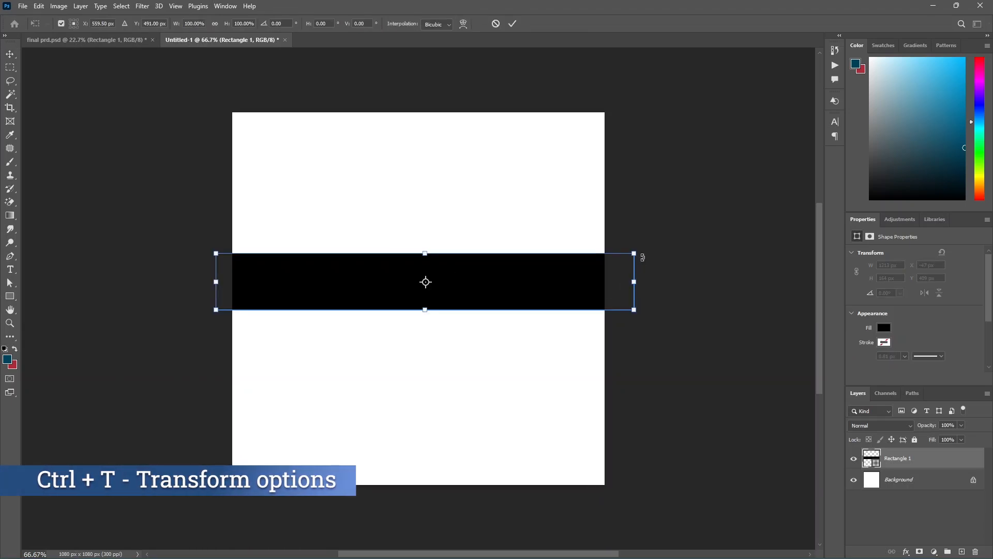
pyautogui.moveTo(644, 249); pyautogui.dragTo(544, 130)
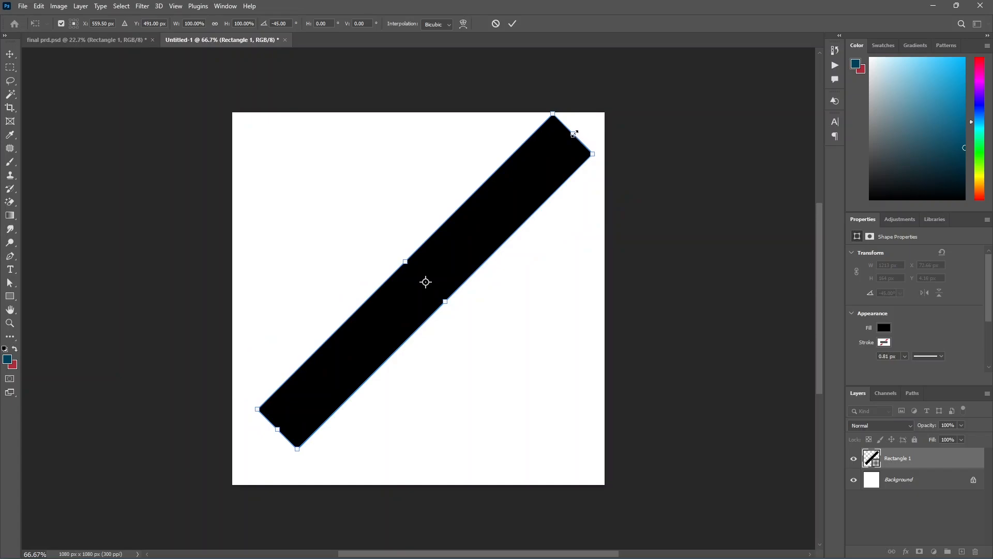
pyautogui.moveTo(573, 134); pyautogui.dragTo(628, 82)
pyautogui.moveTo(521, 193); pyautogui.dragTo(526, 198)
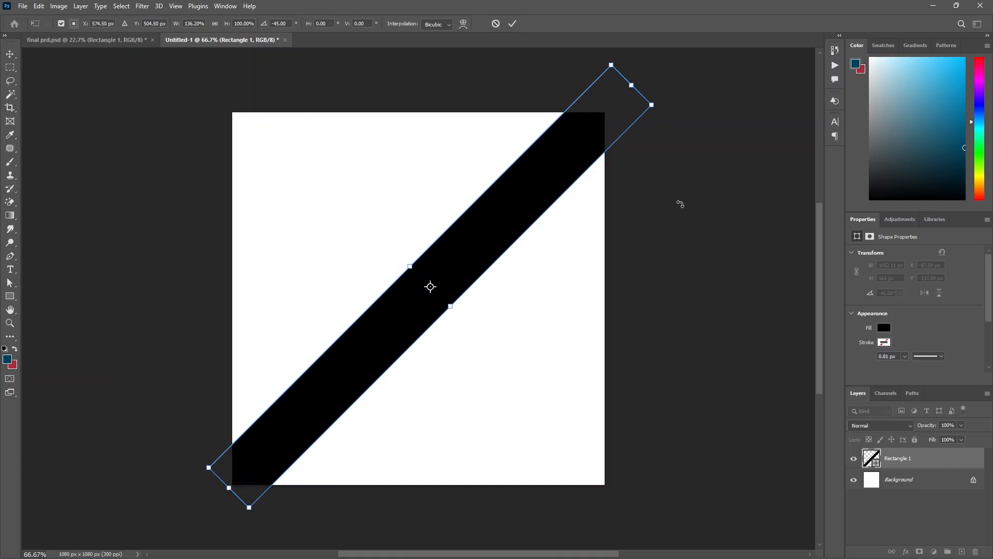
pyautogui.press('Return')
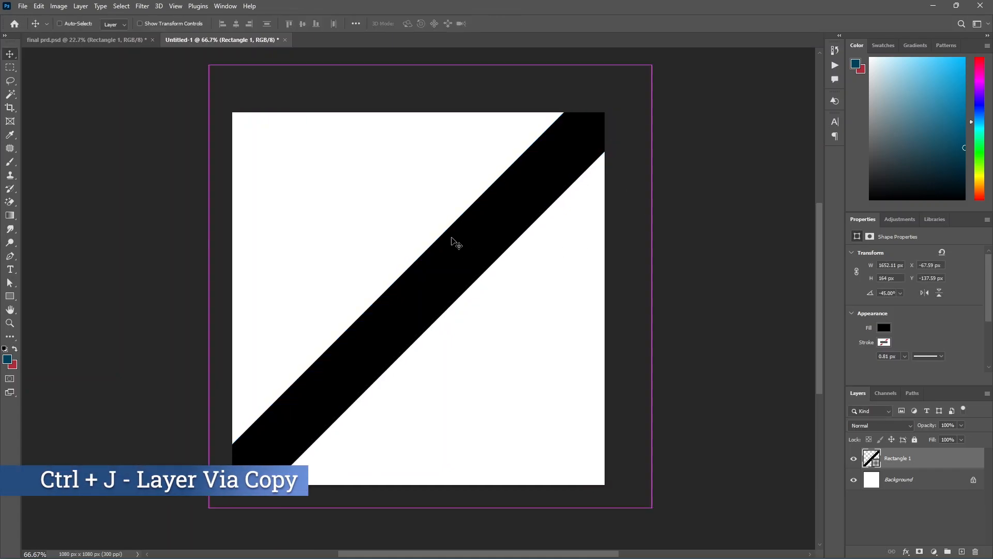
# - Rasterize the diagonal black stripe's shape layer
pyautogui.hotkey('ctrl', 'j')
pyautogui.hotkey('ctrl', 'z')
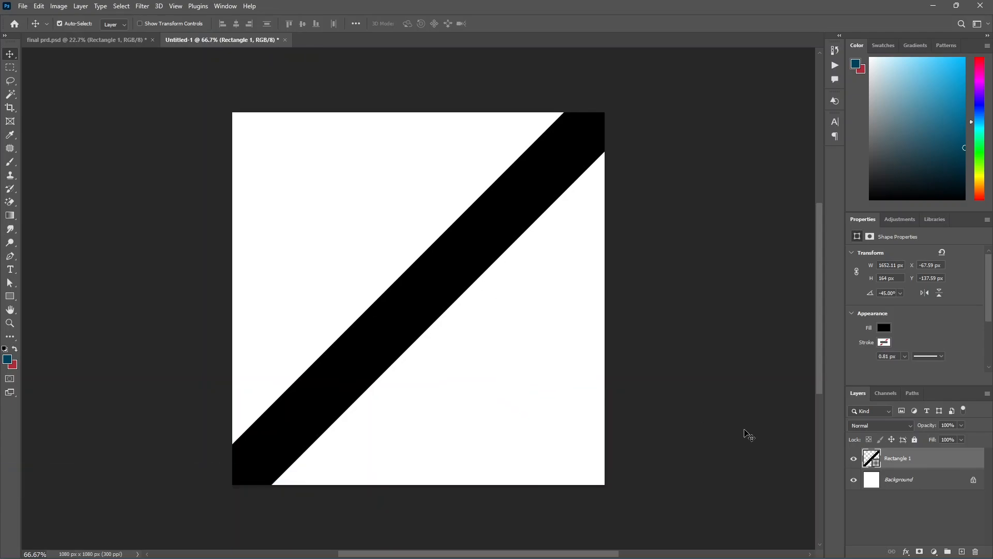
pyautogui.rightClick(888, 461)
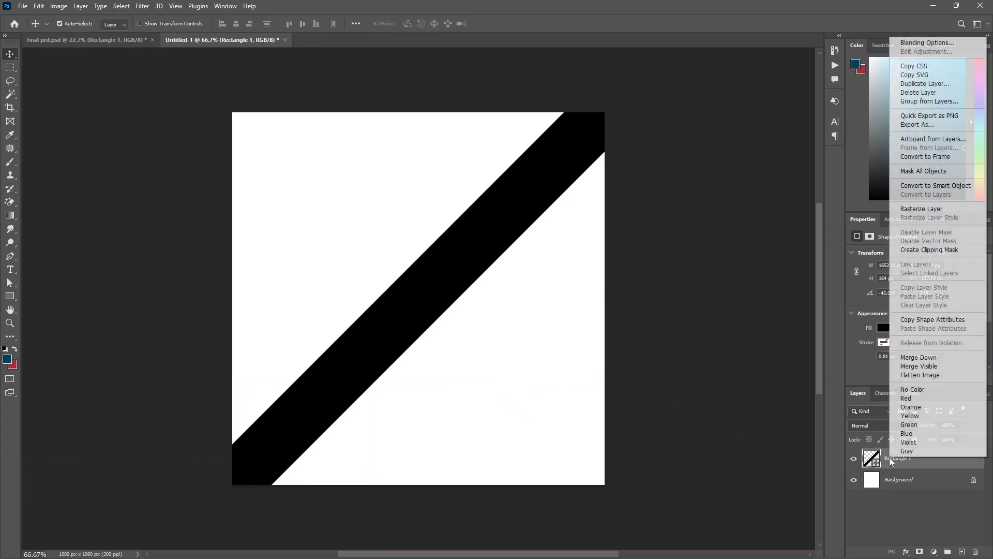
pyautogui.click(928, 209)
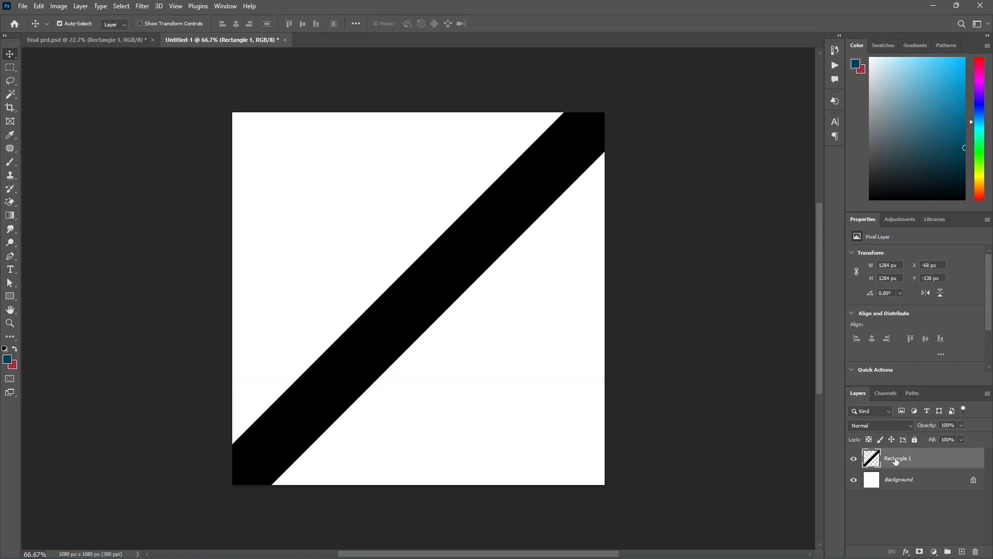
pyautogui.hotkey('ctrl', 'j')
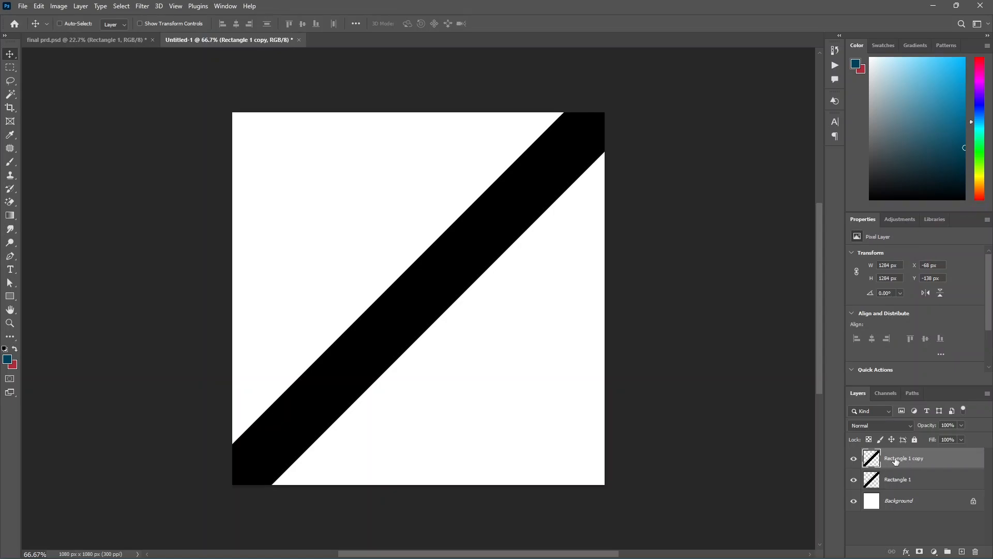
pyautogui.click(142, 7)
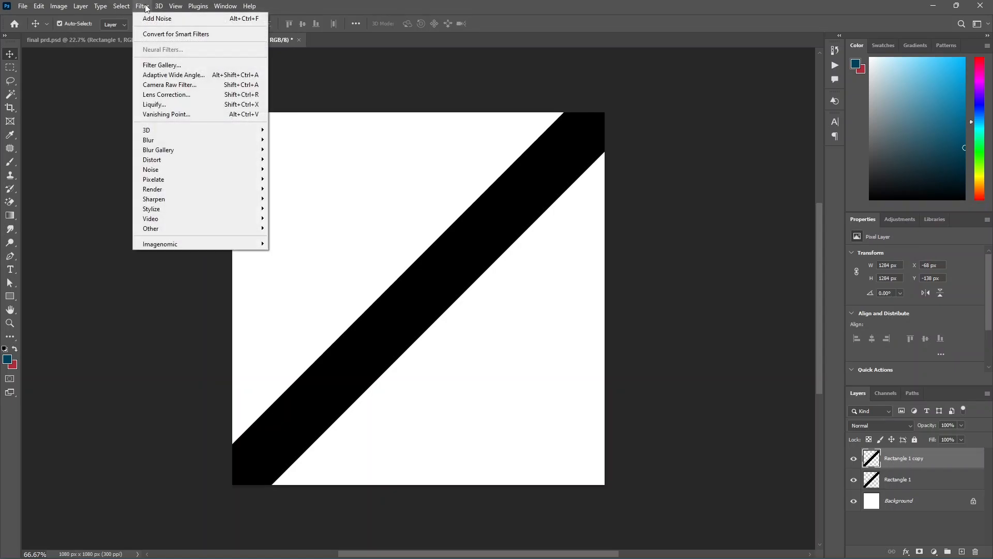
pyautogui.moveTo(202, 228)
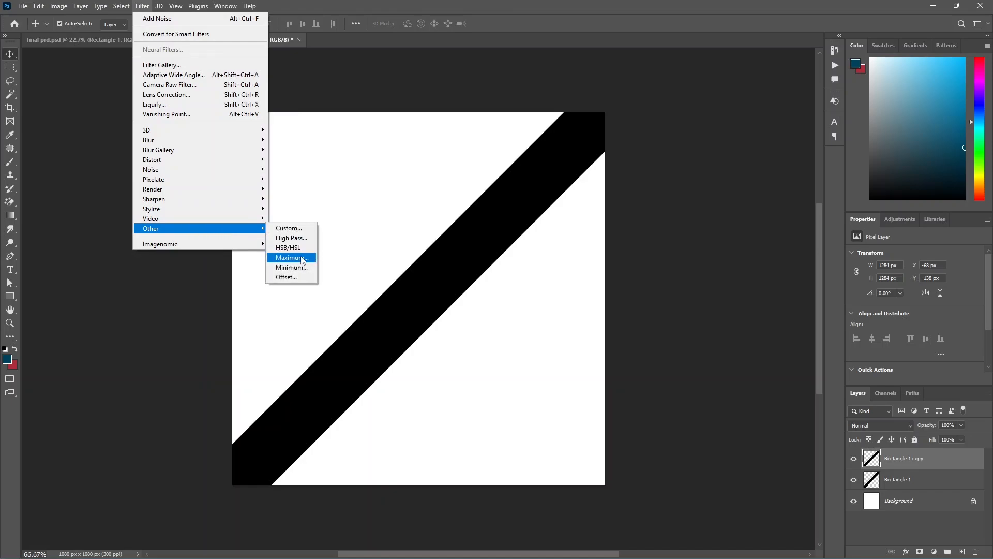
pyautogui.click(287, 278)
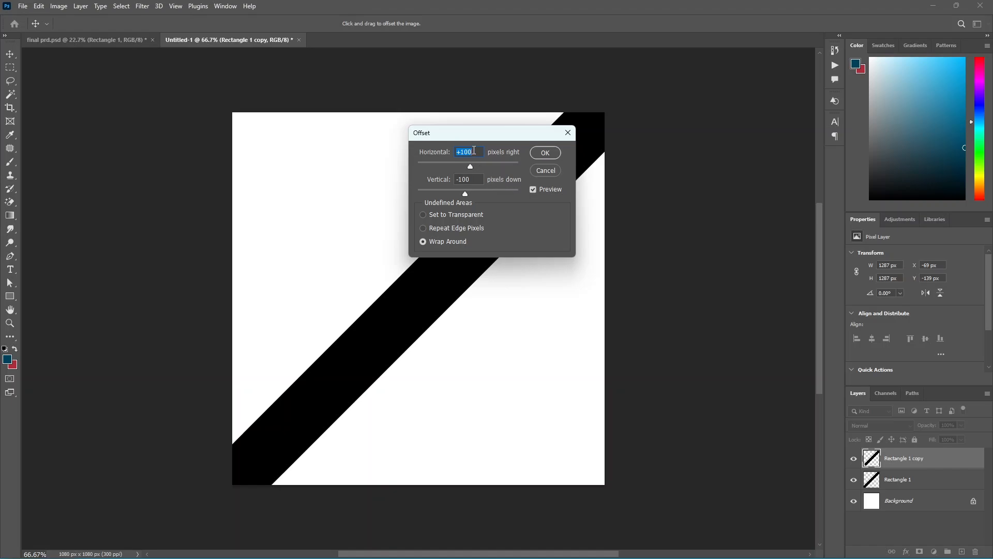
pyautogui.click(477, 180)
pyautogui.click(544, 154)
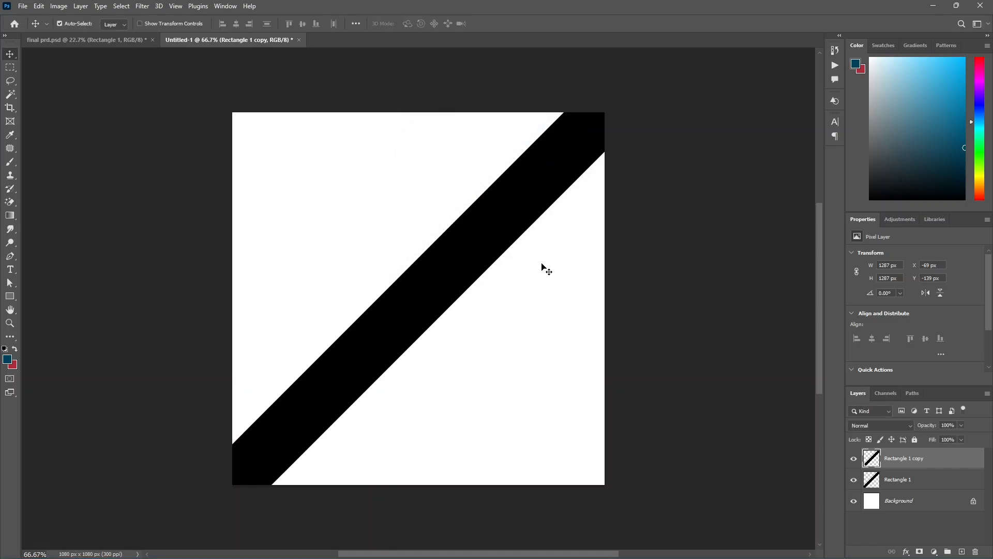
pyautogui.scroll(-6, 514, 313)
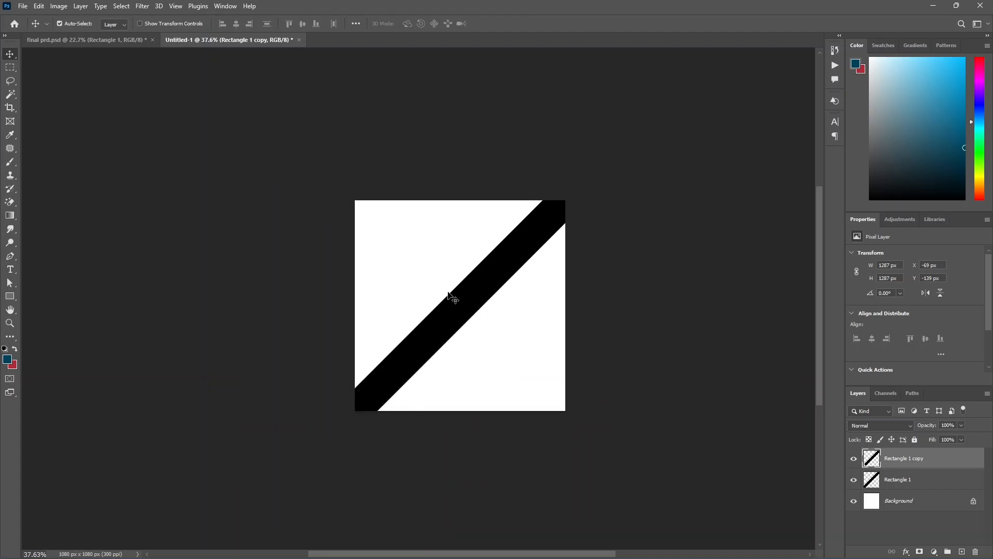
pyautogui.moveTo(458, 309); pyautogui.dragTo(455, 284)
pyautogui.hotkey('ctrl', '+')
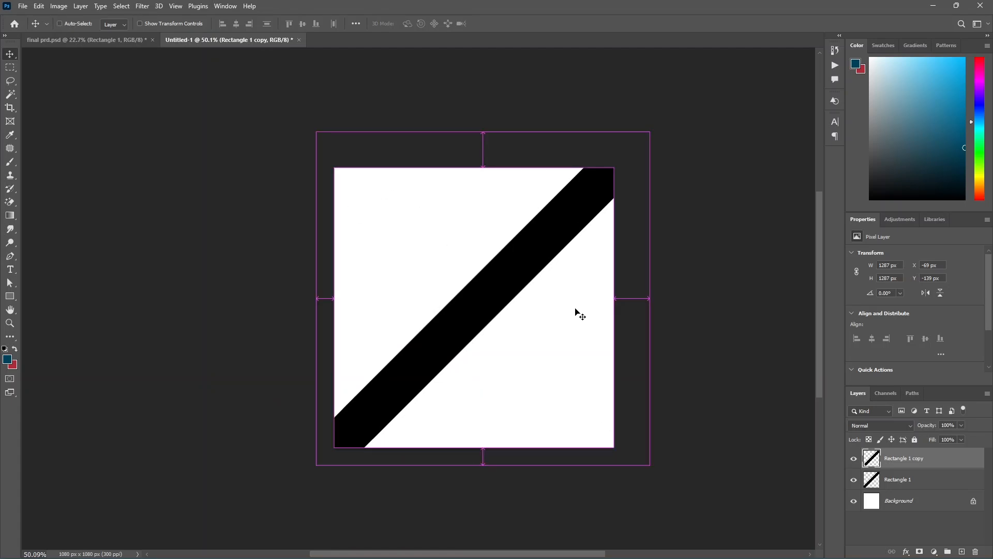
pyautogui.moveTo(910, 459); pyautogui.dragTo(975, 550)
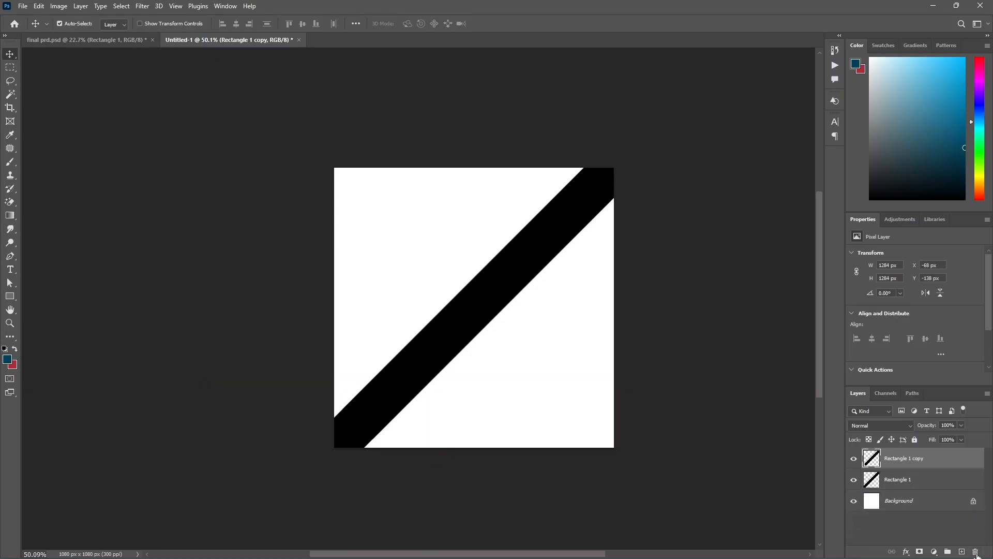
# - Crop to the existing canvas bounds with Delete Cropped Pixels enabled, trimming the stripe's overhanging ends
pyautogui.press('c')
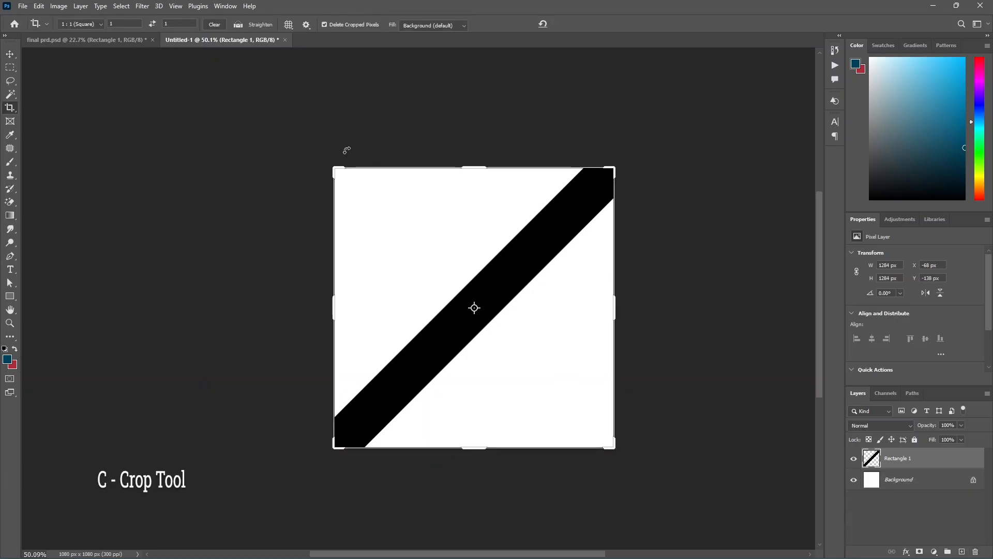
pyautogui.click(324, 25)
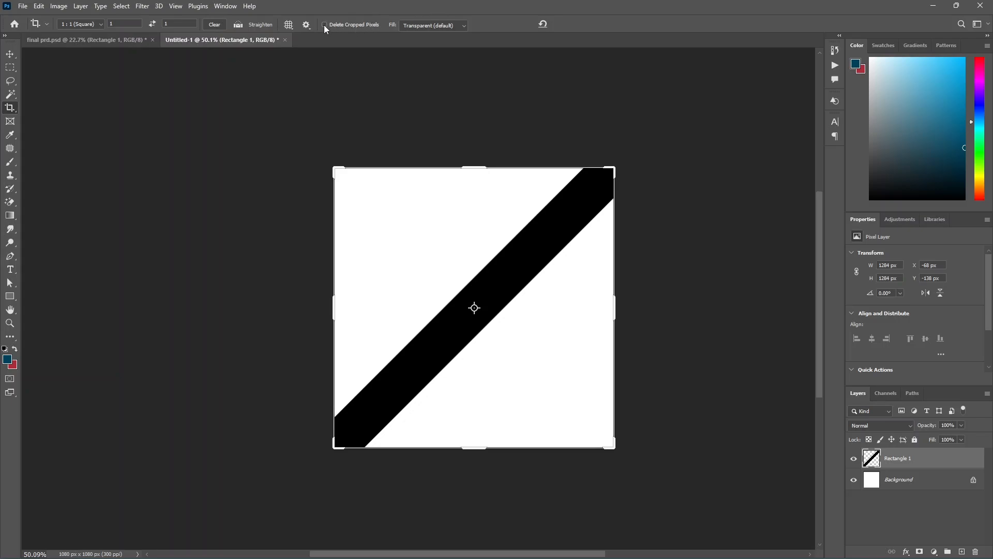
pyautogui.click(324, 25)
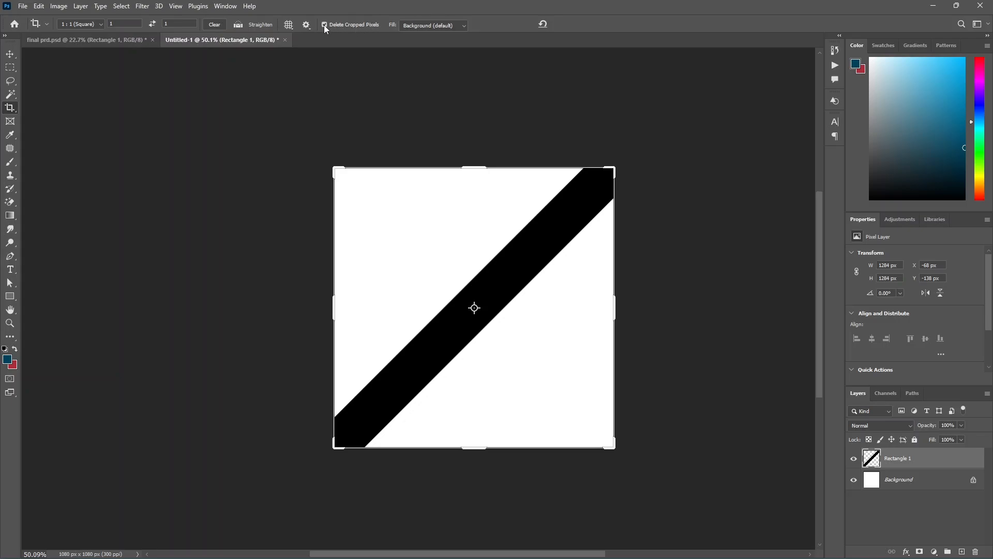
pyautogui.click(381, 63)
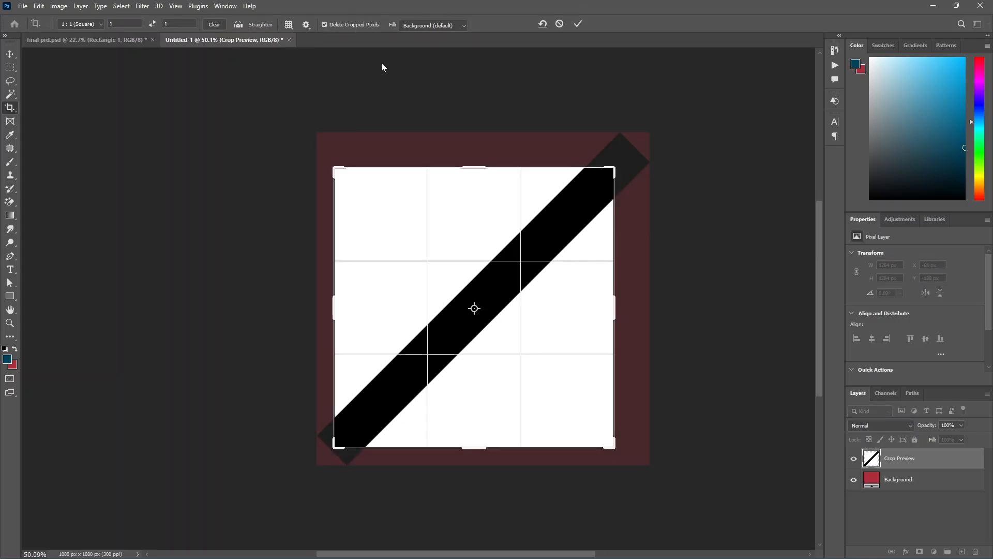
pyautogui.click(579, 24)
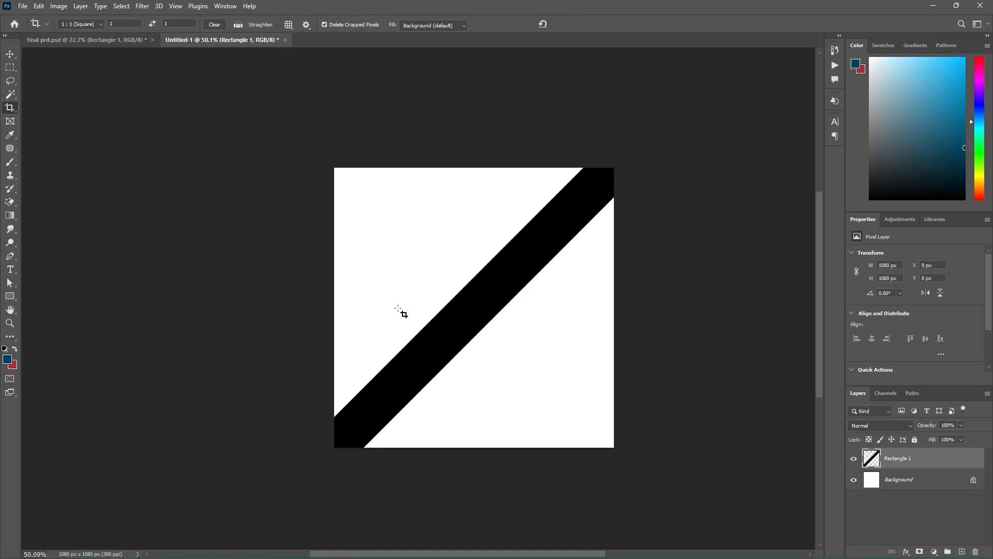
pyautogui.click(9, 54)
pyautogui.moveTo(430, 305); pyautogui.dragTo(472, 275)
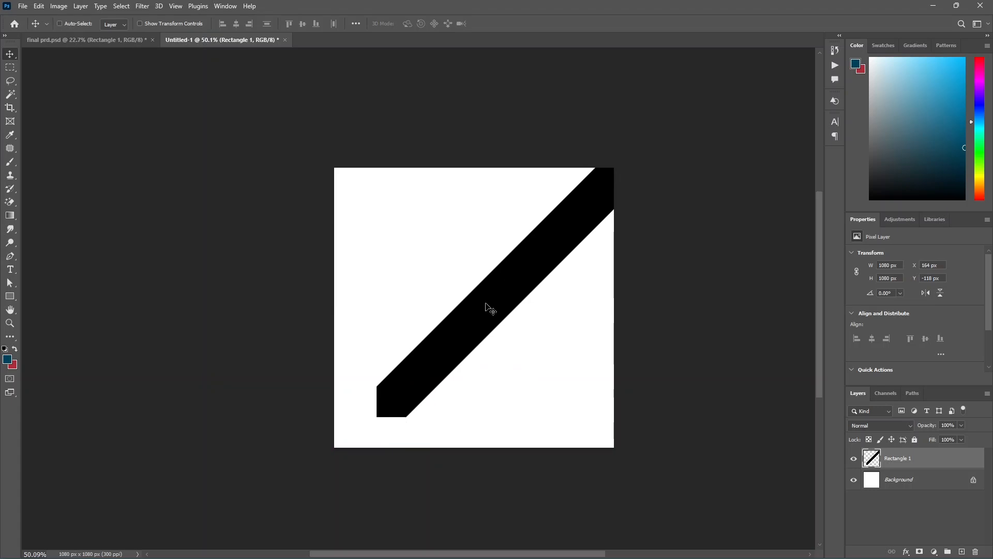
pyautogui.hotkey('ctrl', 'z')
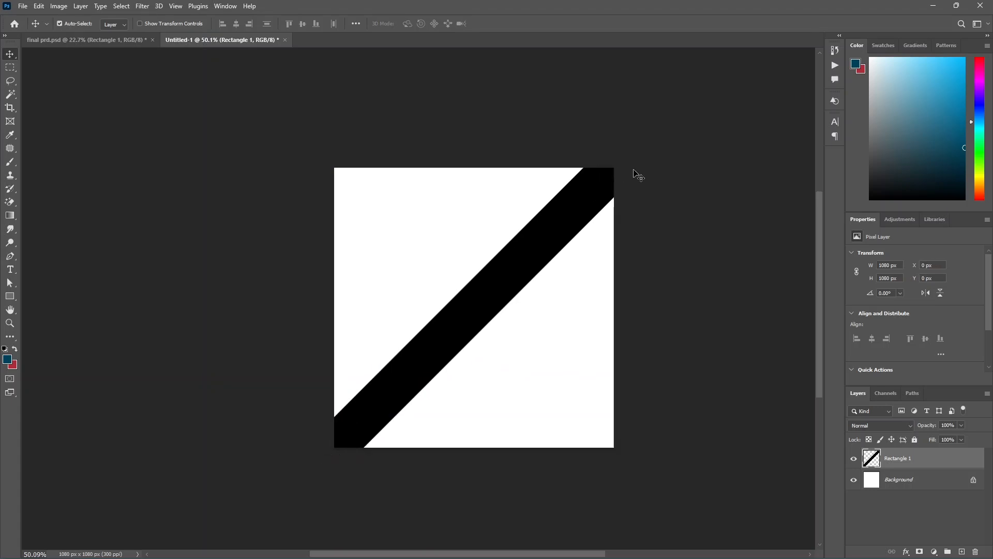
# - Duplicate the diagonal stripe layer and offset the copy +100 px horizontally and -100 px vertically with Wrap Around
pyautogui.hotkey('ctrl', 'j')
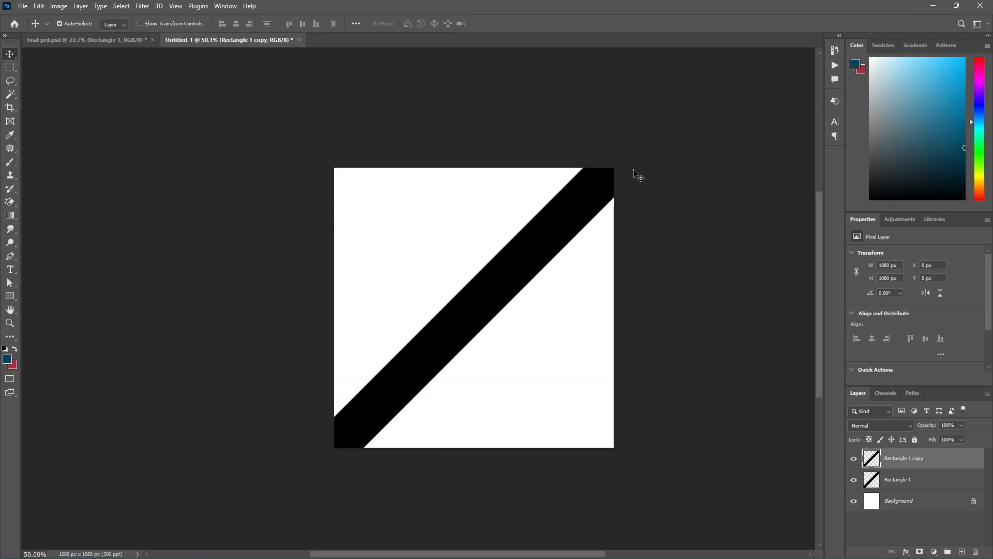
pyautogui.click(143, 6)
pyautogui.moveTo(186, 228)
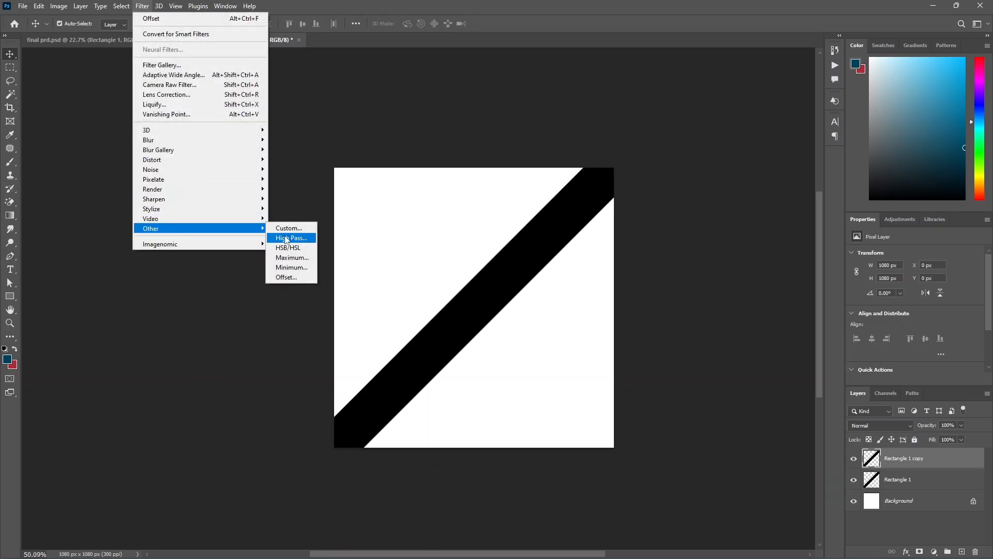
pyautogui.click(286, 277)
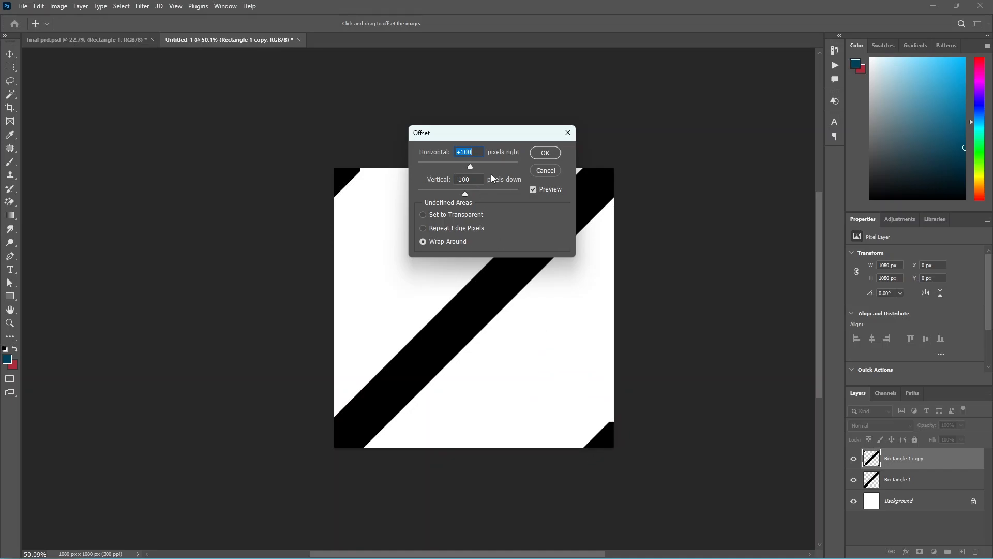
pyautogui.moveTo(491, 135); pyautogui.dragTo(438, 279)
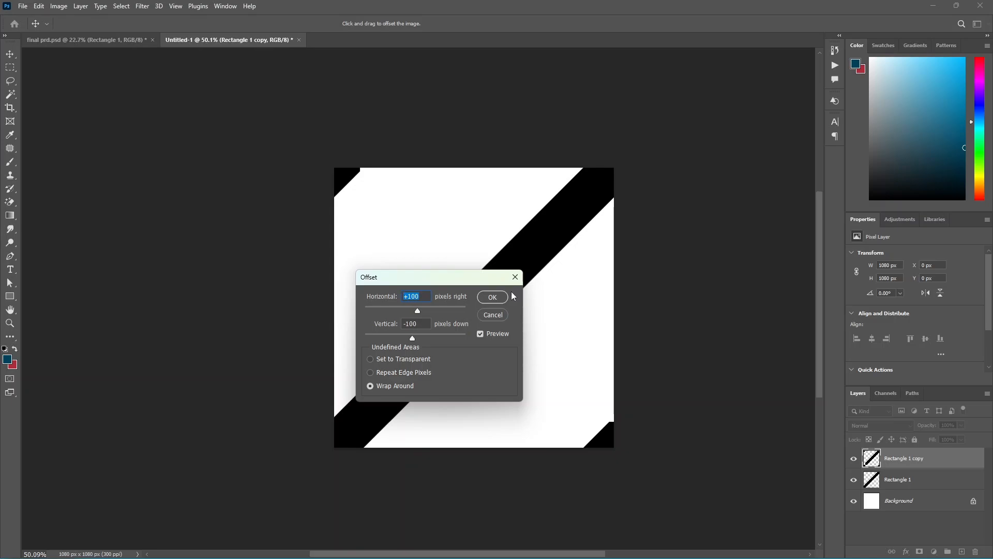
pyautogui.click(492, 297)
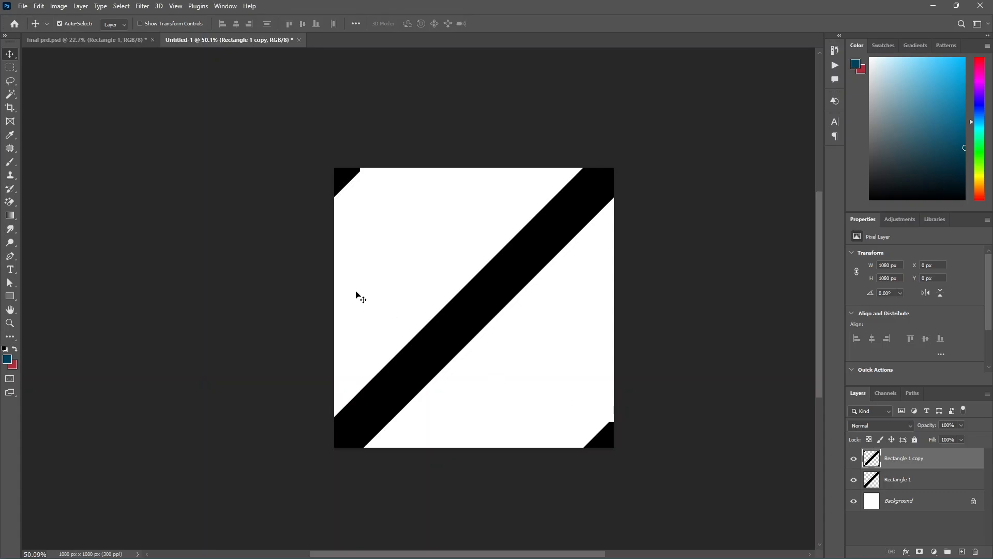
# - Define the tile as a pattern named "diagonal lines" and close the tile document without saving it
pyautogui.click(39, 6)
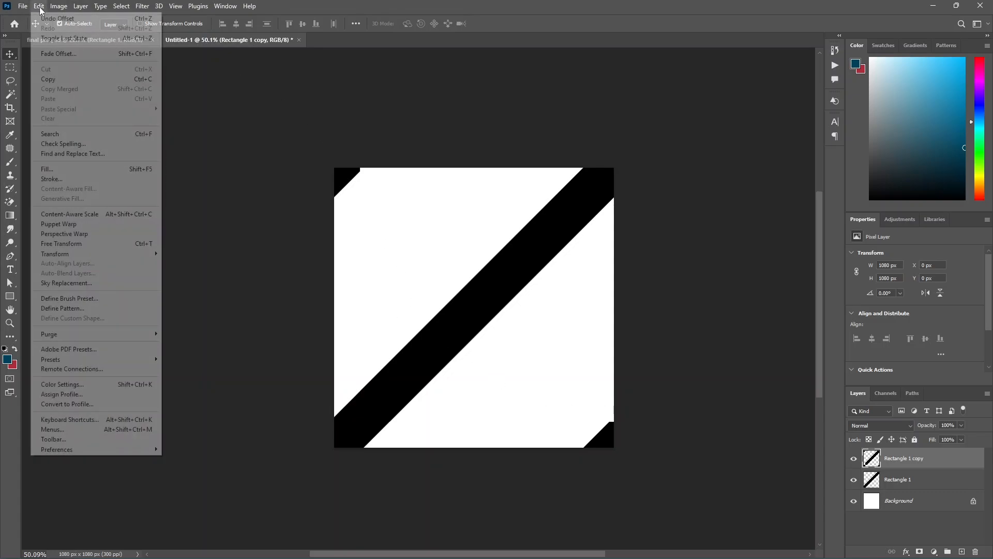
pyautogui.click(77, 308)
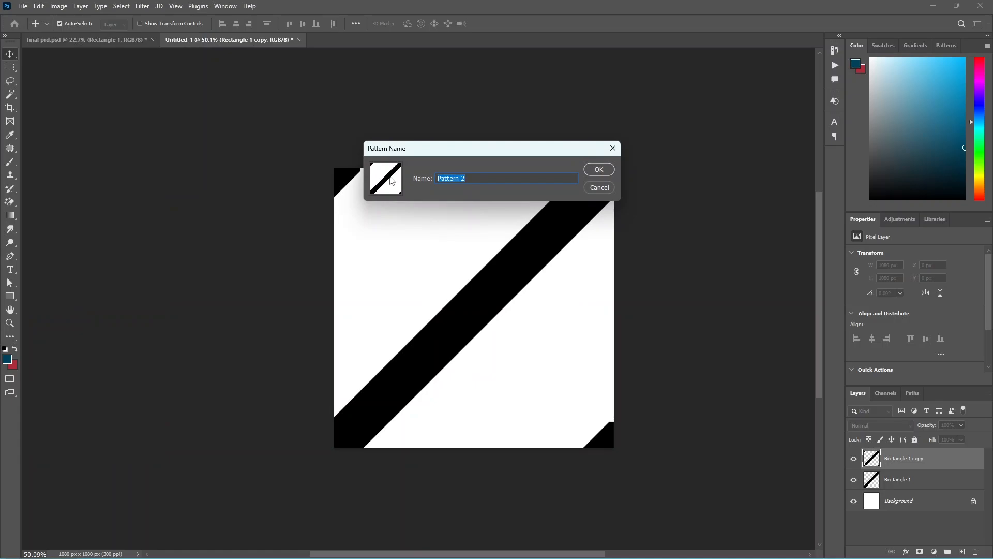
pyautogui.write('diagonal lines')
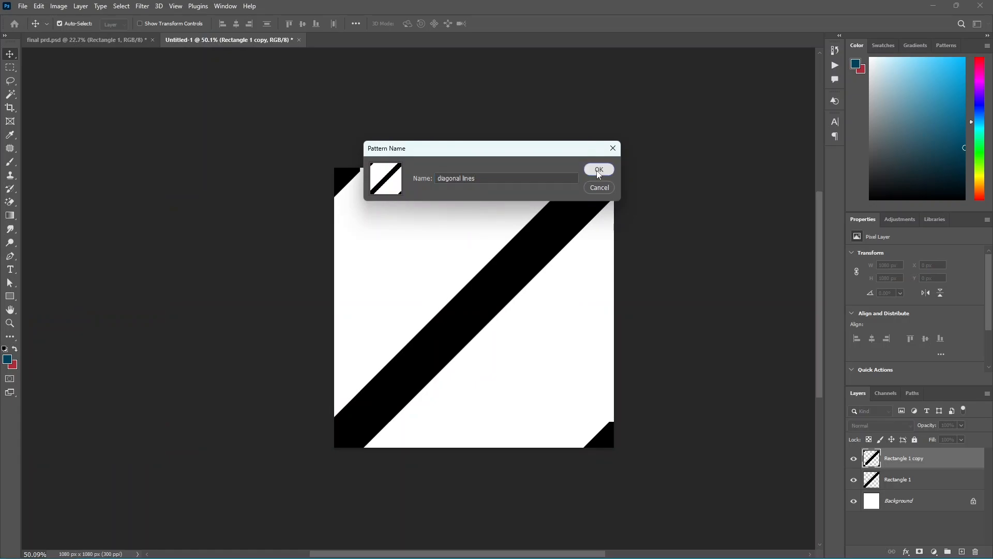
pyautogui.click(597, 169)
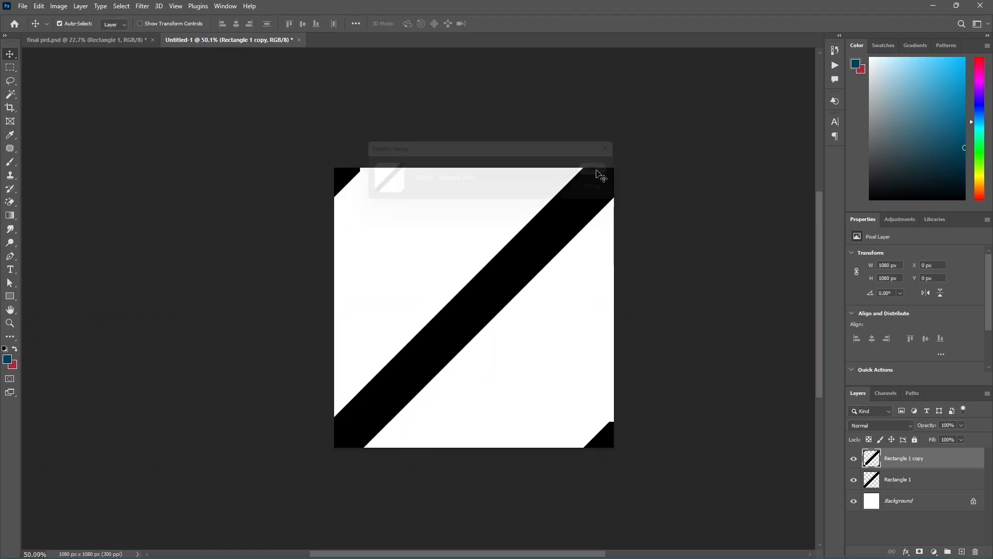
pyautogui.click(299, 40)
pyautogui.click(486, 212)
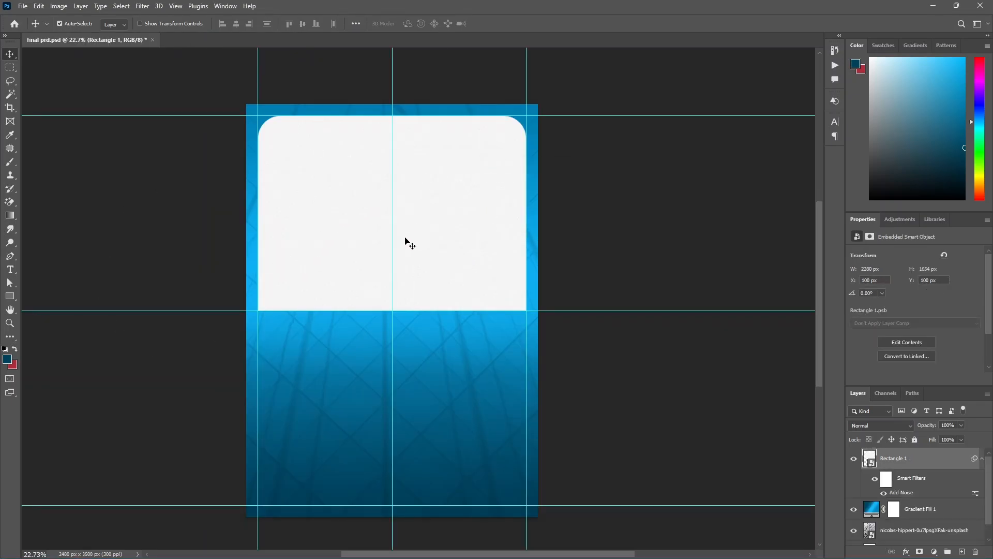
# - Add a pattern fill layer above the white panel using the newly defined diagonal lines pattern
pyautogui.click(933, 551)
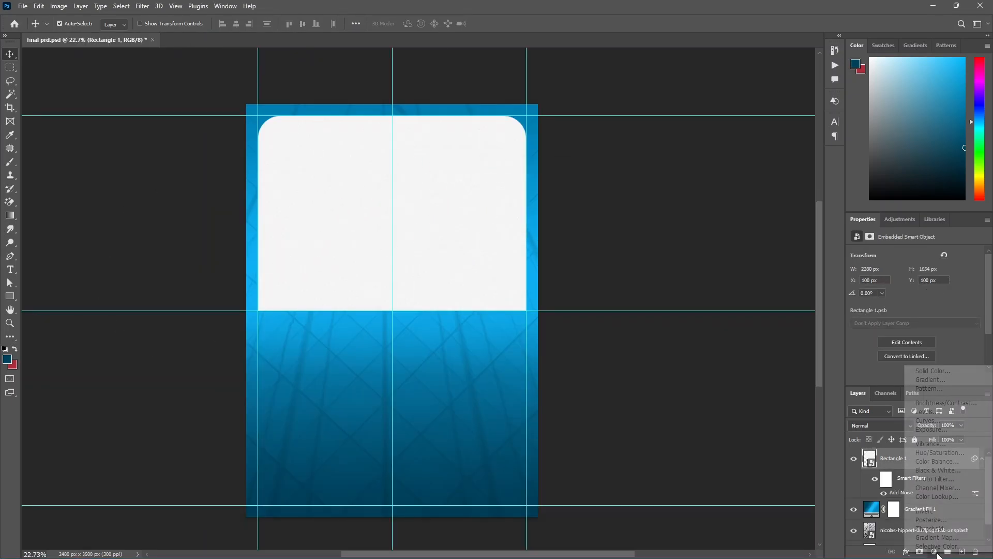
pyautogui.click(923, 388)
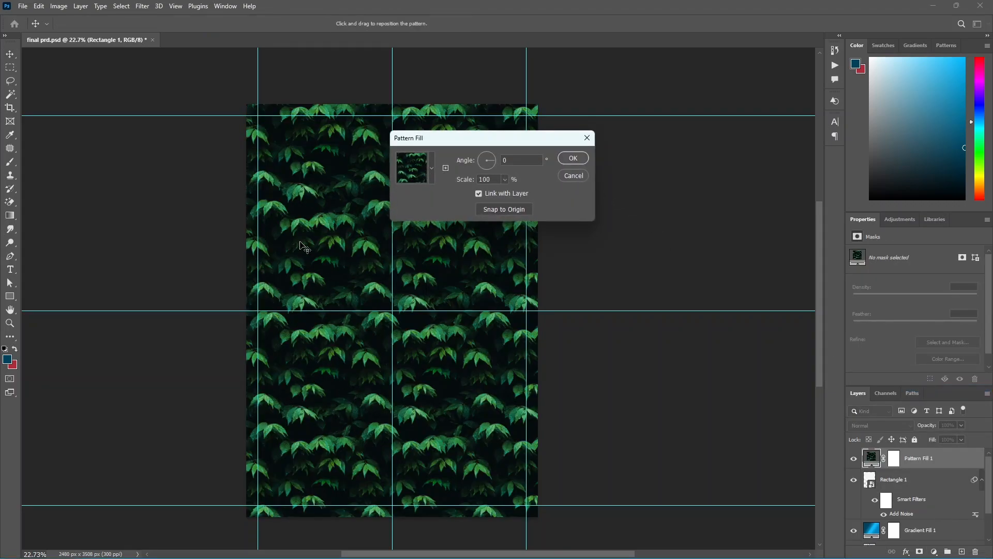
pyautogui.click(431, 168)
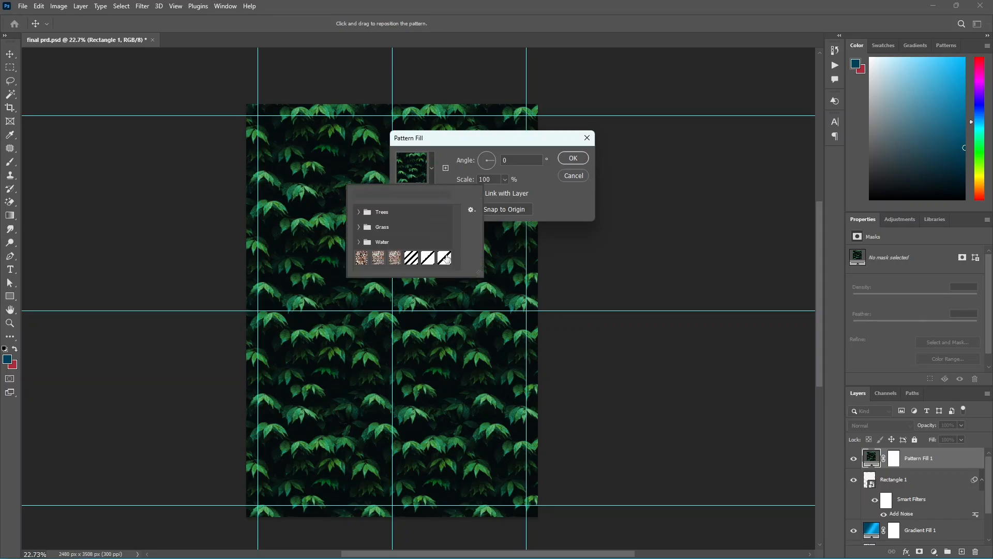
pyautogui.scroll(-1, 446, 259)
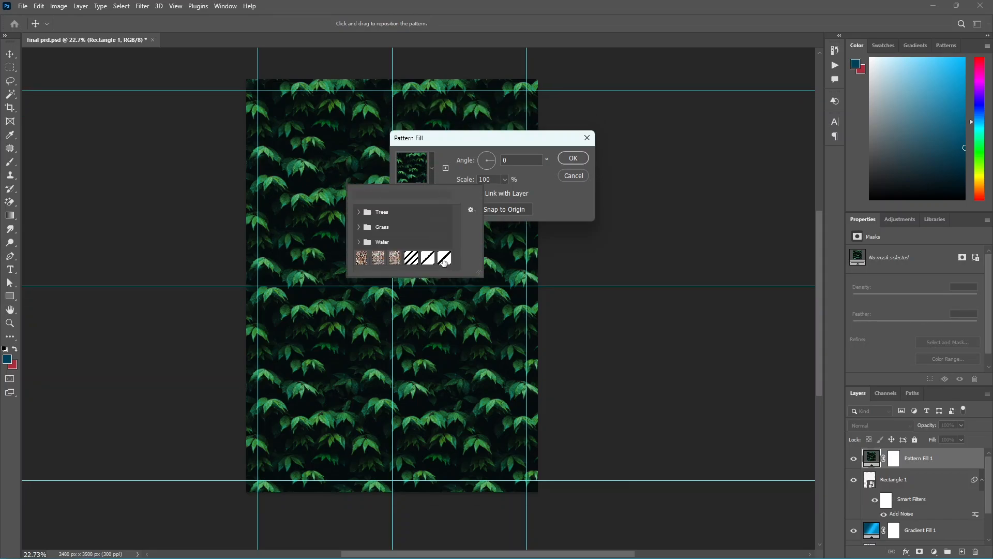
pyautogui.click(444, 258)
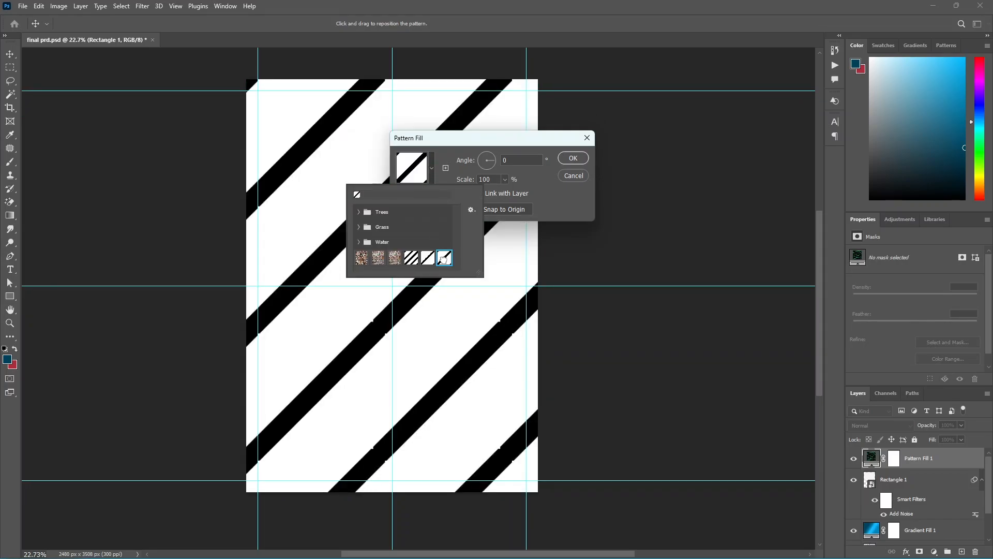
pyautogui.click(507, 142)
pyautogui.moveTo(508, 142); pyautogui.dragTo(659, 175)
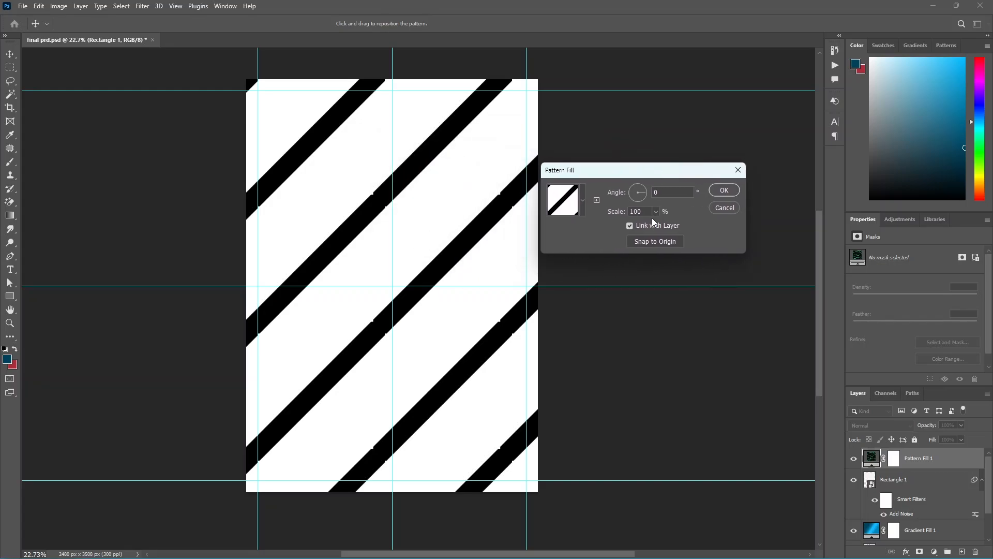
# - Reduce the pattern fill's scale to a few percent, making the stripes fine, closely spaced lines
pyautogui.moveTo(651, 225); pyautogui.dragTo(652, 226)
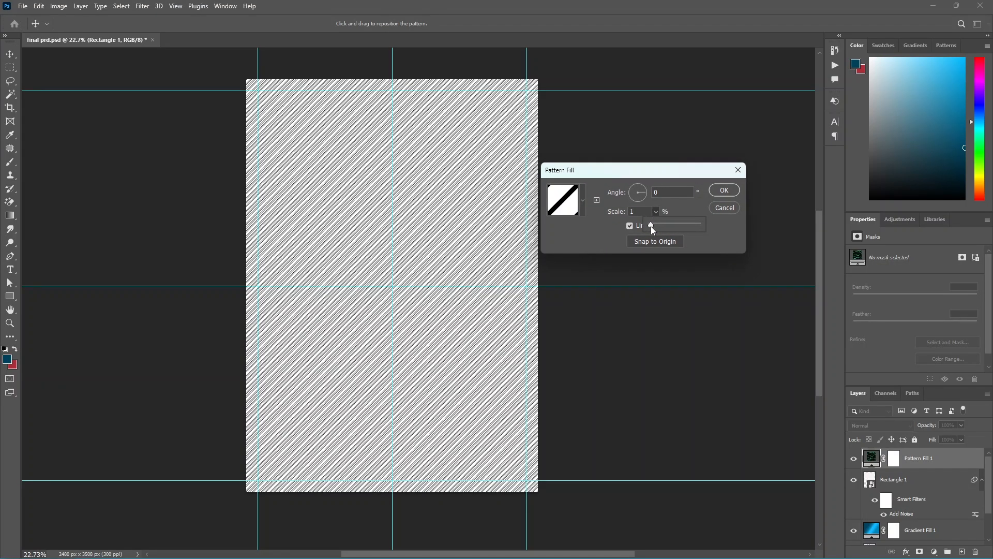
pyautogui.click(643, 213)
pyautogui.press('Up')
pyautogui.press('Up')
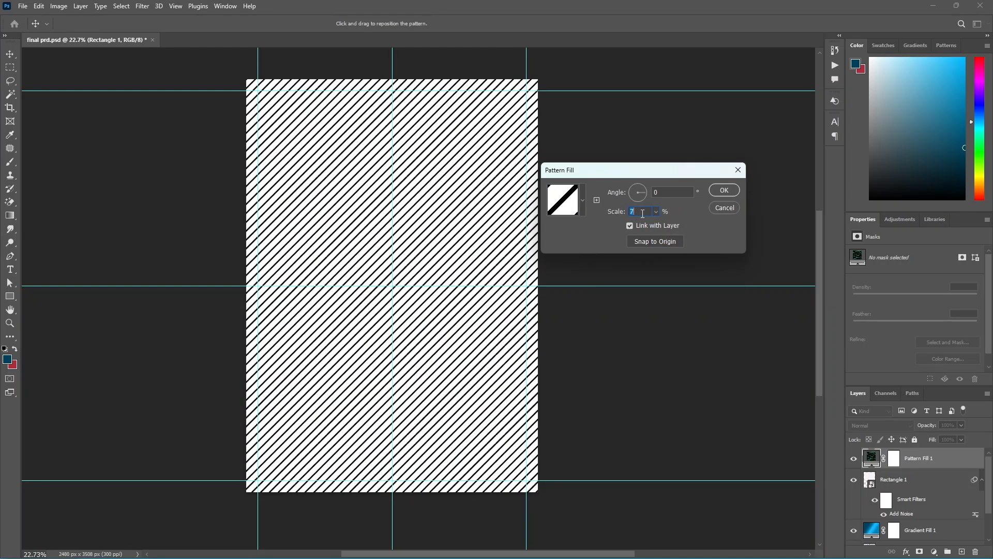
pyautogui.click(724, 191)
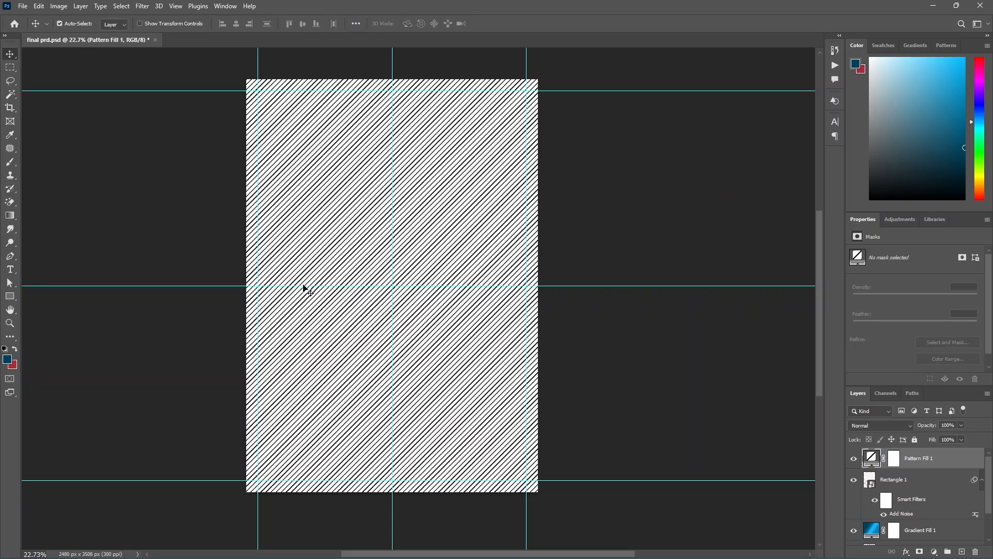
# - Clip the pattern fill to the white panel and set its scale to 3%
pyautogui.rightClick(909, 462)
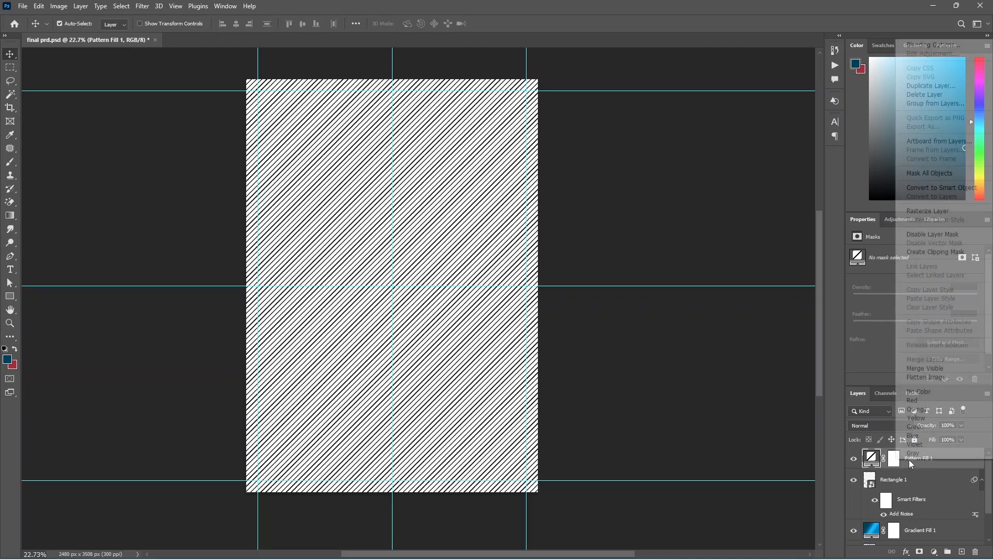
pyautogui.click(949, 252)
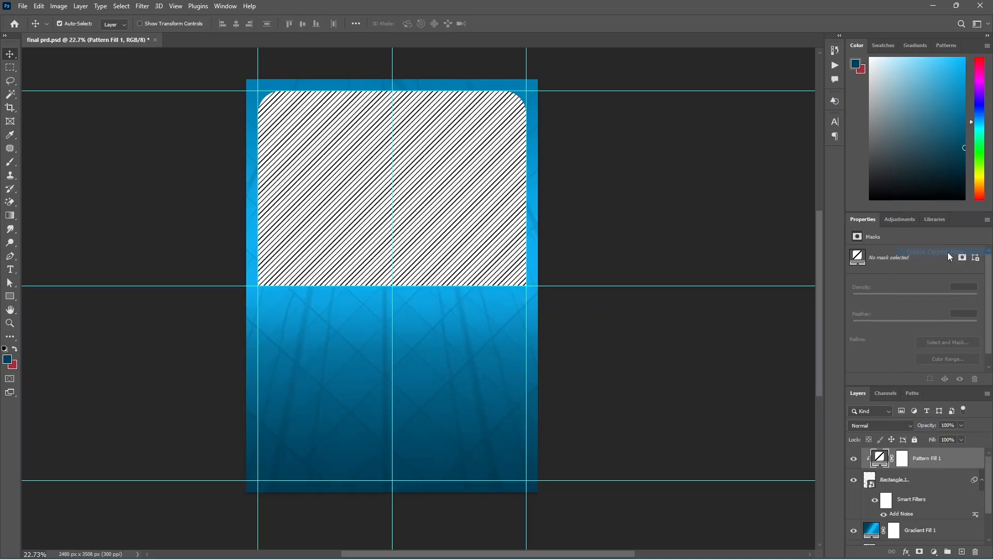
pyautogui.scroll(3, 419, 213)
pyautogui.scroll(1, 401, 267)
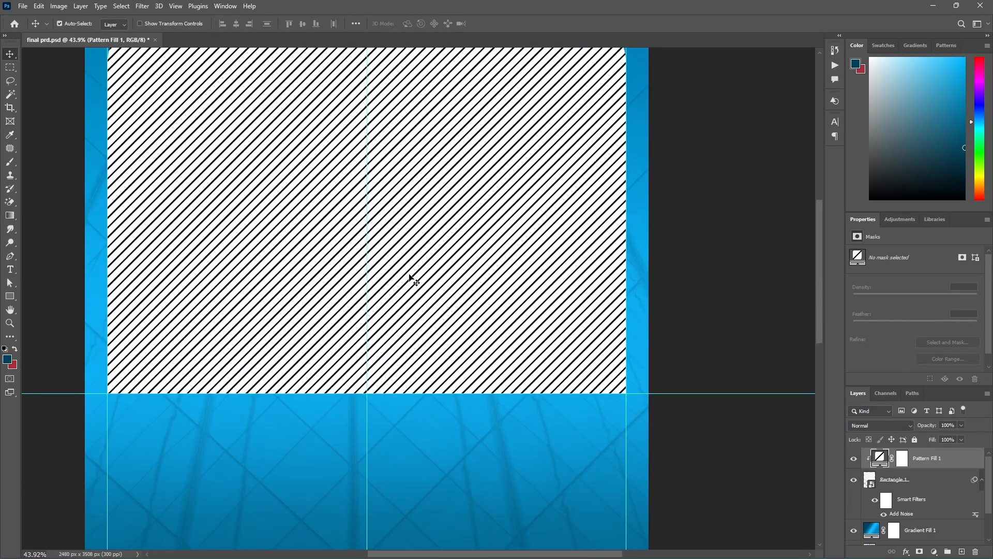
pyautogui.scroll(-2, 419, 279)
pyautogui.doubleClick(885, 459)
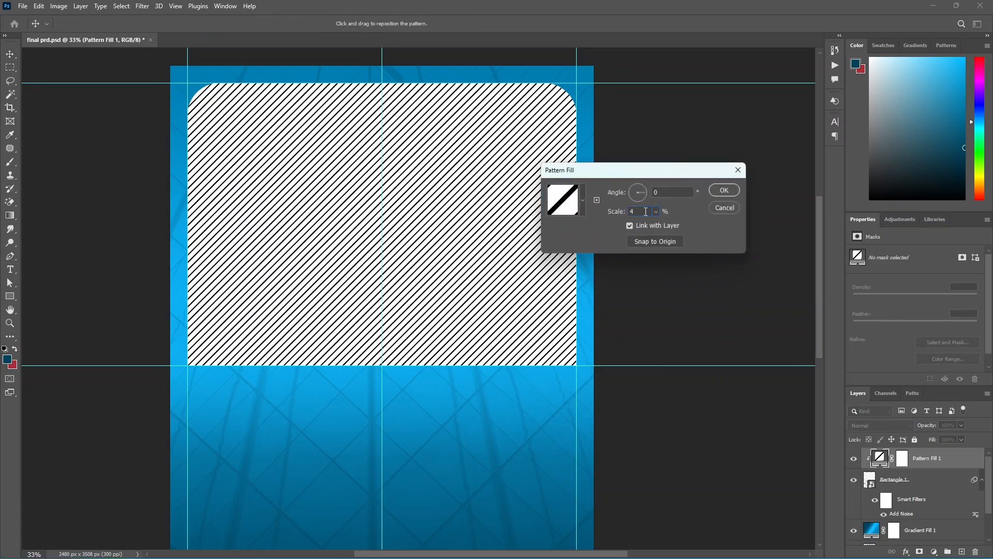
pyautogui.press('Down')
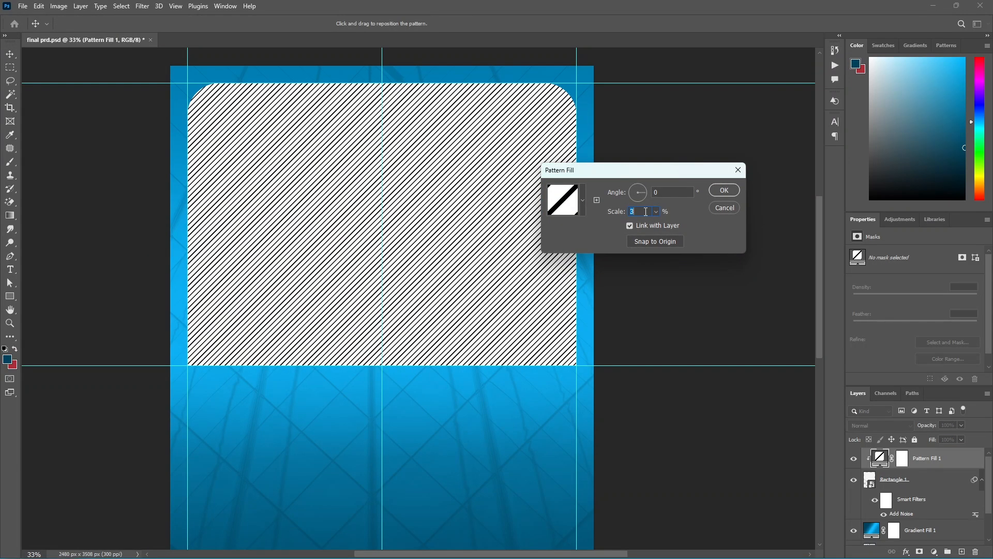
pyautogui.click(735, 191)
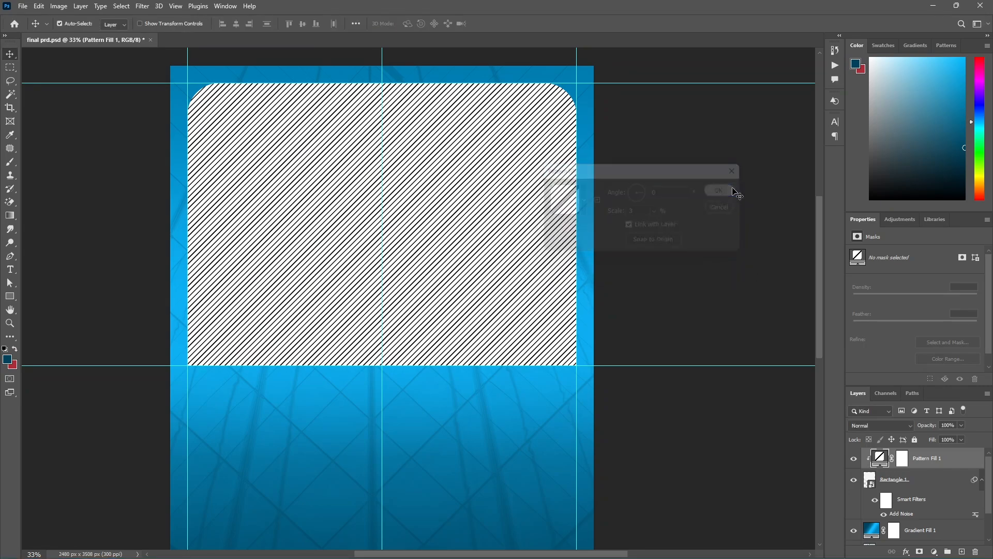
# - Lower the pattern fill layer's opacity to 6% and deselect the layer
pyautogui.click(960, 425)
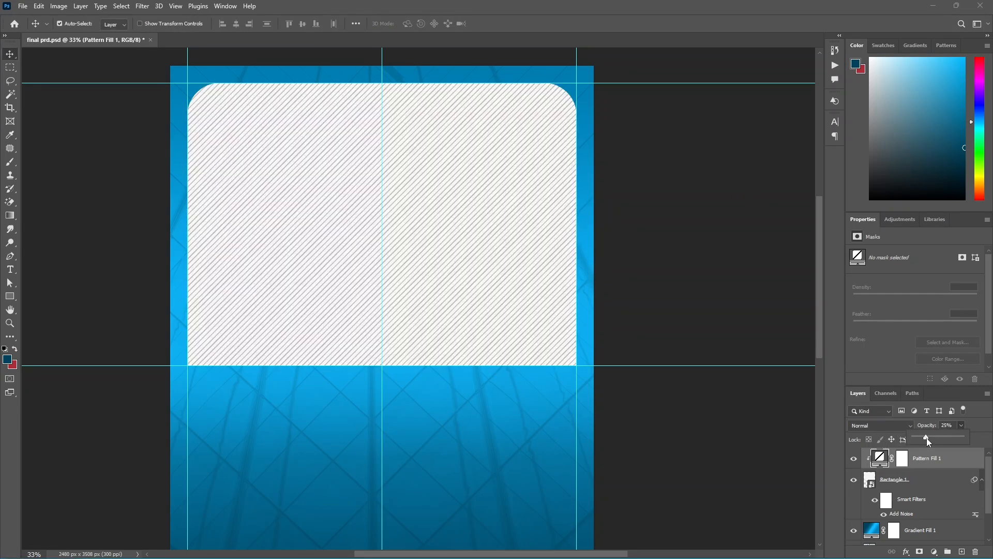
pyautogui.moveTo(924, 439); pyautogui.dragTo(917, 439)
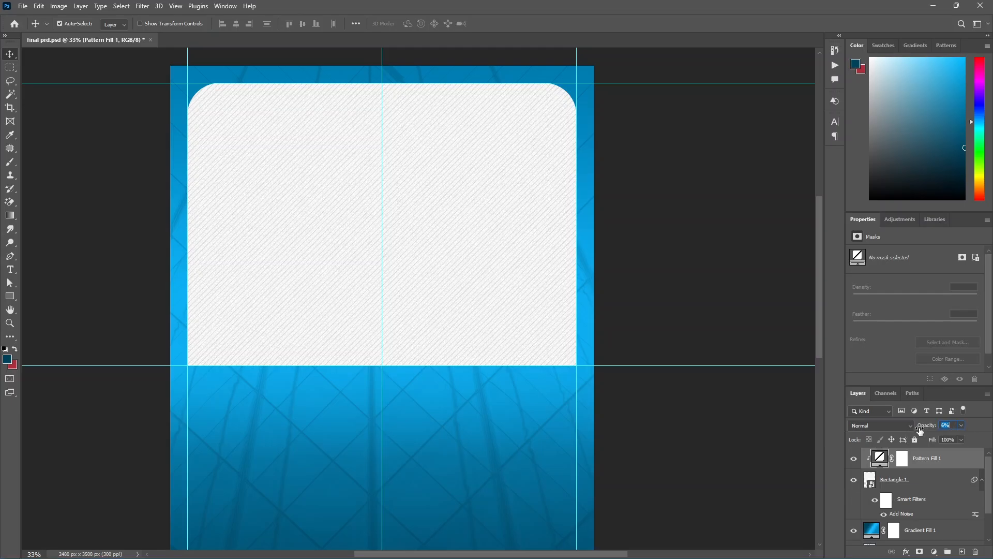
pyautogui.click(688, 299)
# - Check the panel's faint stripe texture at close range and save the poster document
pyautogui.scroll(5, 302, 168)
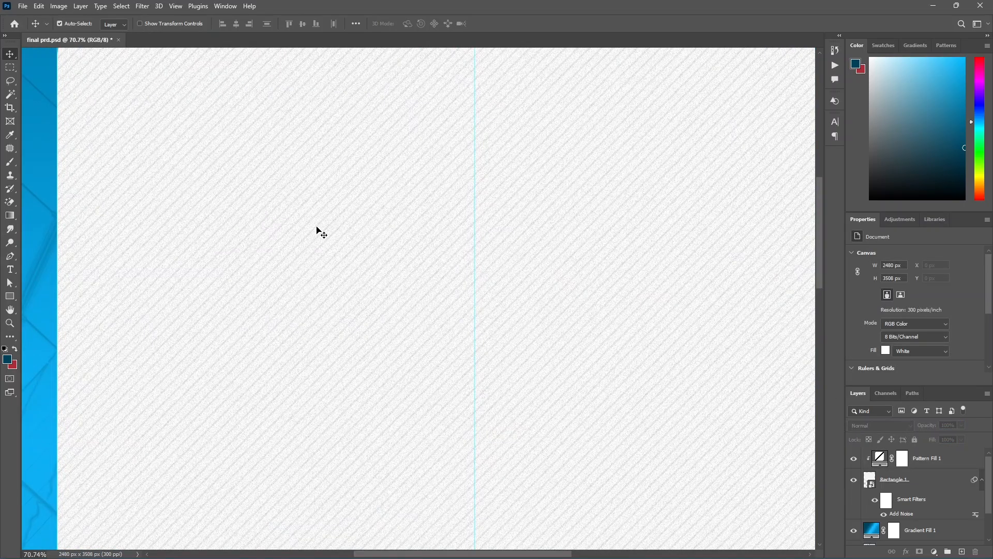
pyautogui.scroll(3, 269, 289)
pyautogui.scroll(-5, 273, 300)
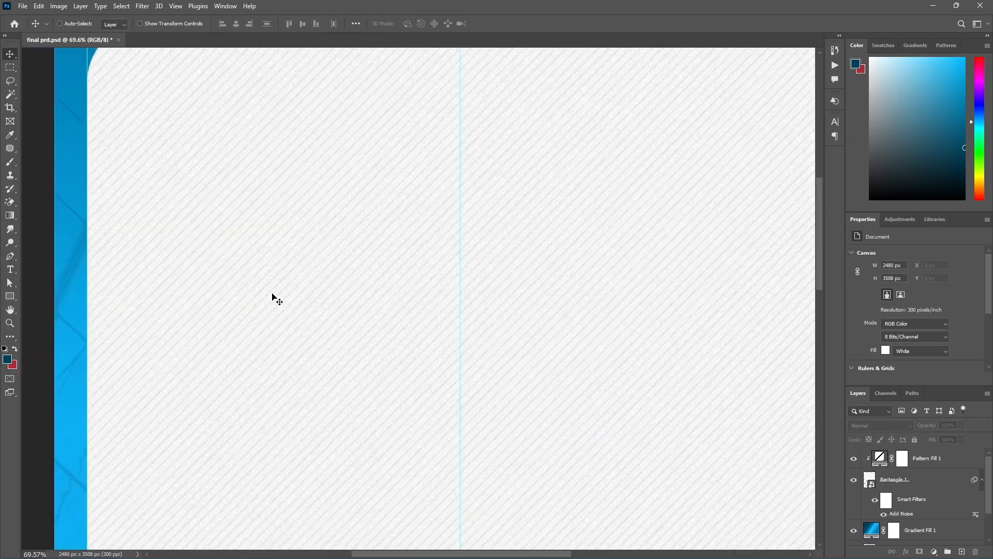
pyautogui.scroll(-1, 273, 299)
pyautogui.scroll(-2, 300, 299)
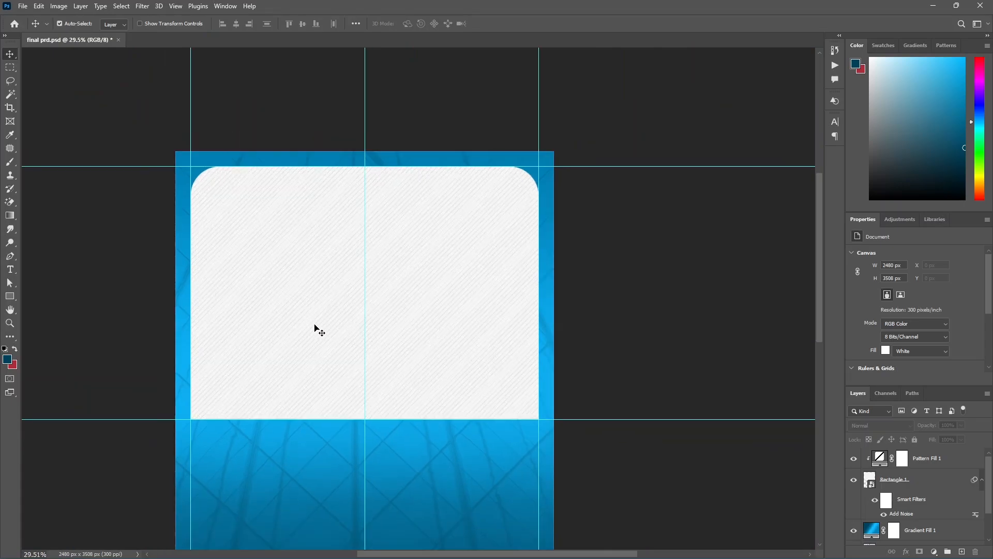
pyautogui.scroll(2, 308, 294)
pyautogui.scroll(-4, 308, 295)
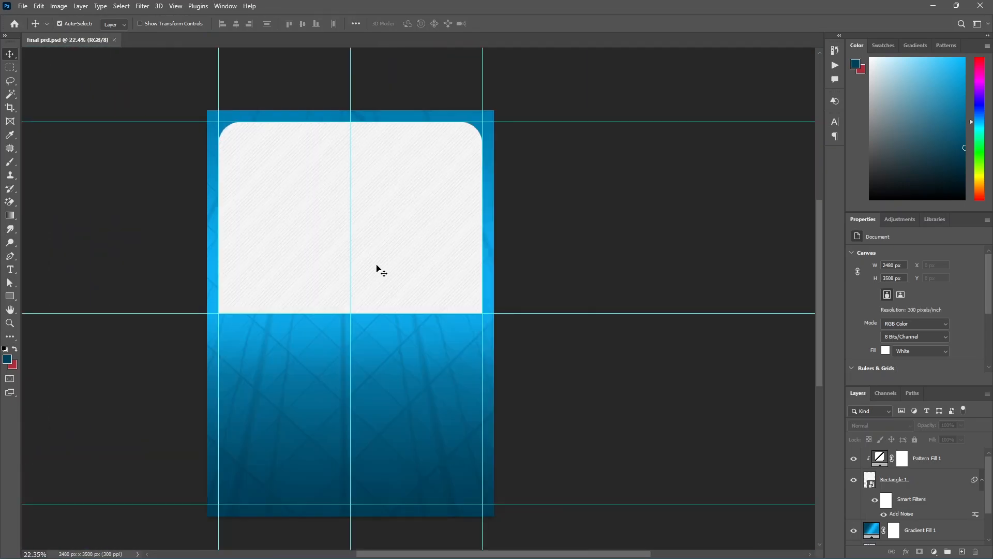
pyautogui.hotkey('ctrl', 's')
# - Draw an unfilled circle about 492 px wide with a 70 px white stroke and place it over the white panel's lower-left corner
pyautogui.click(8, 298)
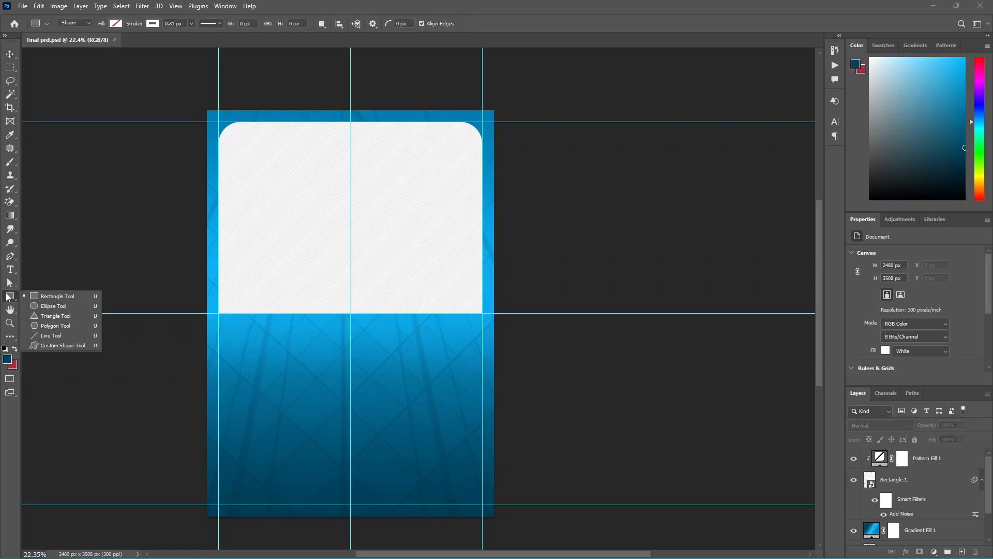
pyautogui.click(74, 308)
pyautogui.moveTo(218, 296)
pyautogui.mouseDown()
pyautogui.moveTo(279, 334)
pyautogui.moveTo(274, 351)
pyautogui.mouseUp()
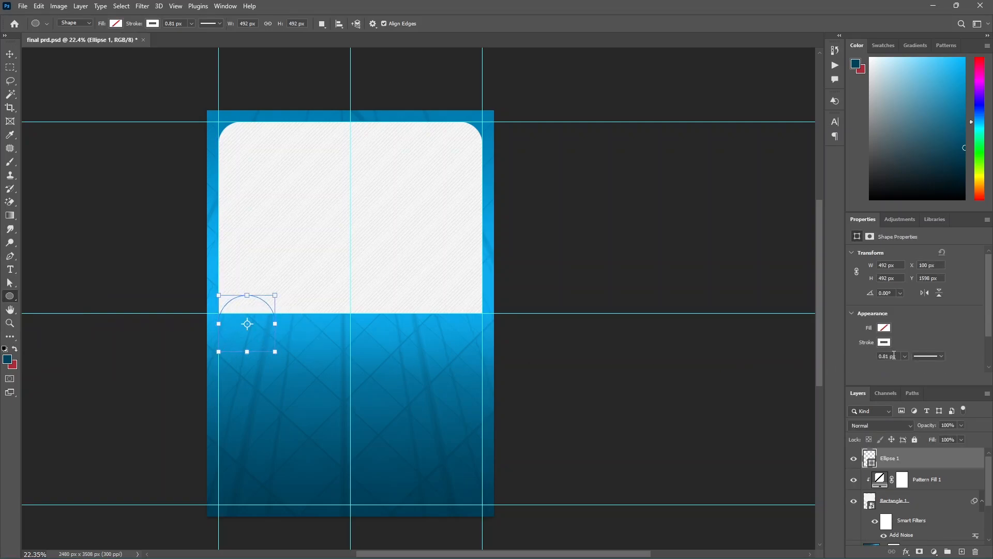
pyautogui.moveTo(905, 356)
pyautogui.mouseDown()
pyautogui.moveTo(906, 370)
pyautogui.moveTo(916, 368)
pyautogui.mouseUp()
pyautogui.write('70')
pyautogui.press('Return')
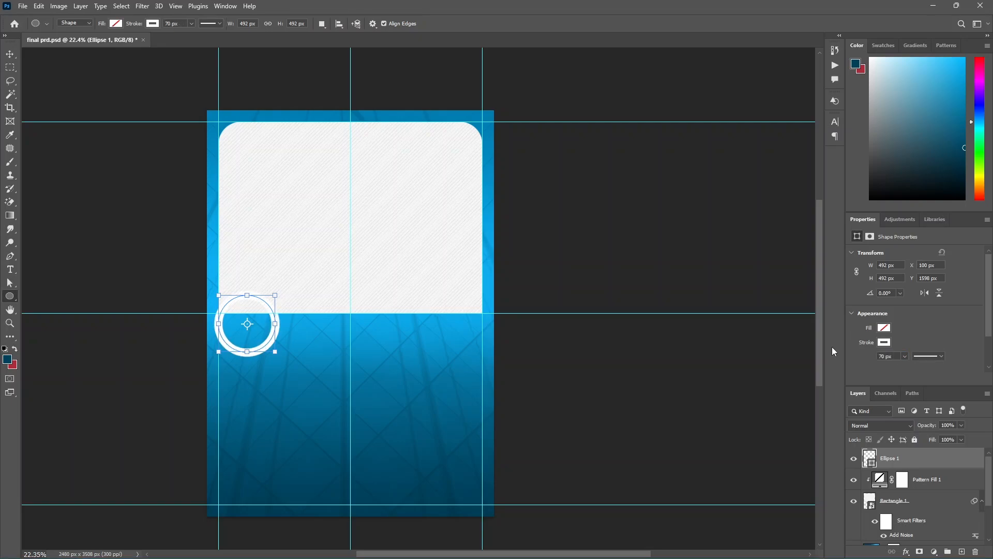
pyautogui.click(10, 54)
pyautogui.moveTo(229, 307)
pyautogui.mouseDown()
pyautogui.moveTo(238, 294)
pyautogui.moveTo(229, 289)
pyautogui.mouseUp()
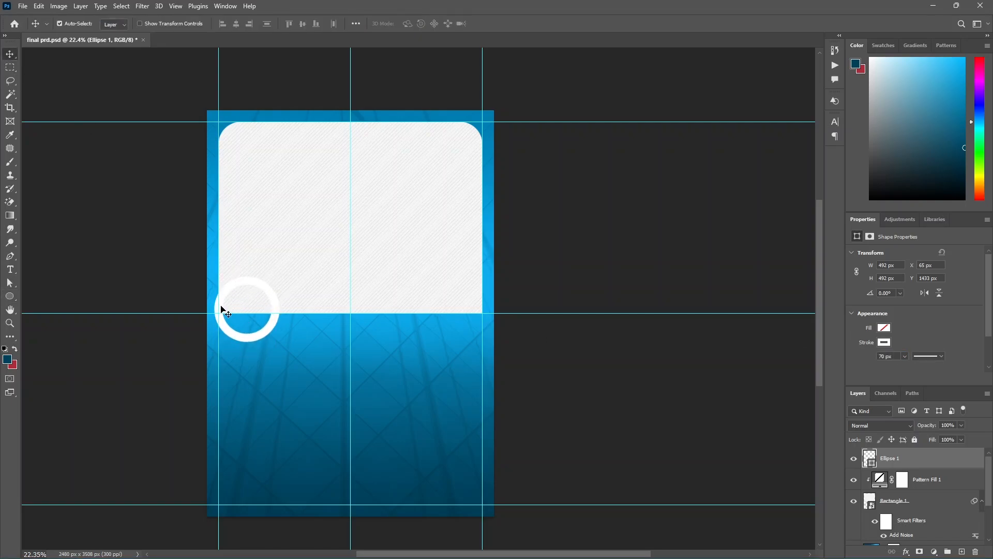
# - Nudge the circle outline slightly down over the white panel's lower-left corner, to about Y 1442 px
pyautogui.scroll(8, 221, 307)
pyautogui.moveTo(222, 345); pyautogui.dragTo(234, 401)
pyautogui.scroll(3, 218, 316)
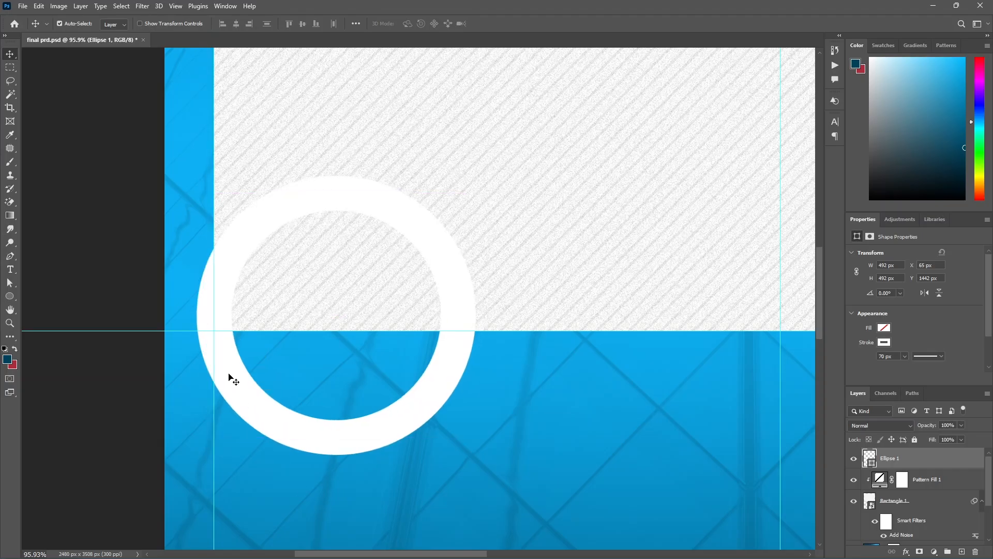
pyautogui.scroll(-5, 343, 371)
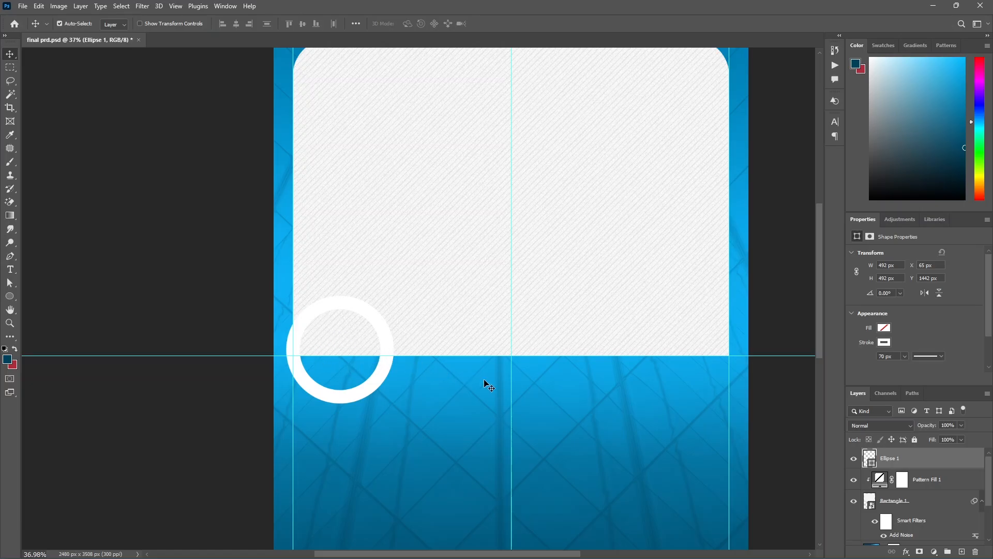
pyautogui.scroll(-2, 310, 364)
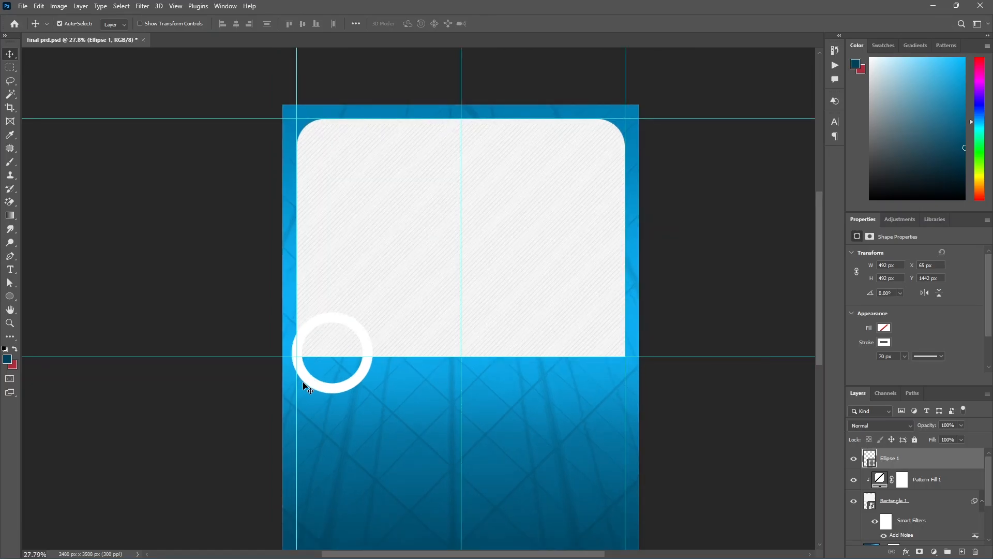
# - Duplicate the circle, enlarge the copy to about 807 px beside the original, and set its stroke to 110 px
pyautogui.hotkey('ctrl', 'j')
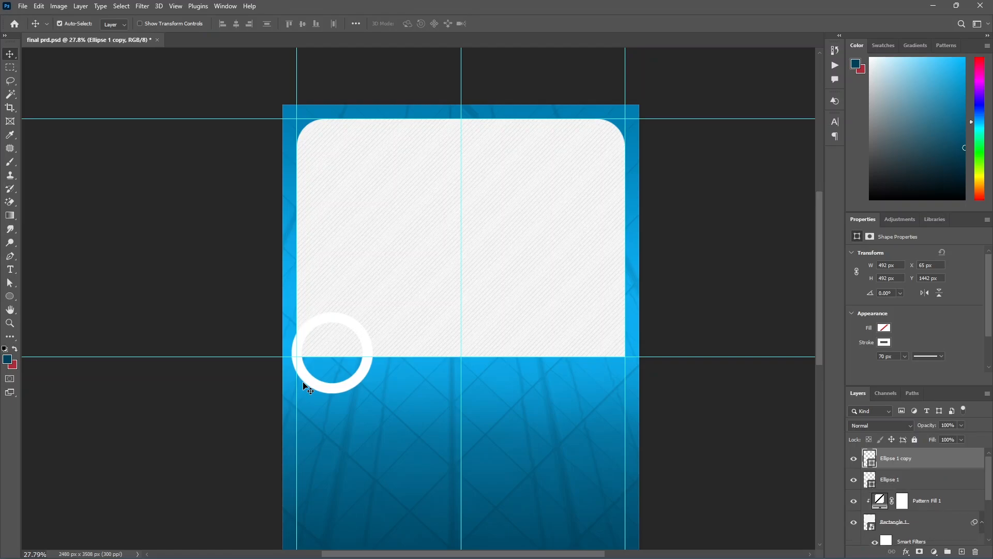
pyautogui.hotkey('ctrl', 't')
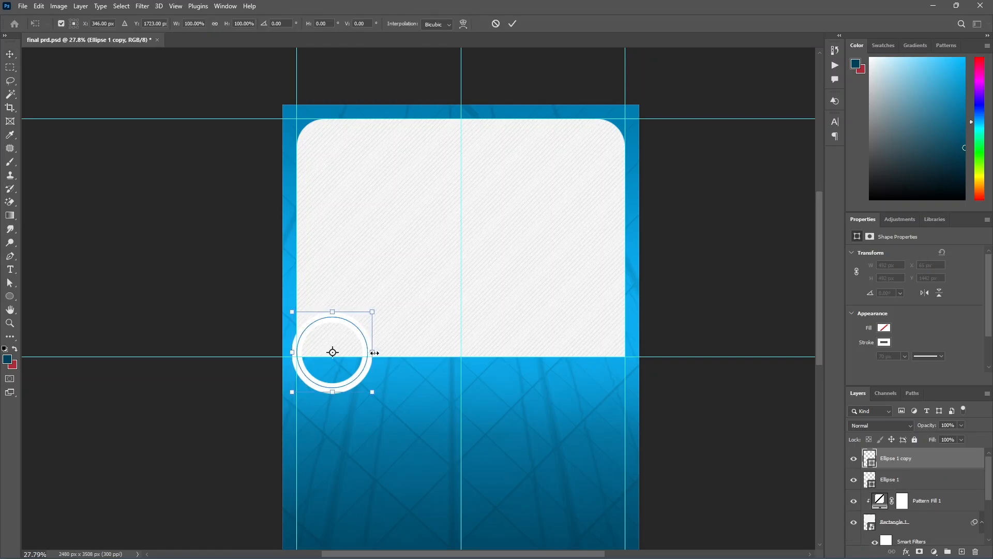
pyautogui.moveTo(374, 352); pyautogui.dragTo(486, 362)
pyautogui.press('Return')
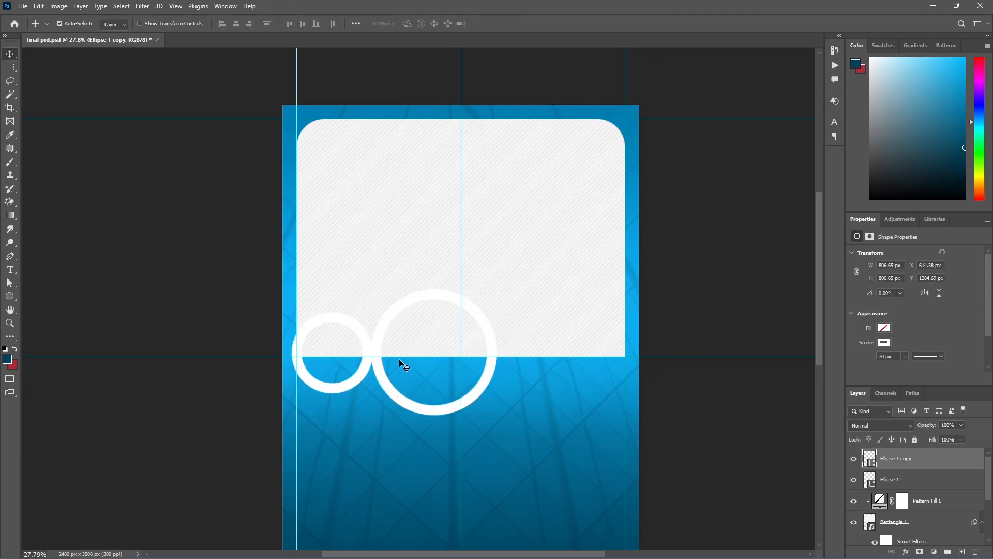
pyautogui.scroll(3, 389, 354)
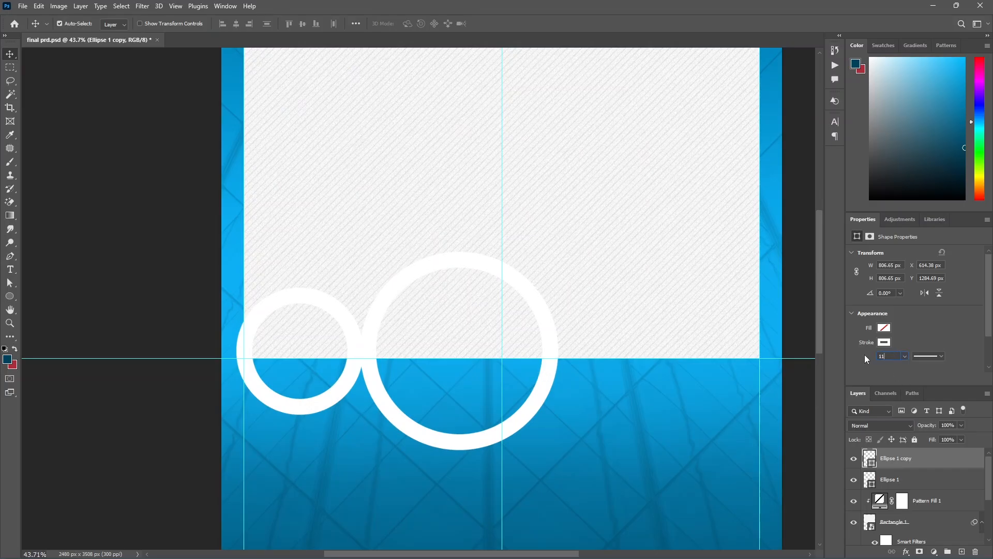
pyautogui.press('Return')
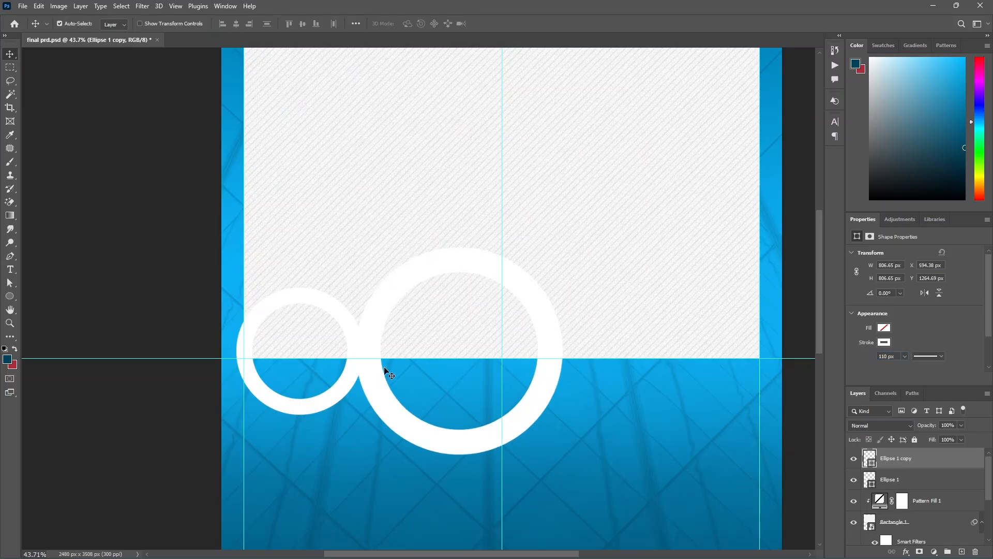
# - Duplicate the larger circle and place the copy beside it over the panel's lower-right corner
pyautogui.scroll(2, 336, 362)
pyautogui.moveTo(391, 389); pyautogui.dragTo(533, 395)
pyautogui.scroll(-4, 397, 389)
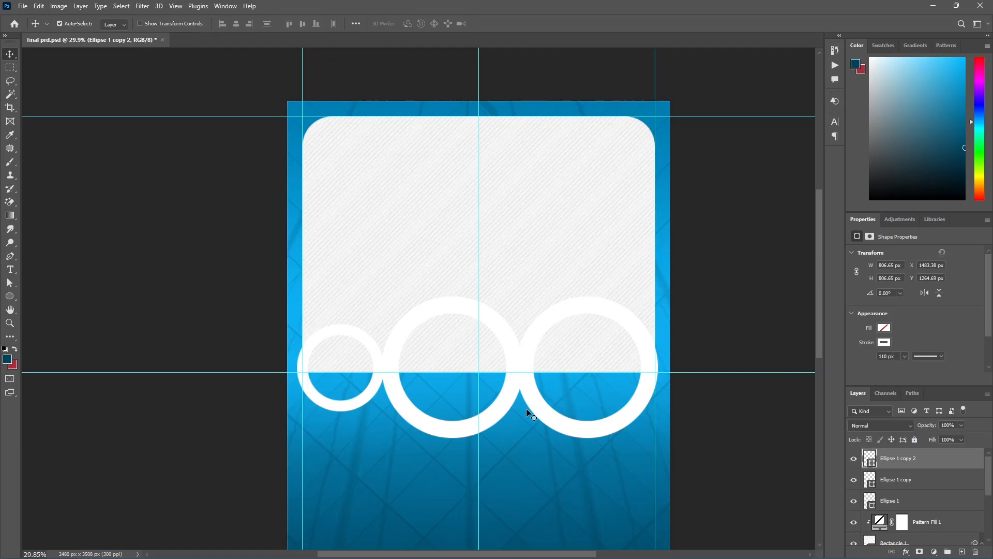
# - Scale the two larger circles down together to about 83.5%, keeping them next to the small circle
pyautogui.keyDown('shift'); pyautogui.click(496, 412); pyautogui.keyUp('shift')
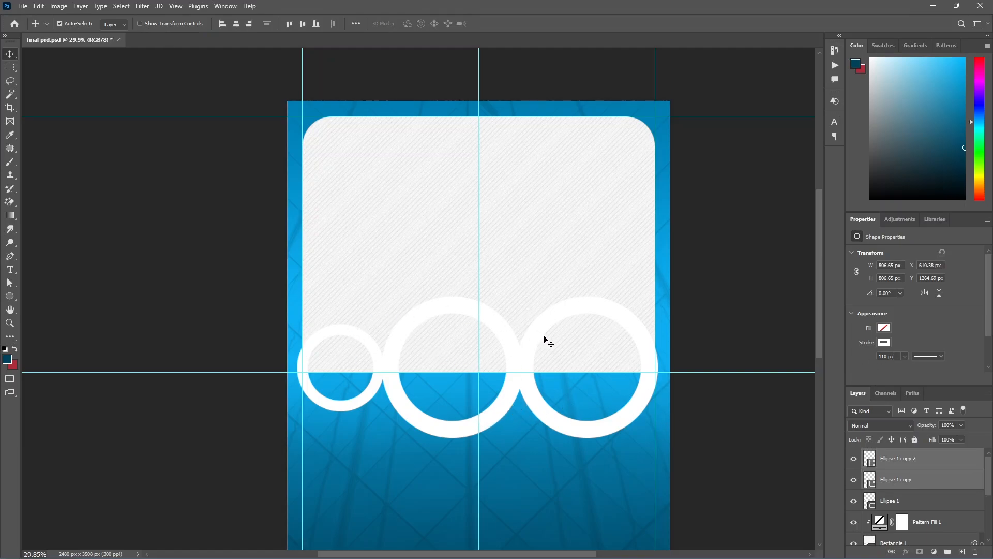
pyautogui.hotkey('ctrl', 't')
pyautogui.moveTo(656, 367); pyautogui.dragTo(615, 369)
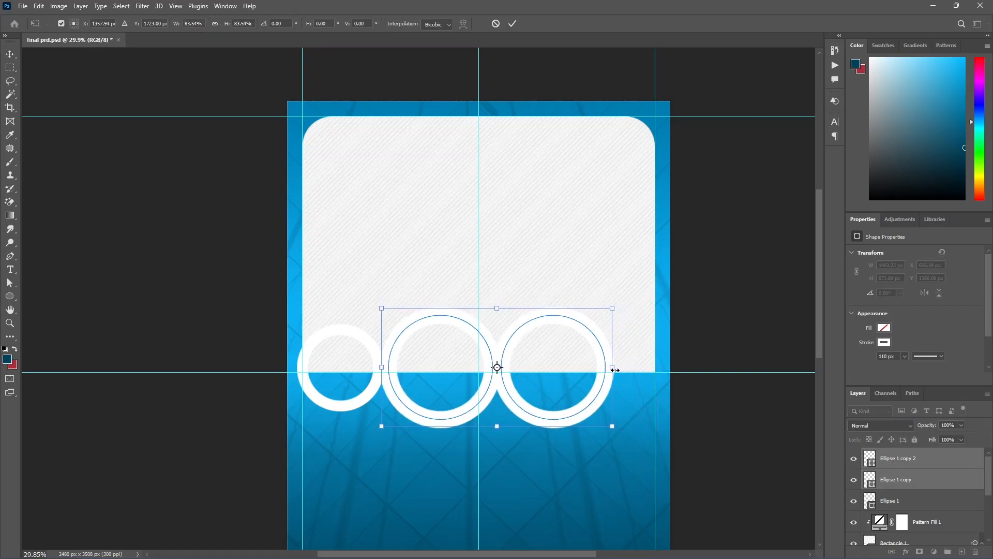
pyautogui.press('Return')
# - Enlarge the rightmost circle to about 962 px, extending it to the panel's right edge, and set its stroke to 150 px
pyautogui.keyDown('ctrl'); pyautogui.click(599, 399); pyautogui.keyUp('ctrl')
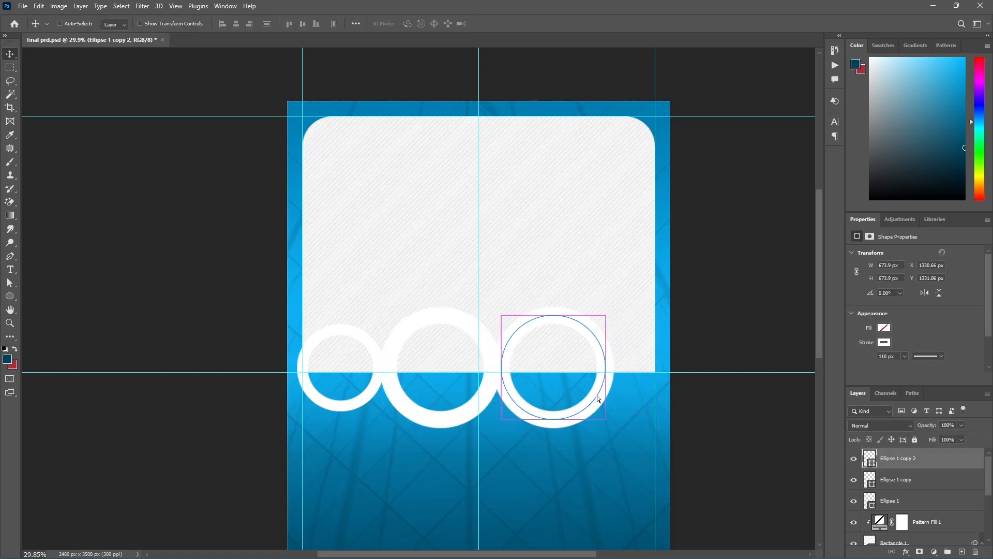
pyautogui.hotkey('ctrl', 't')
pyautogui.moveTo(664, 366); pyautogui.dragTo(657, 366)
pyautogui.press('Return')
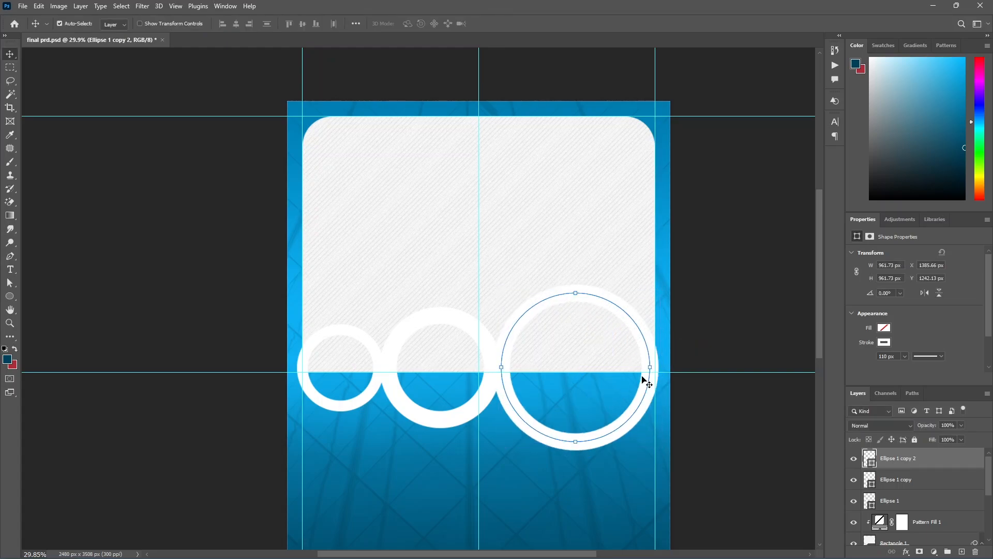
pyautogui.moveTo(899, 354); pyautogui.dragTo(852, 357)
pyautogui.write('150')
pyautogui.press('Return')
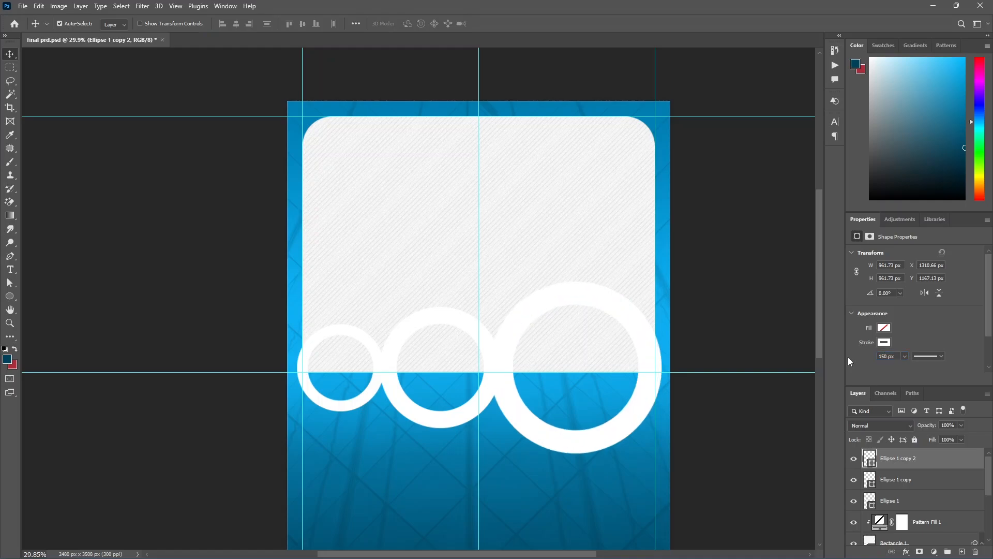
pyautogui.click(754, 385)
# - Place the kitchen photo (pexels 3935350) above the smallest circle's layer, scale it to about 1258 px wide, and position it over that circle
pyautogui.scroll(3, 561, 375)
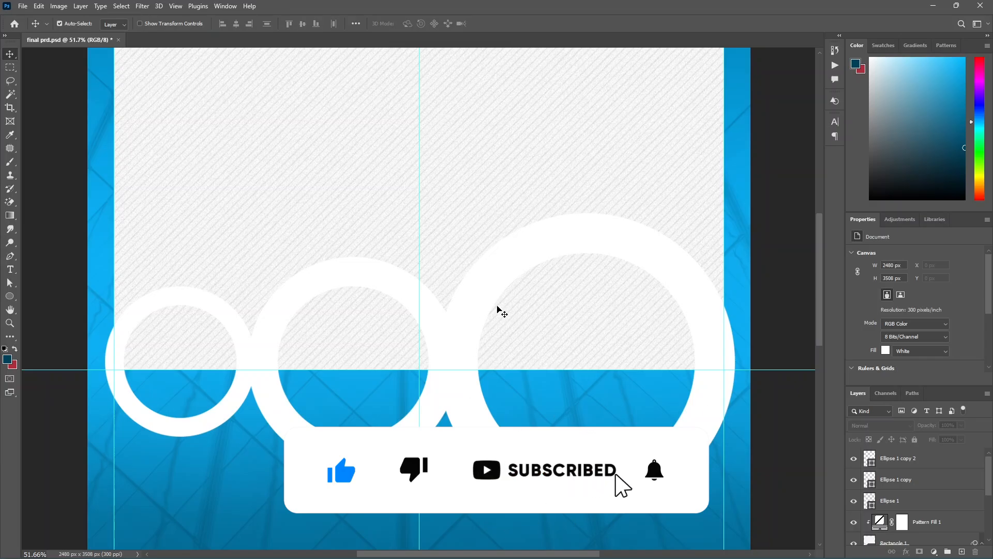
pyautogui.scroll(-3, 624, 362)
pyautogui.scroll(-1, 411, 309)
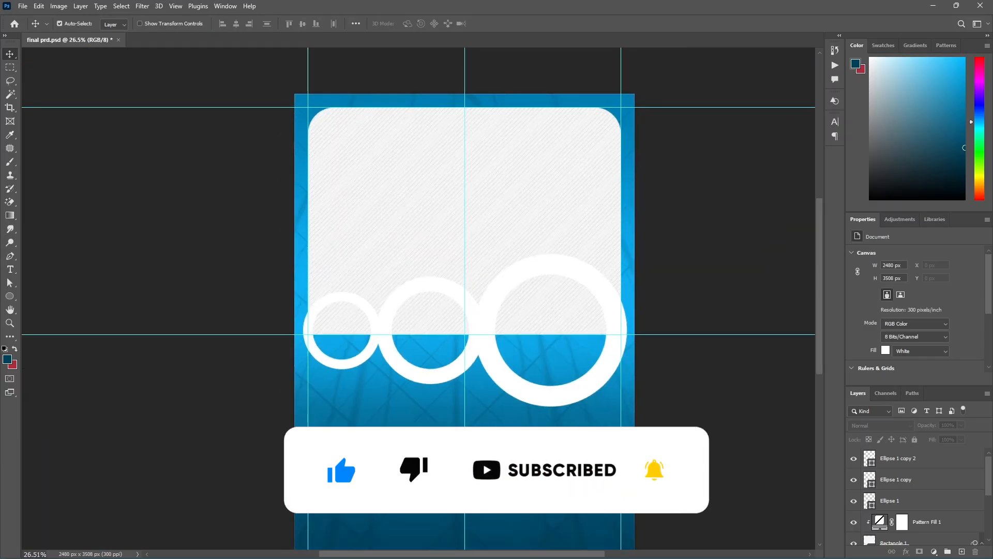
pyautogui.click(868, 500)
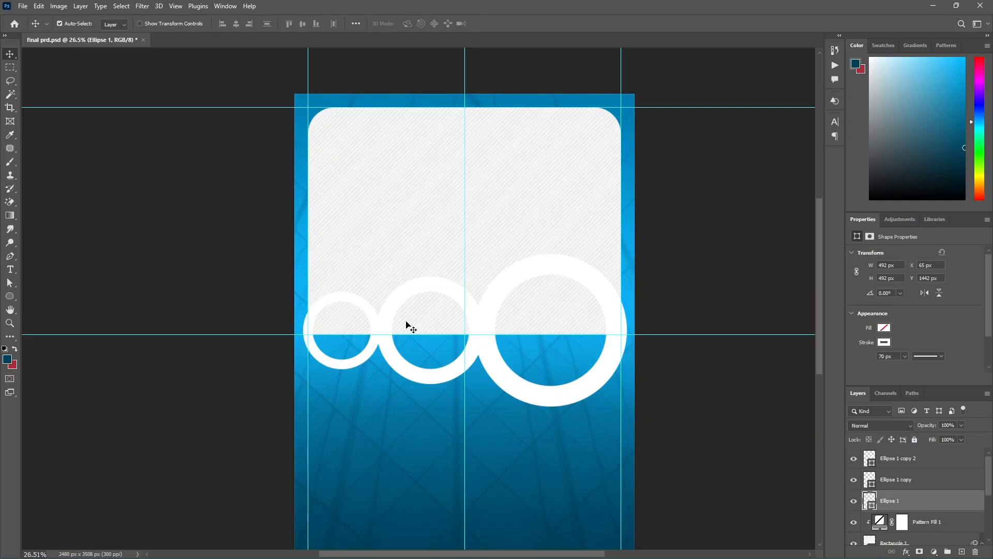
pyautogui.scroll(-3, 465, 345)
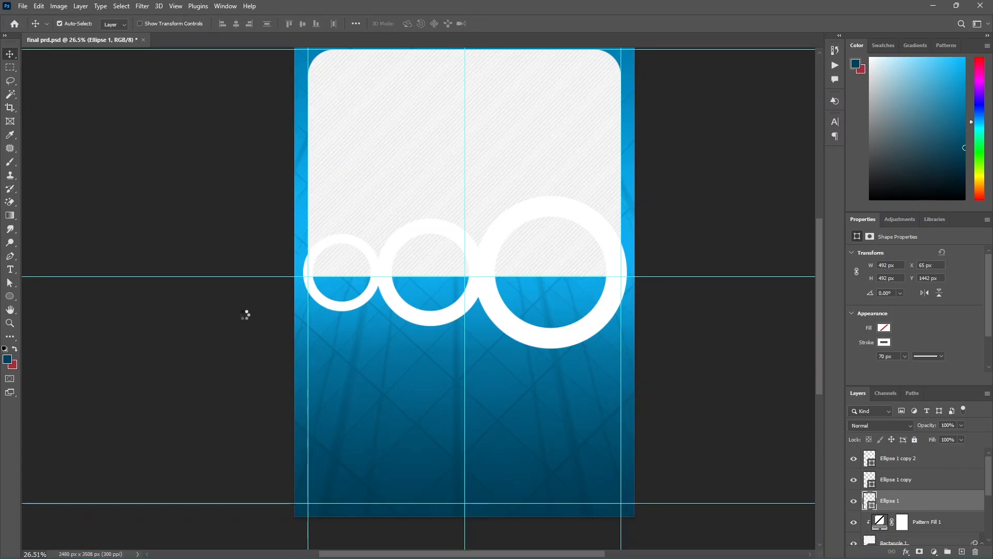
pyautogui.moveTo(439, 347); pyautogui.dragTo(345, 329)
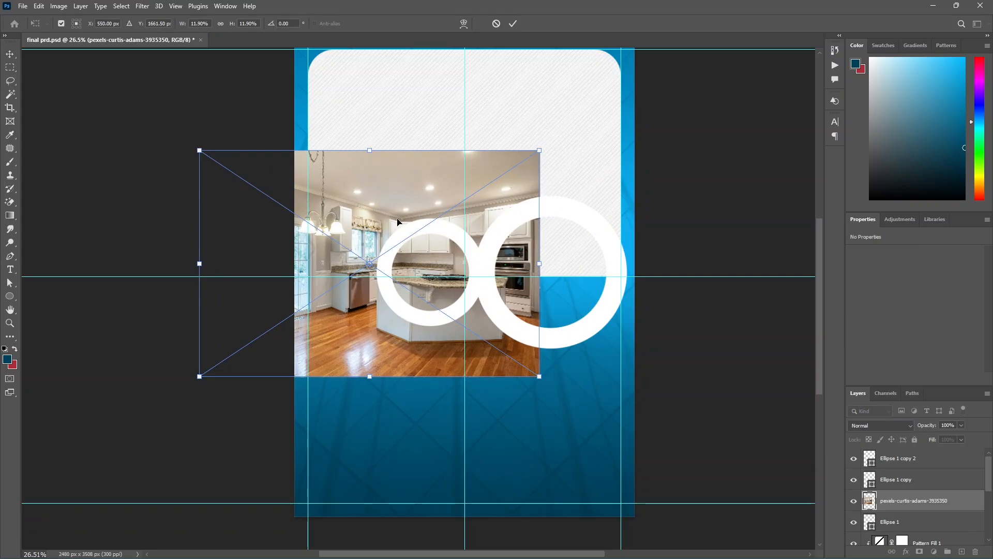
pyautogui.moveTo(372, 150); pyautogui.dragTo(384, 207)
pyautogui.press('Return')
pyautogui.moveTo(362, 238); pyautogui.dragTo(346, 247)
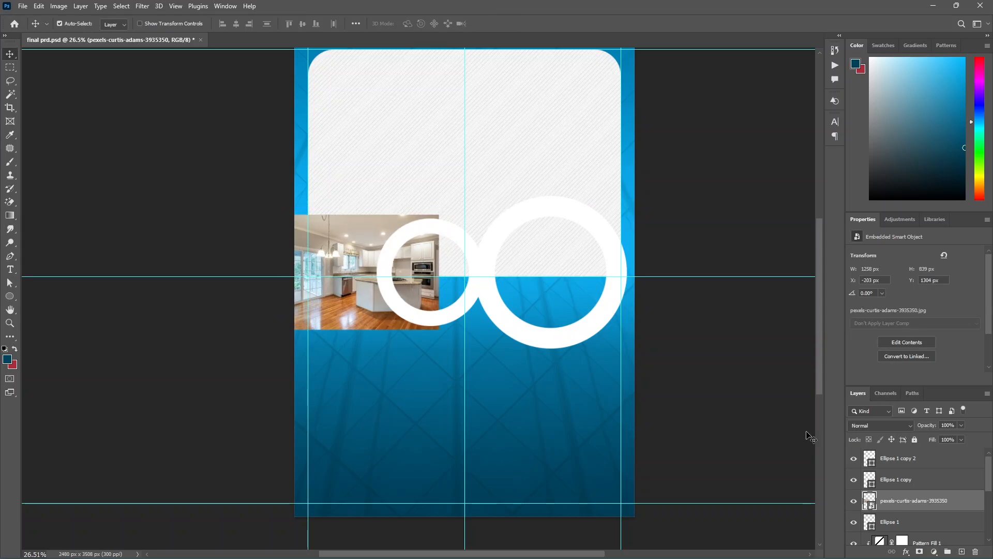
# - Clip the kitchen photo to the smallest circle and give that circle a bright blue fill
pyautogui.rightClick(903, 501)
pyautogui.click(932, 314)
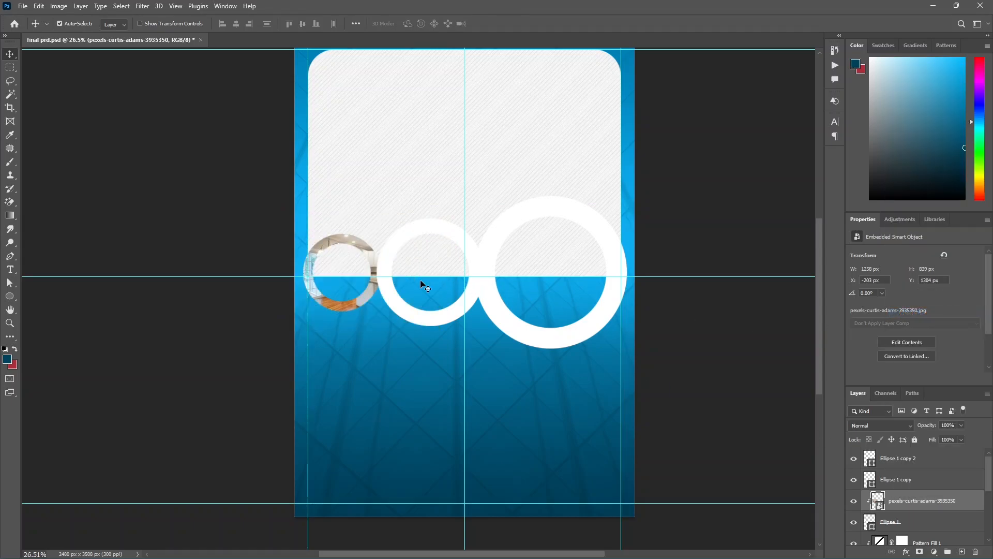
pyautogui.scroll(5, 326, 268)
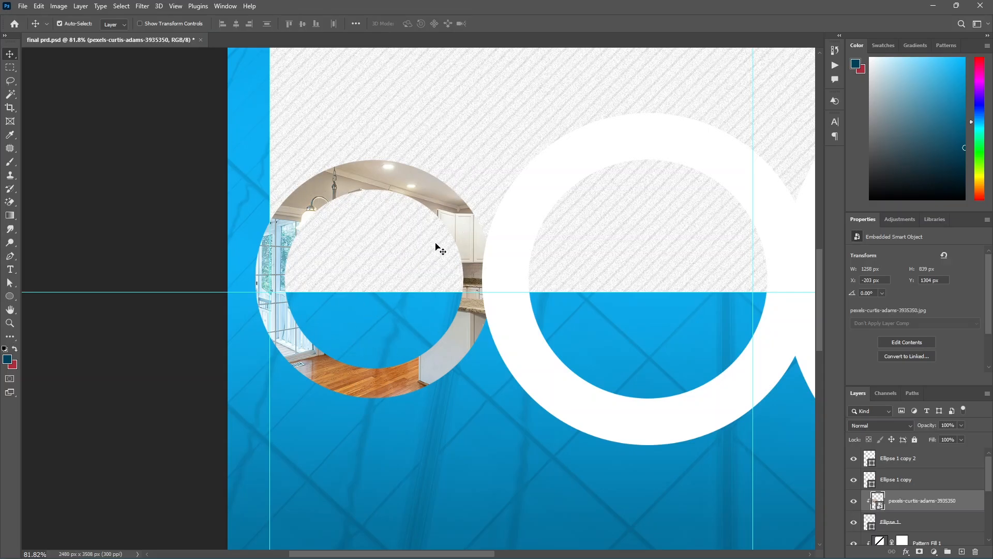
pyautogui.click(898, 524)
pyautogui.click(884, 328)
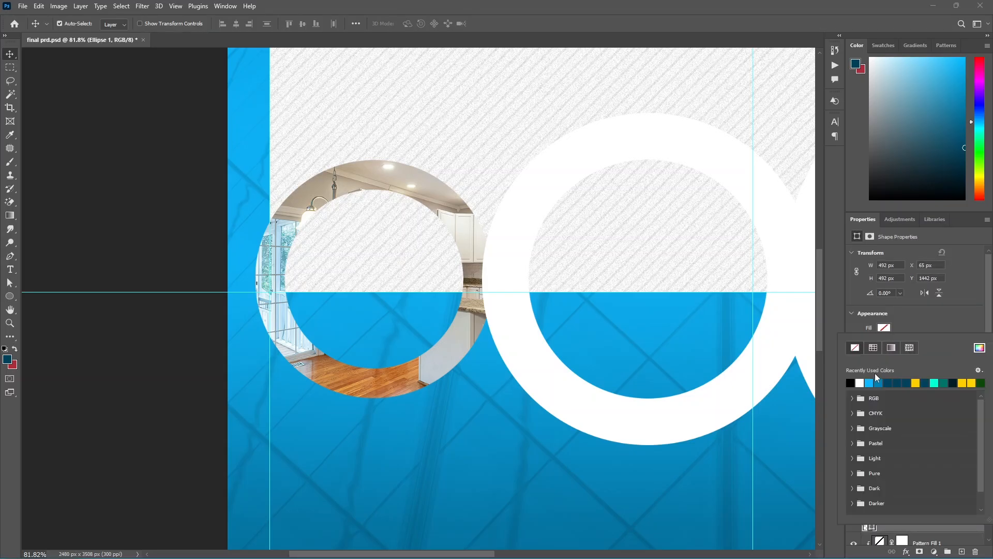
pyautogui.click(871, 383)
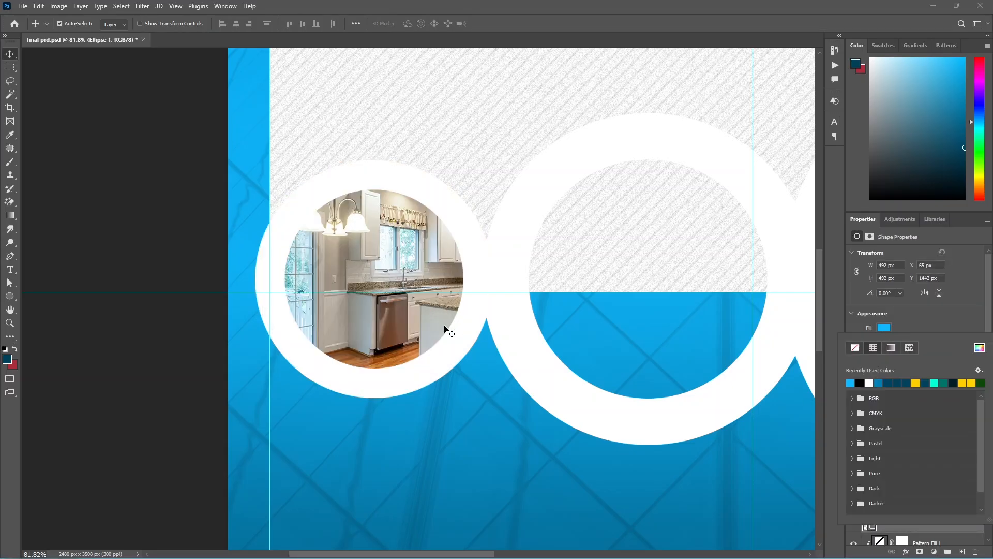
# - Scale the clipped kitchen photo down to about 664 px wide and reposition it within the smallest circle
pyautogui.scroll(3, 375, 300)
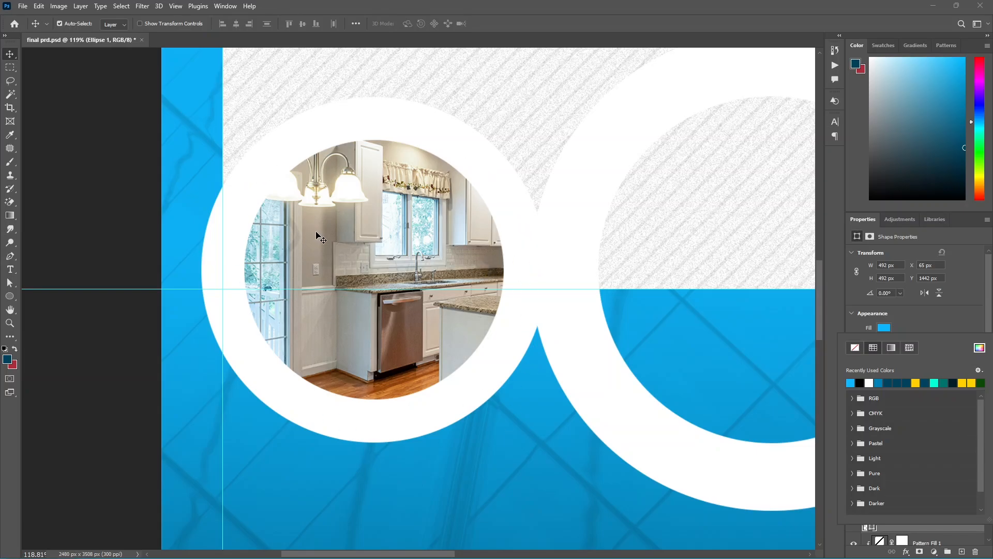
pyautogui.scroll(-2, 348, 239)
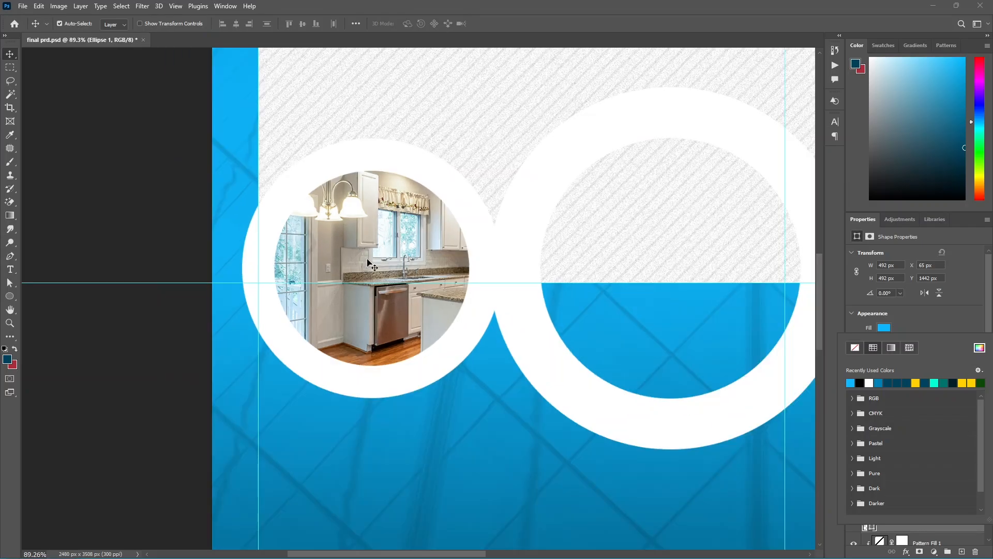
pyautogui.click(389, 226)
pyautogui.hotkey('ctrl', 't')
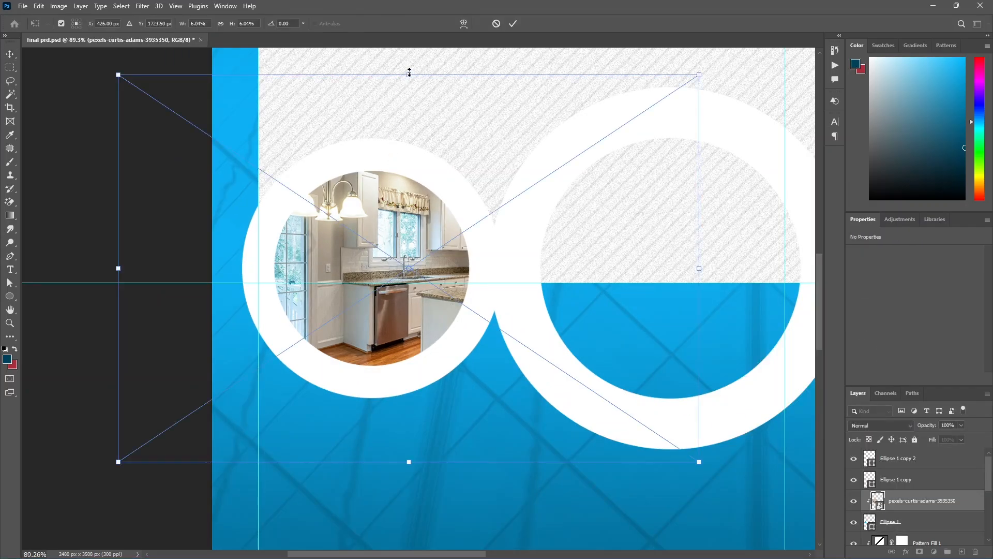
pyautogui.moveTo(409, 72); pyautogui.dragTo(409, 166)
pyautogui.moveTo(404, 283); pyautogui.dragTo(384, 283)
pyautogui.press('Return')
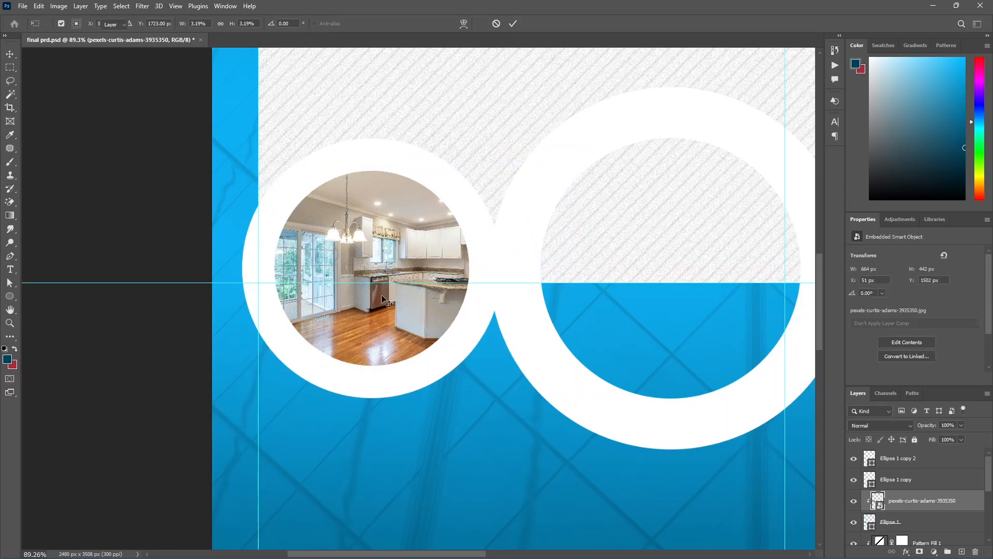
# - Fill the middle circle and the largest circle with the same bright blue
pyautogui.scroll(-3, 256, 293)
pyautogui.click(366, 330)
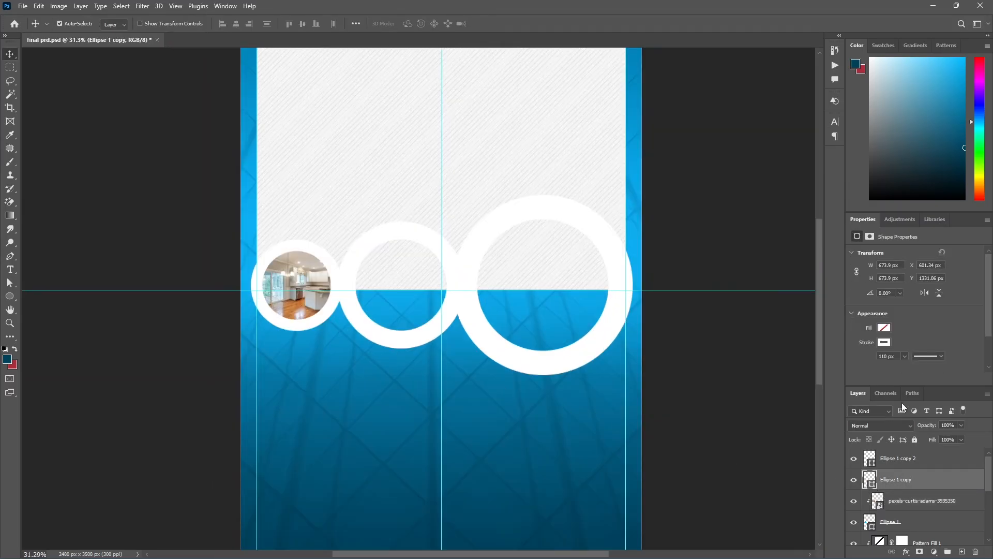
pyautogui.click(886, 327)
pyautogui.click(852, 380)
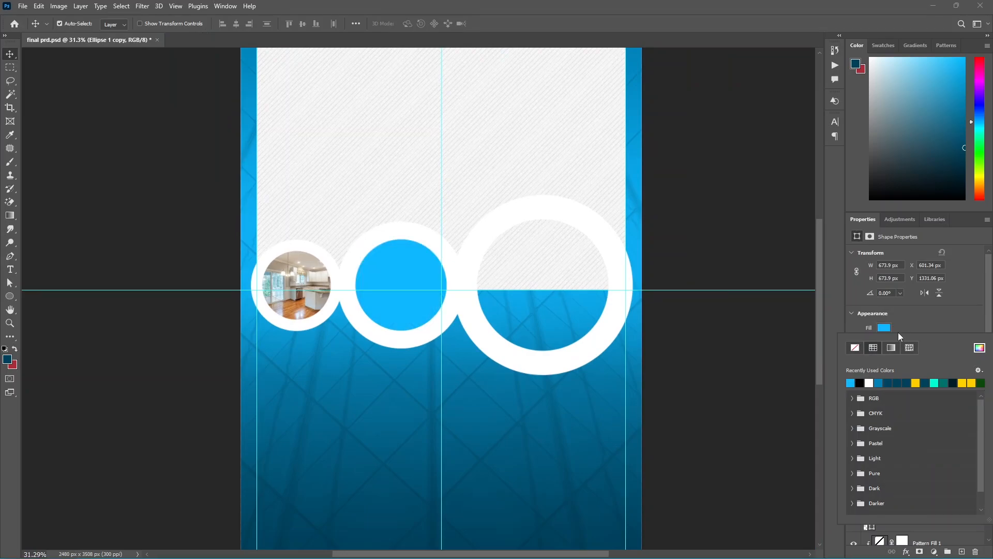
pyautogui.click(898, 332)
pyautogui.click(879, 464)
# - Place the wood-floored interior photo (pexels 3935316) from the project folder and clip it inside the middle circle
pyautogui.click(304, 547)
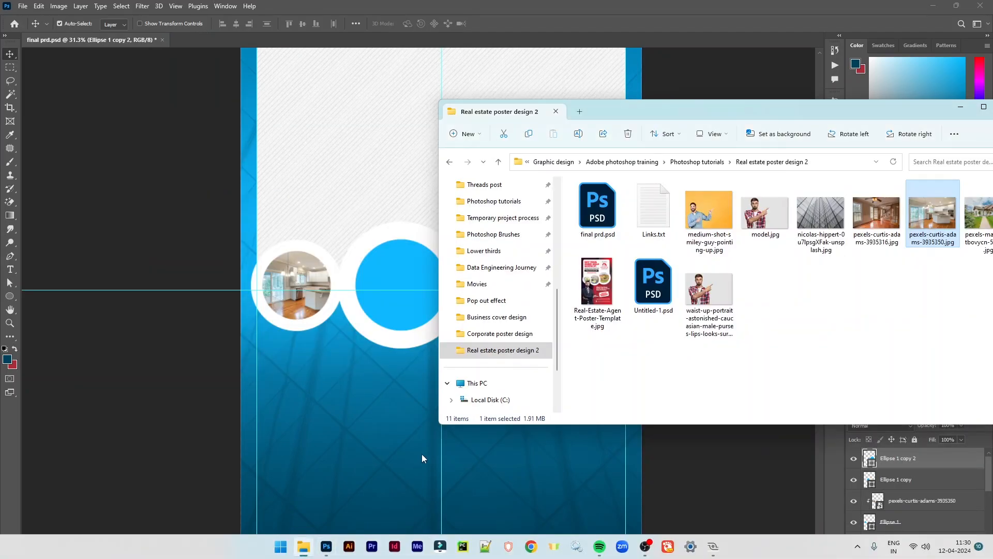
pyautogui.moveTo(878, 217); pyautogui.dragTo(896, 471)
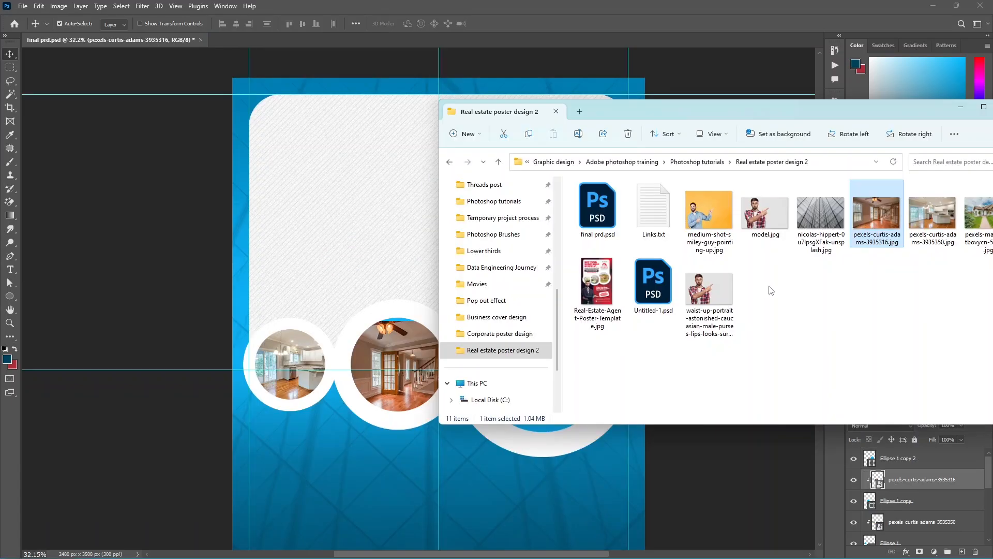
# - Place the house exterior photo (pexels 5997993), scale it to about 1445 px wide, clip it to the largest circle and adjust its position
pyautogui.click(975, 222)
pyautogui.moveTo(975, 222); pyautogui.dragTo(487, 396)
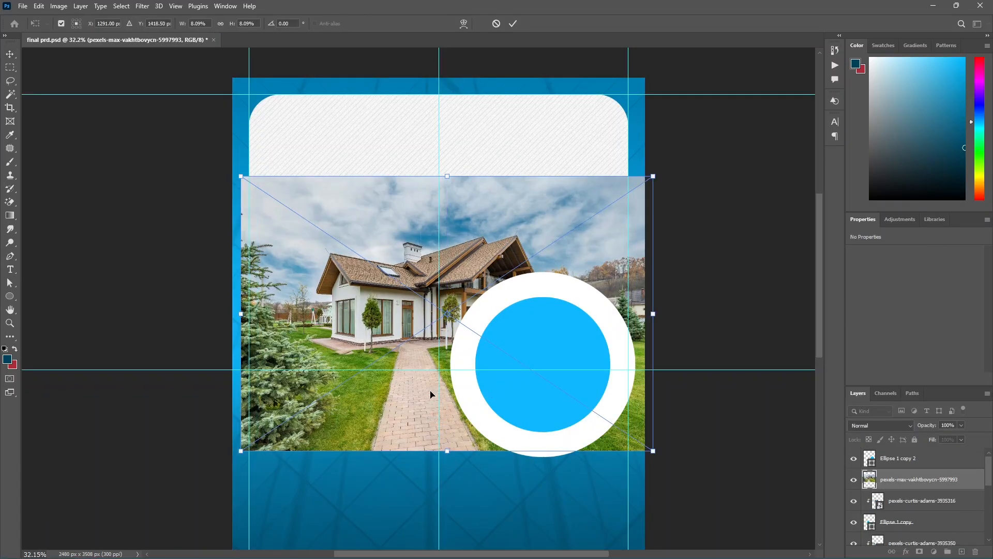
pyautogui.moveTo(557, 198); pyautogui.dragTo(557, 259)
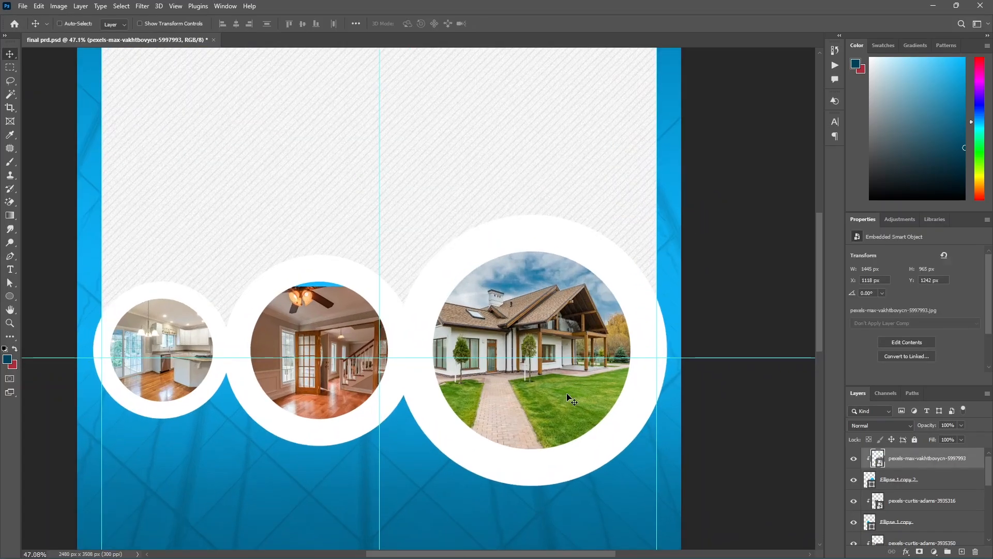
pyautogui.moveTo(501, 386); pyautogui.dragTo(514, 390)
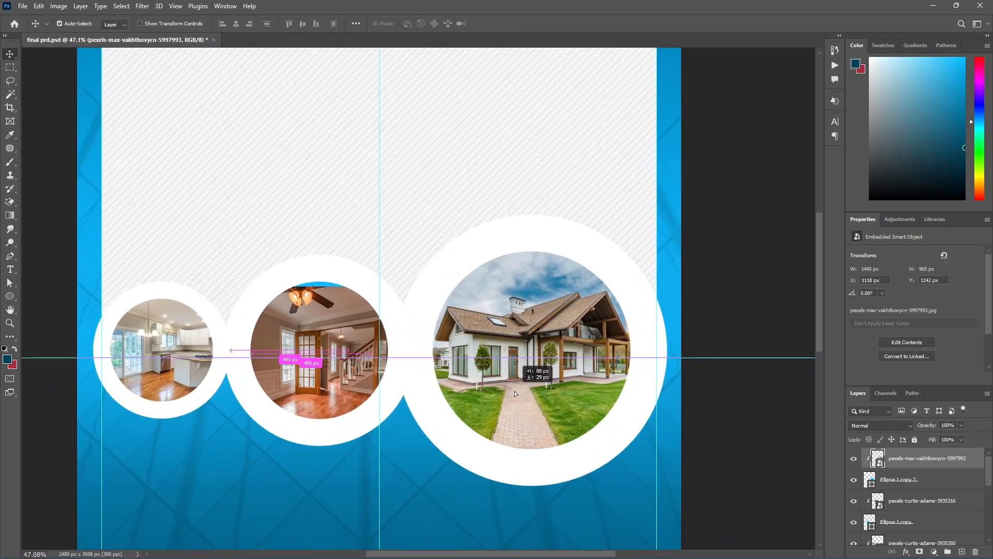
# - Scale the house exterior photo down to about 1254 px wide and reposition it so it fills the largest circle
pyautogui.hotkey('ctrl', 't')
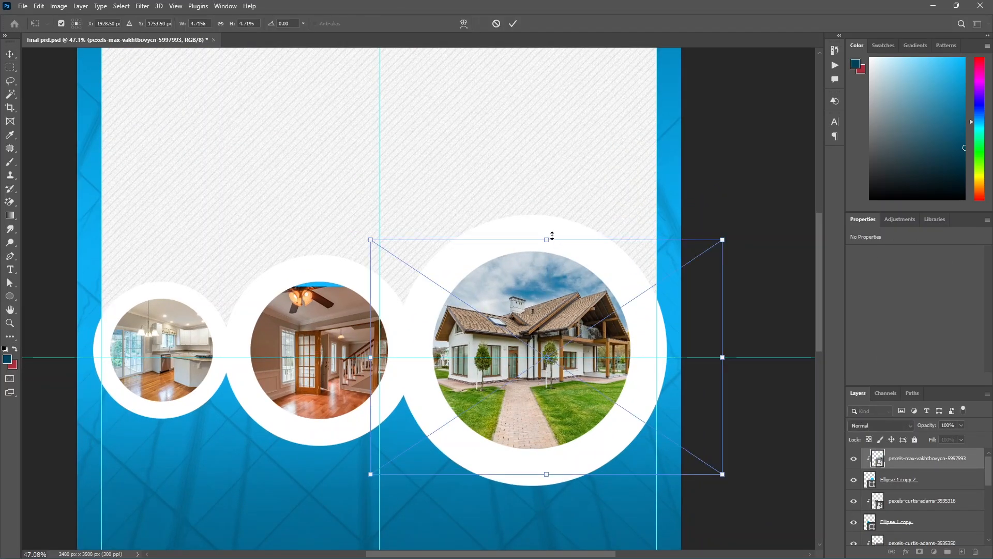
pyautogui.moveTo(547, 239); pyautogui.dragTo(546, 247)
pyautogui.moveTo(547, 466); pyautogui.dragTo(547, 456)
pyautogui.scroll(1, 530, 256)
pyautogui.scroll(1, 528, 256)
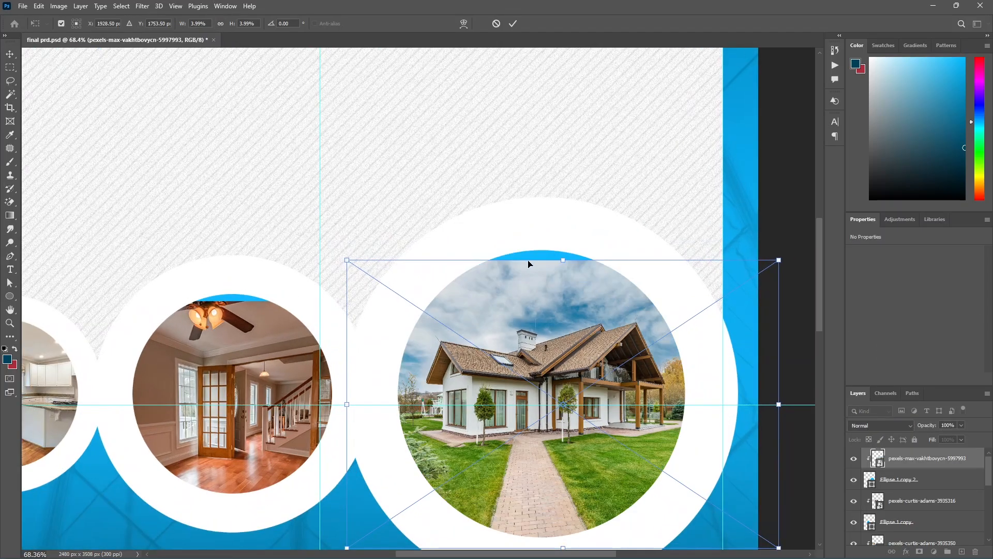
pyautogui.scroll(-1, 568, 289)
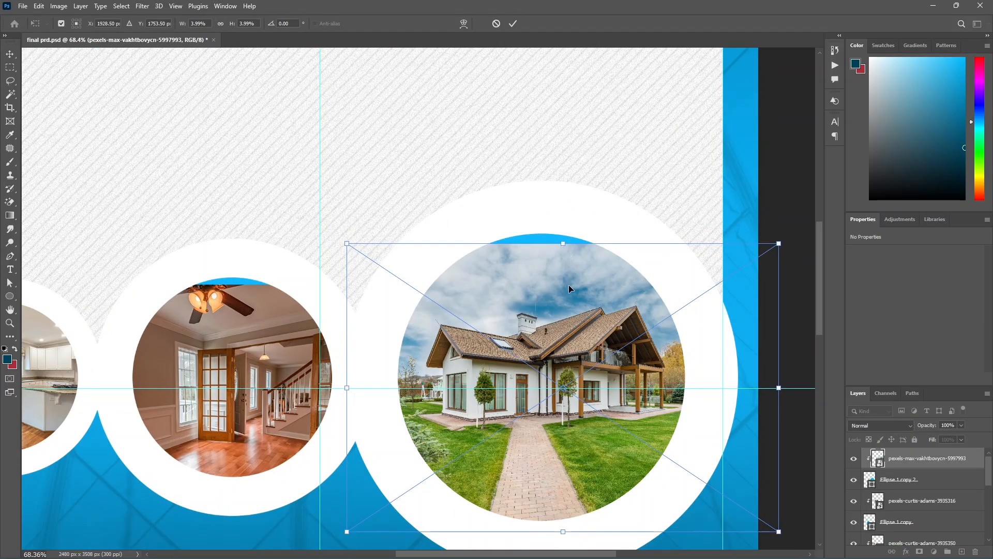
pyautogui.moveTo(569, 290); pyautogui.dragTo(566, 279)
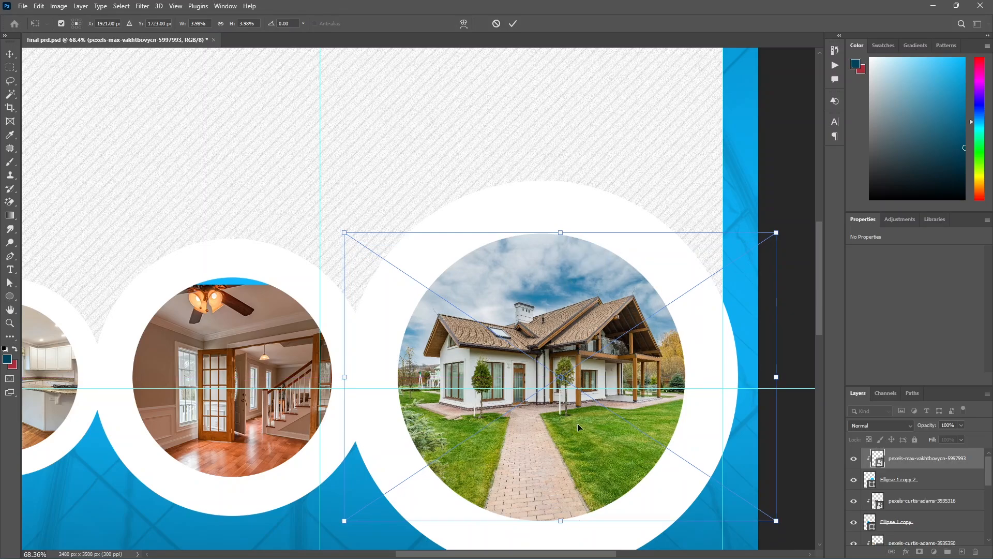
pyautogui.press('Return')
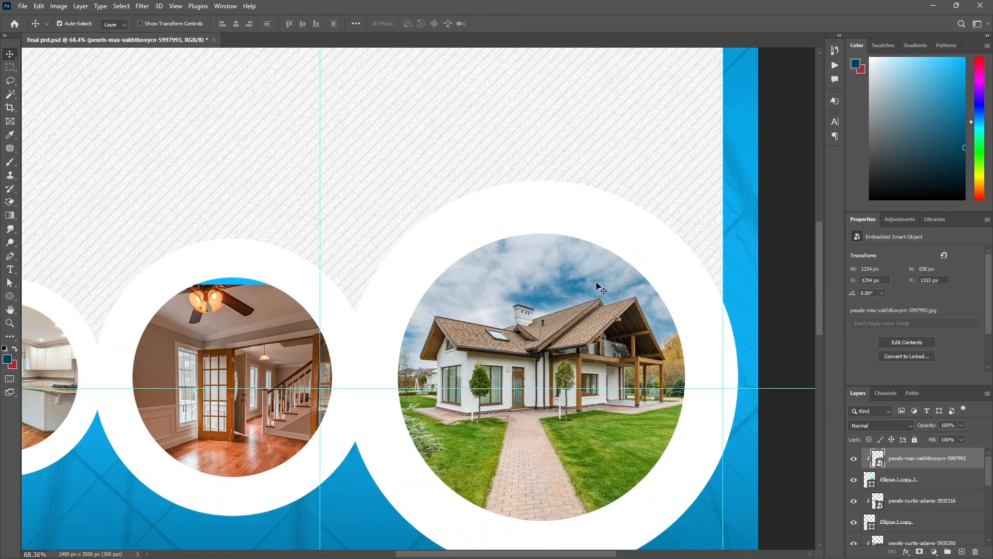
pyautogui.hotkey('ctrl', '0')
pyautogui.click(656, 360)
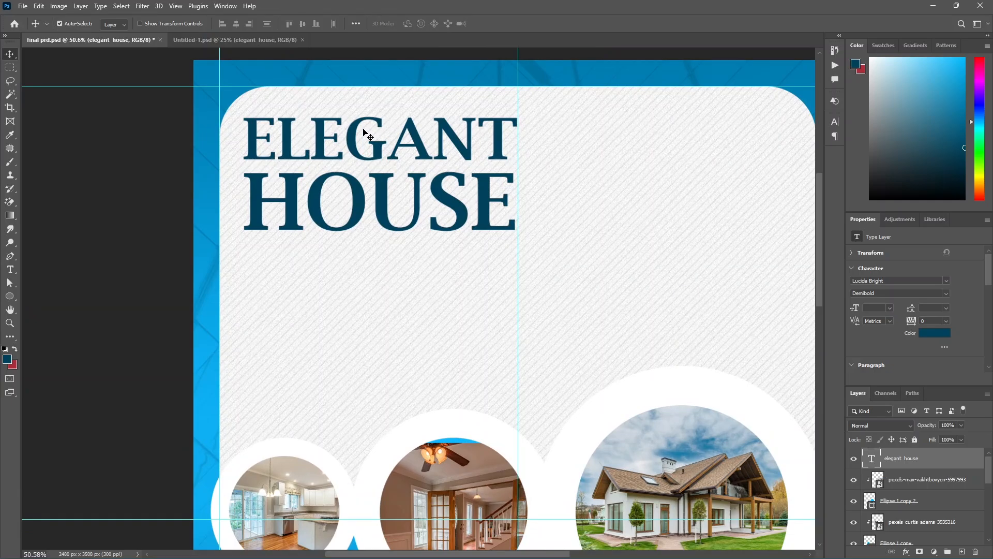
# - Nudge the ELEGANT HOUSE title slightly down and preview serif and sans serif fonts for it, keeping Lucida Bright
pyautogui.moveTo(315, 144); pyautogui.dragTo(317, 150)
pyautogui.doubleClick(277, 143)
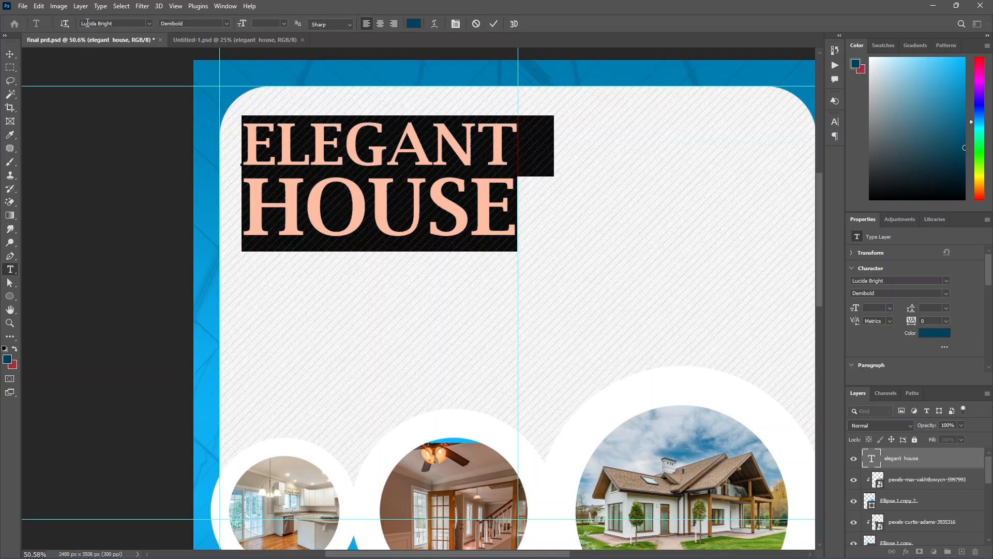
pyautogui.click(228, 24)
pyautogui.click(228, 23)
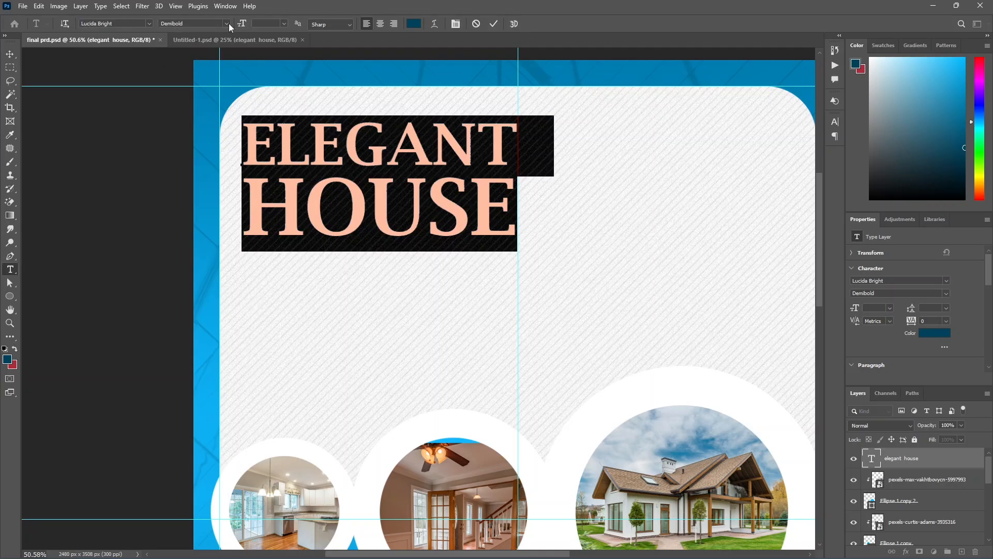
pyautogui.click(148, 23)
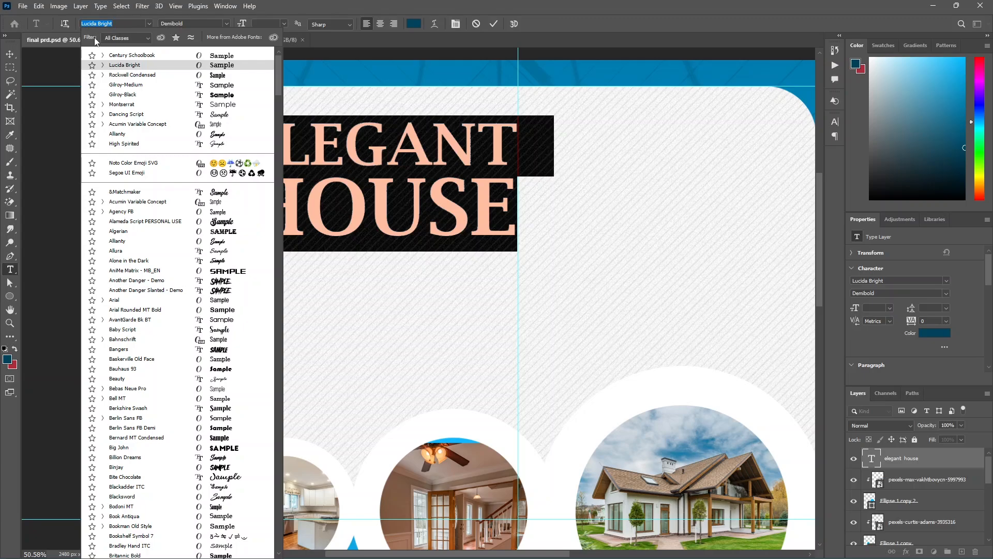
pyautogui.click(127, 39)
pyautogui.click(111, 66)
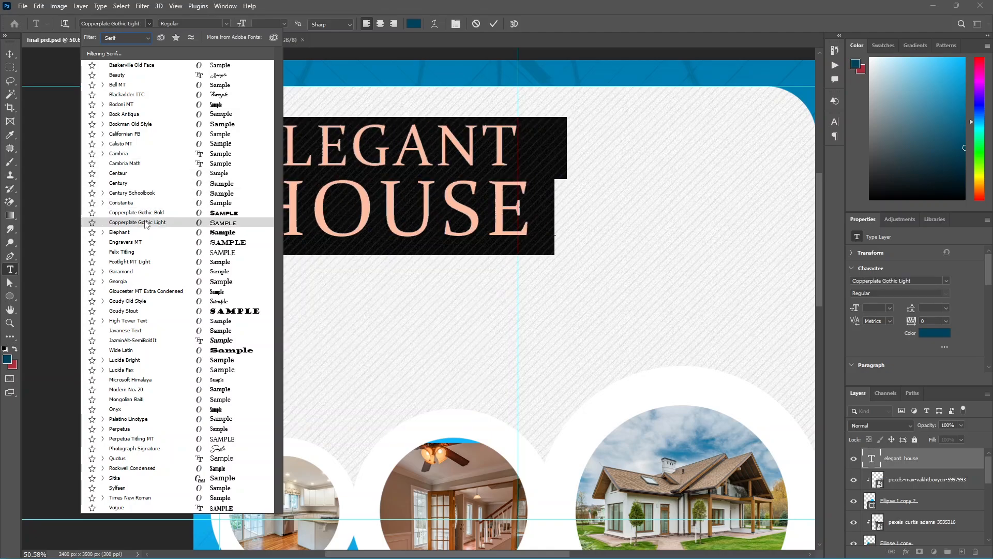
pyautogui.click(127, 38)
pyautogui.click(116, 83)
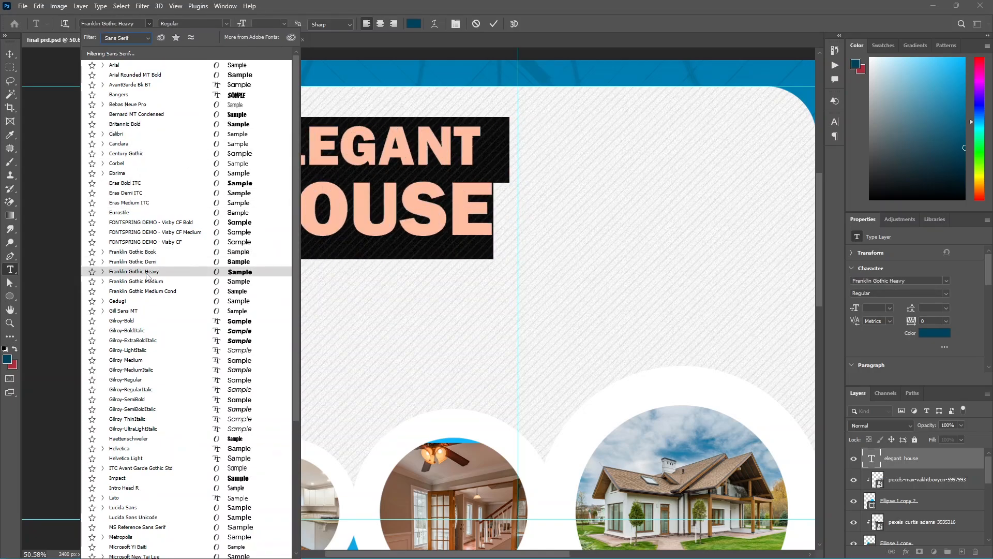
pyautogui.click(314, 176)
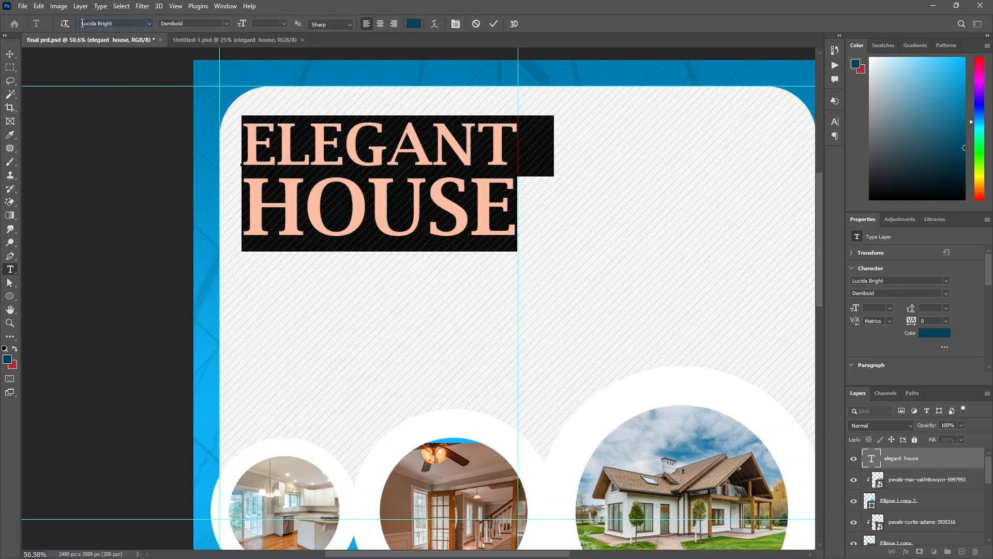
# - Check the font sizes of the ELEGANT and HOUSE lines in the title
pyautogui.click(300, 149)
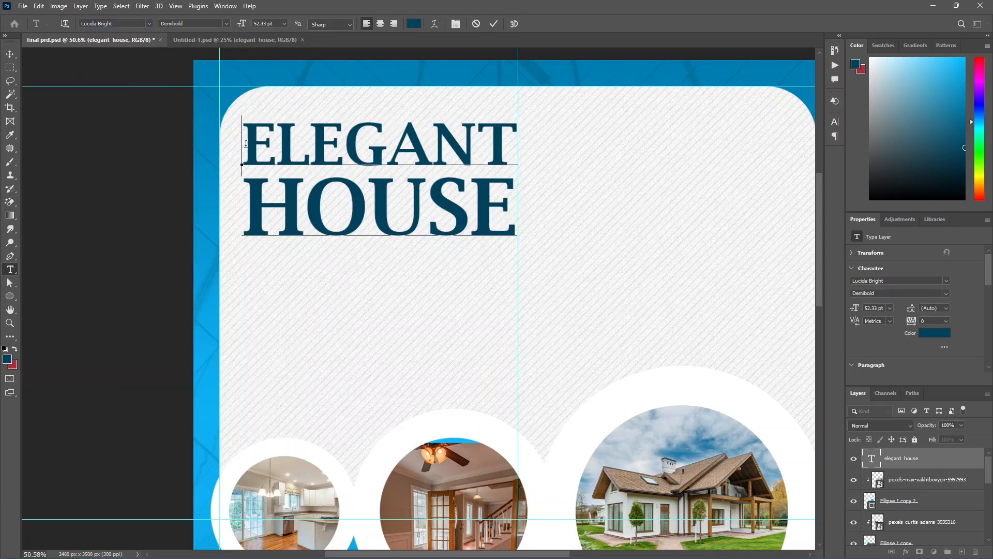
pyautogui.moveTo(246, 145); pyautogui.dragTo(516, 150)
pyautogui.moveTo(268, 200); pyautogui.dragTo(514, 221)
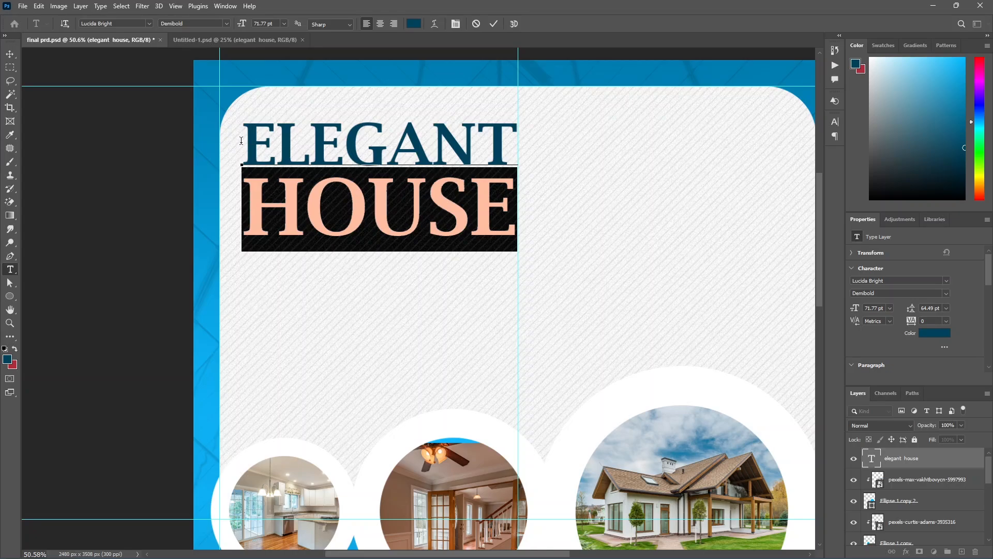
pyautogui.moveTo(241, 141); pyautogui.dragTo(504, 147)
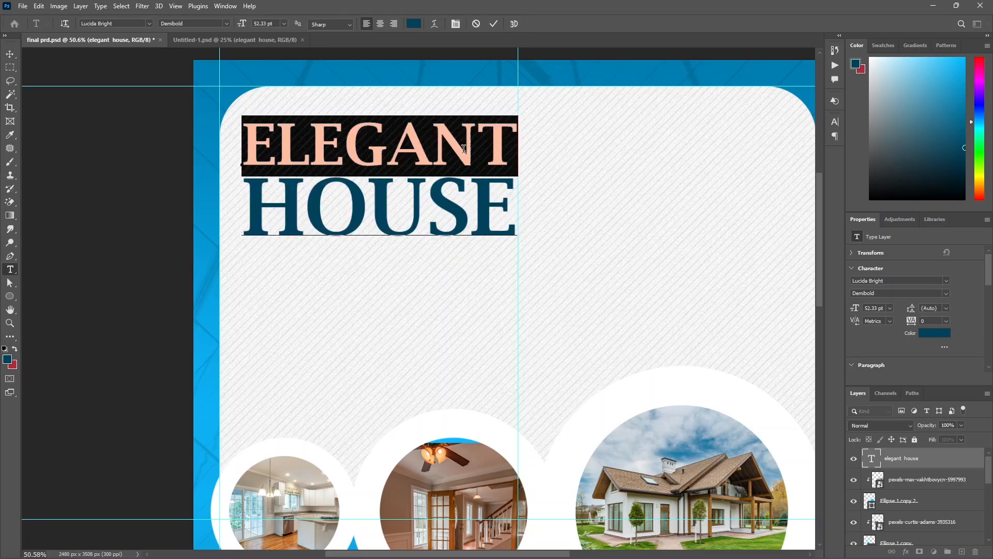
pyautogui.click(11, 53)
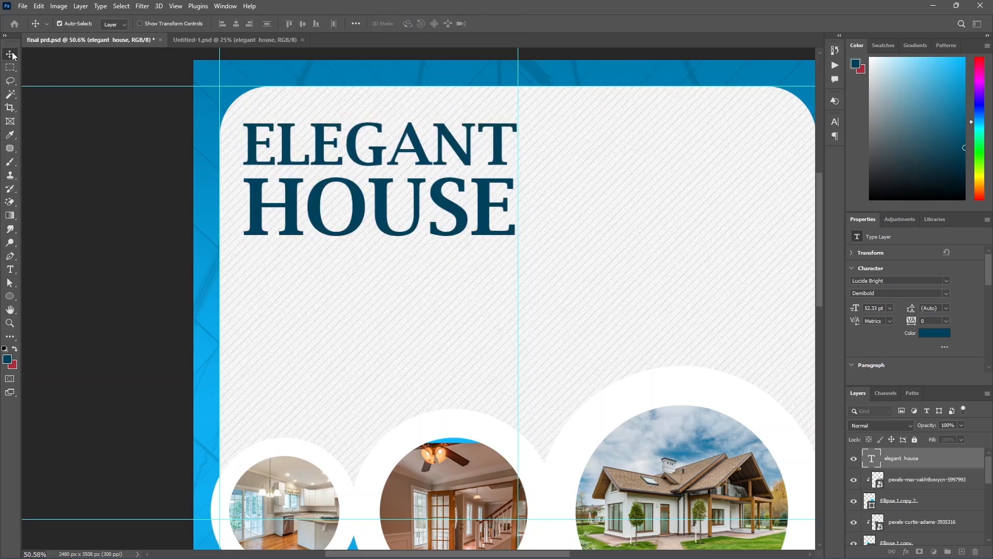
# - Draw a rectangle about 1020 × 416 px beside the ELEGANT HOUSE title and round all its corners
pyautogui.scroll(-1, 310, 181)
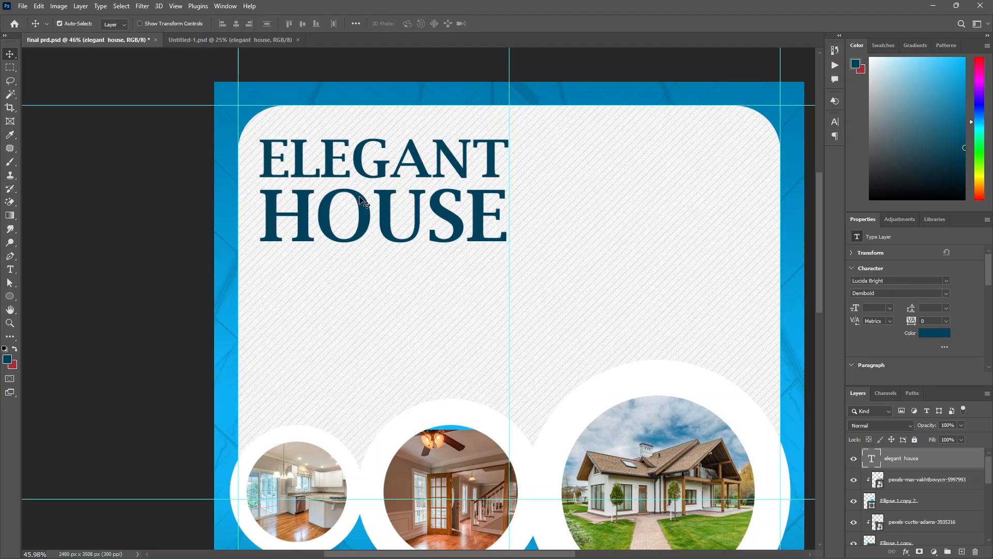
pyautogui.scroll(-1, 419, 298)
pyautogui.click(10, 298)
pyautogui.rightClick(9, 298)
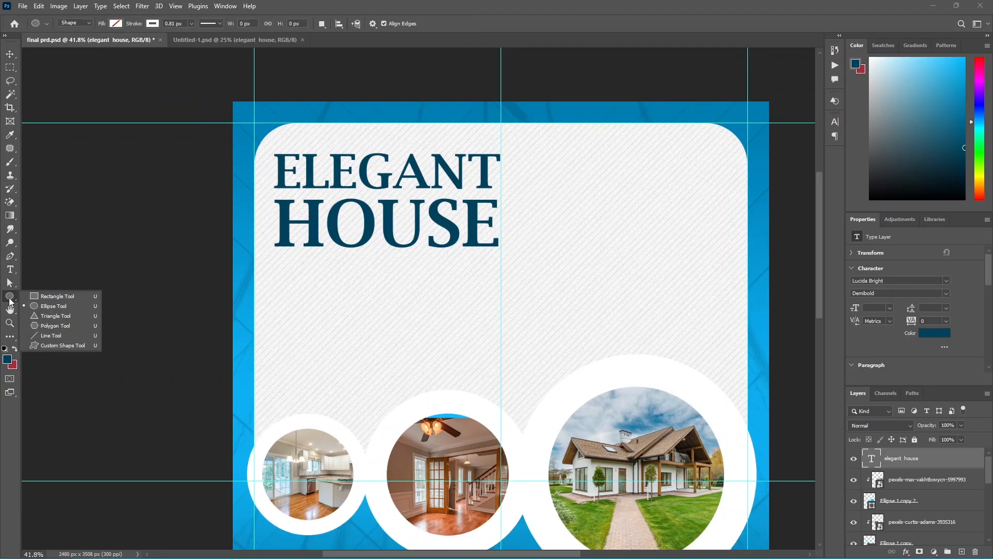
pyautogui.click(82, 291)
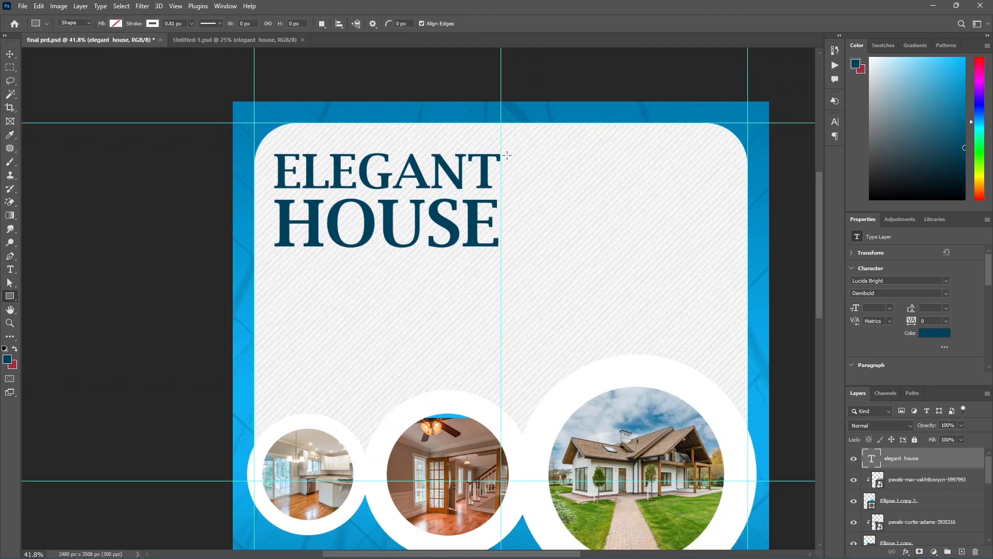
pyautogui.moveTo(507, 156); pyautogui.dragTo(728, 245)
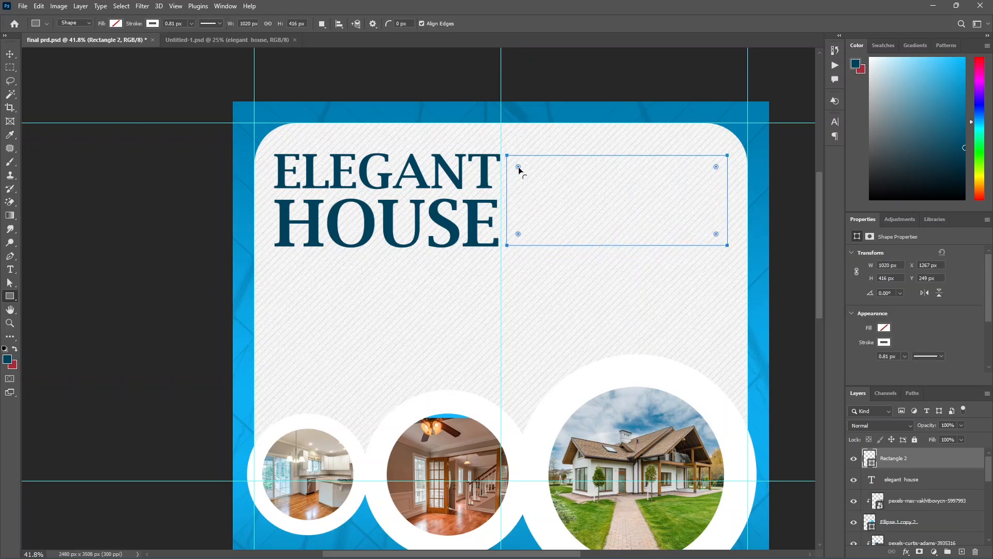
pyautogui.moveTo(519, 166); pyautogui.dragTo(528, 175)
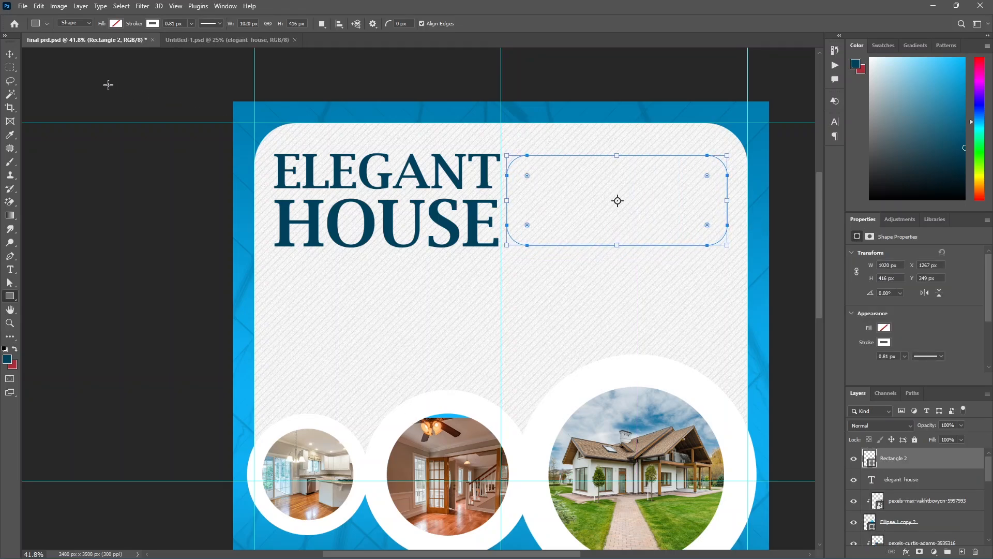
pyautogui.click(10, 54)
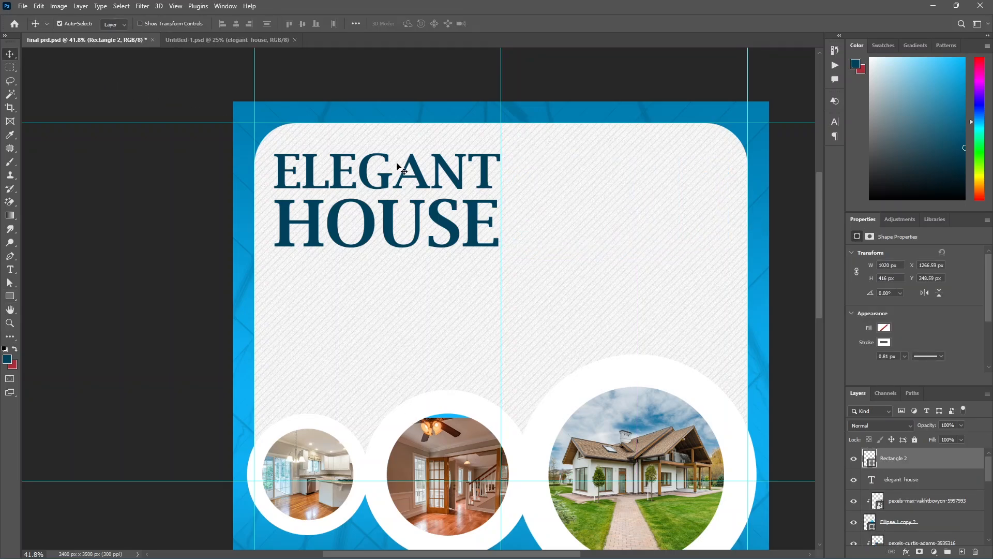
# - Remove the rounded rectangle's stroke and fill it with the title's dark blue
pyautogui.click(885, 342)
pyautogui.click(884, 328)
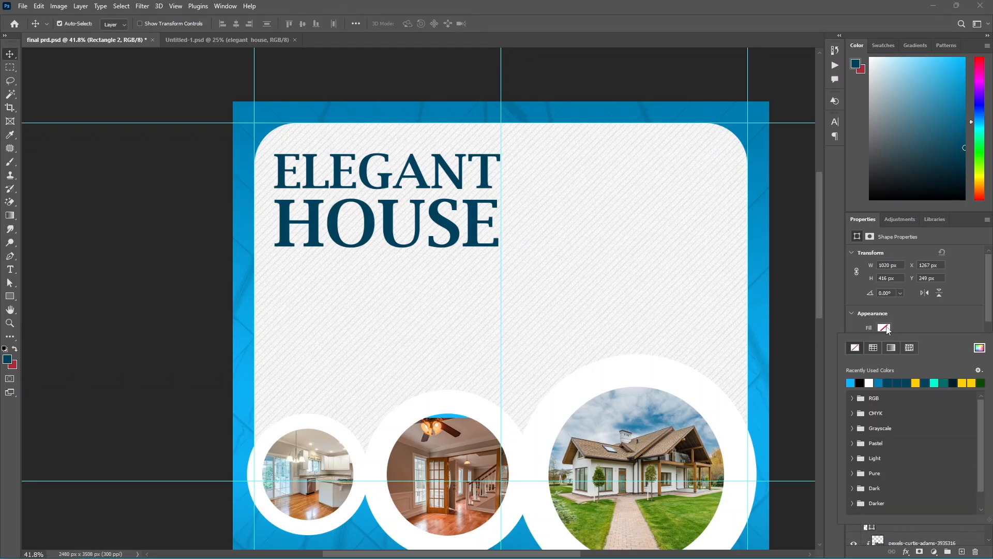
pyautogui.click(891, 382)
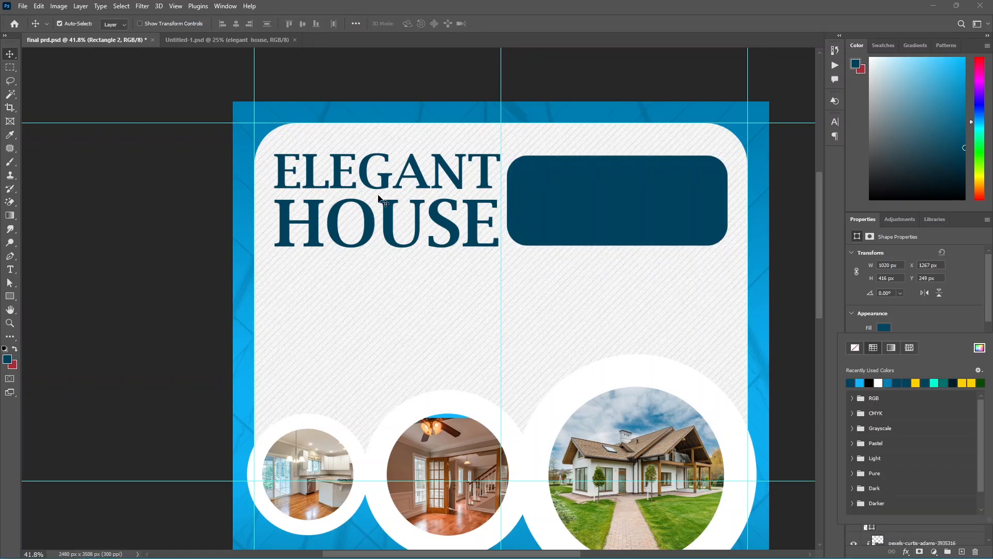
pyautogui.click(593, 192)
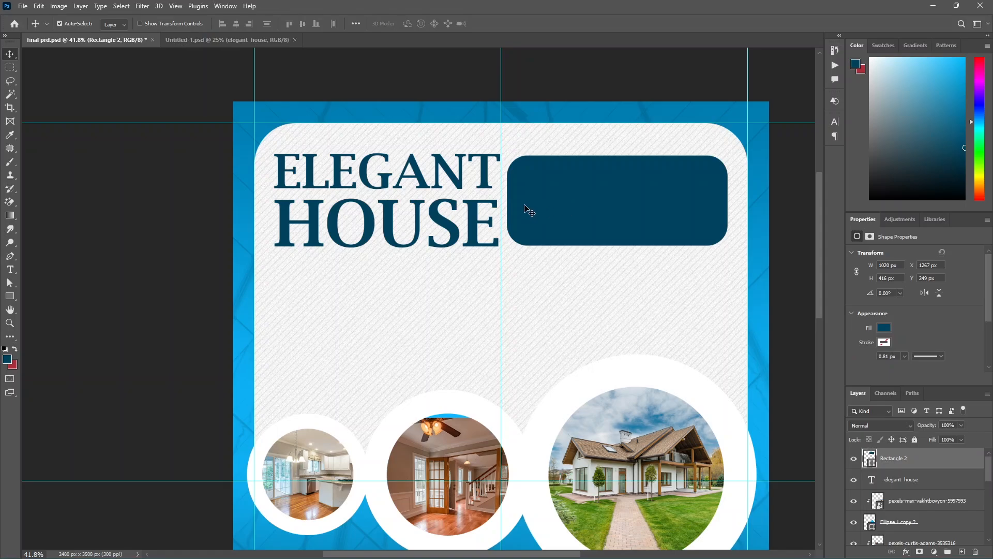
# - Duplicate the ELEGANT HOUSE title, replace the copy's text with SALE and move it onto the dark blue rectangle
pyautogui.click(371, 224)
pyautogui.keyDown('alt'); pyautogui.moveTo(370, 224); pyautogui.dragTo(403, 303); pyautogui.keyUp('alt')
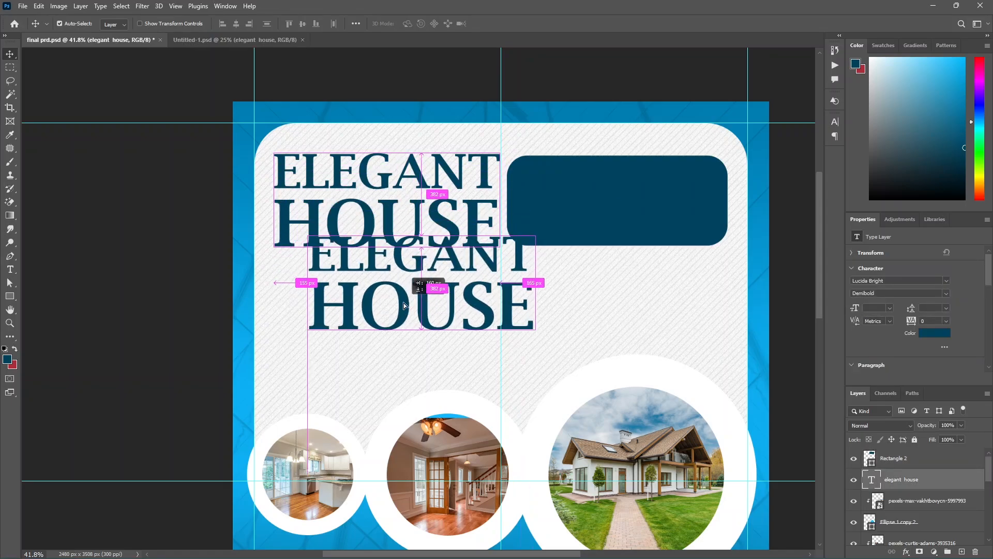
pyautogui.doubleClick(404, 302)
pyautogui.hotkey('ctrl', 'a')
pyautogui.write('SALE')
pyautogui.hotkey('ctrl', 'Return')
pyautogui.press('v')
pyautogui.moveTo(353, 266); pyautogui.dragTo(559, 224)
# - Set the SALE text colour to white and bring its layer above the rounded rectangle
pyautogui.doubleClick(871, 479)
pyautogui.moveTo(882, 97); pyautogui.dragTo(871, 58)
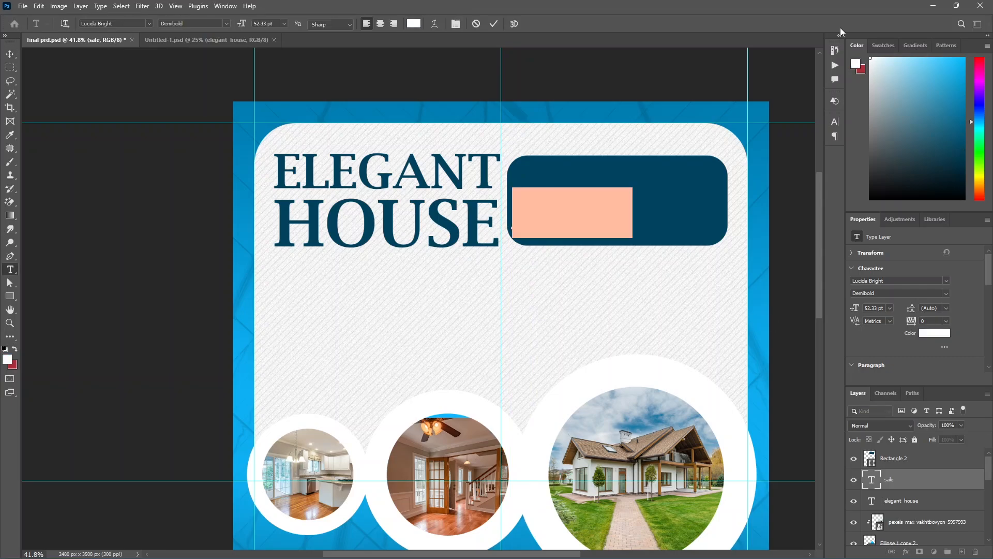
pyautogui.click(12, 54)
pyautogui.hotkey('ctrl', ']')
# - Enlarge the SALE text to about 90.59 pt and position it within the dark blue rectangle
pyautogui.hotkey('ctrl', 't')
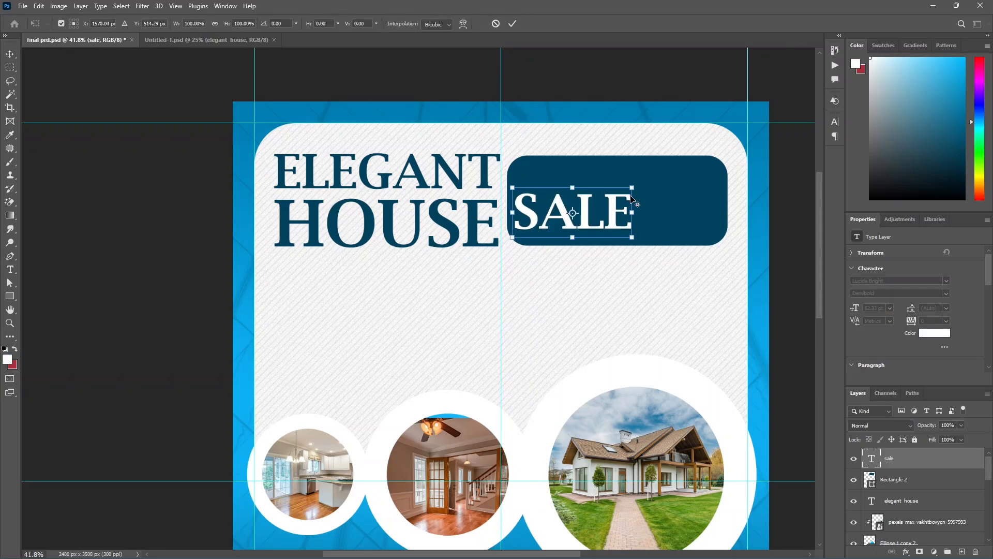
pyautogui.scroll(3, 631, 200)
pyautogui.moveTo(636, 179); pyautogui.dragTo(778, 135)
pyautogui.moveTo(674, 212); pyautogui.dragTo(675, 237)
pyautogui.press('Return')
# - Stretch the SALE text vertically to about 112% so its letters fill the rectangle's height
pyautogui.scroll(2, 658, 223)
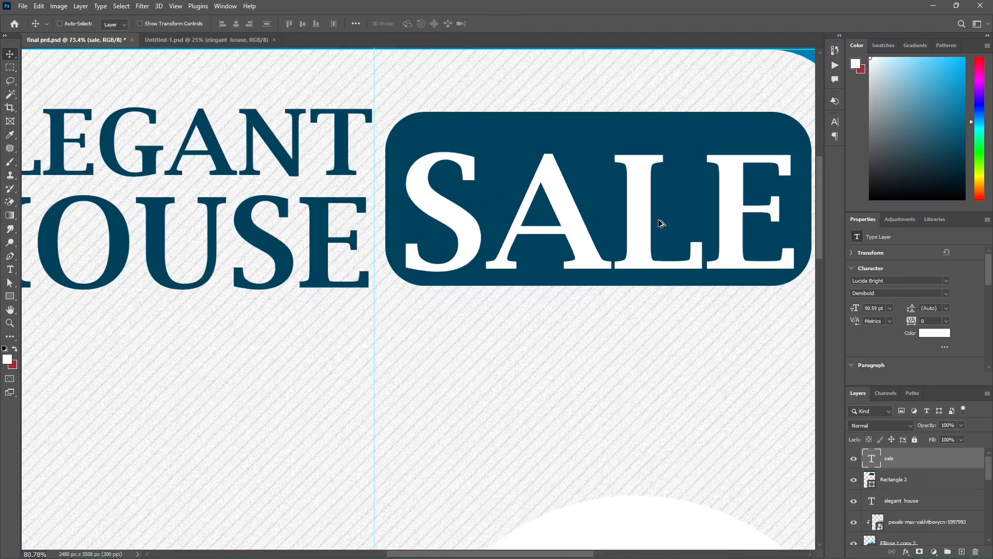
pyautogui.scroll(-2, 661, 223)
pyautogui.scroll(1, 598, 215)
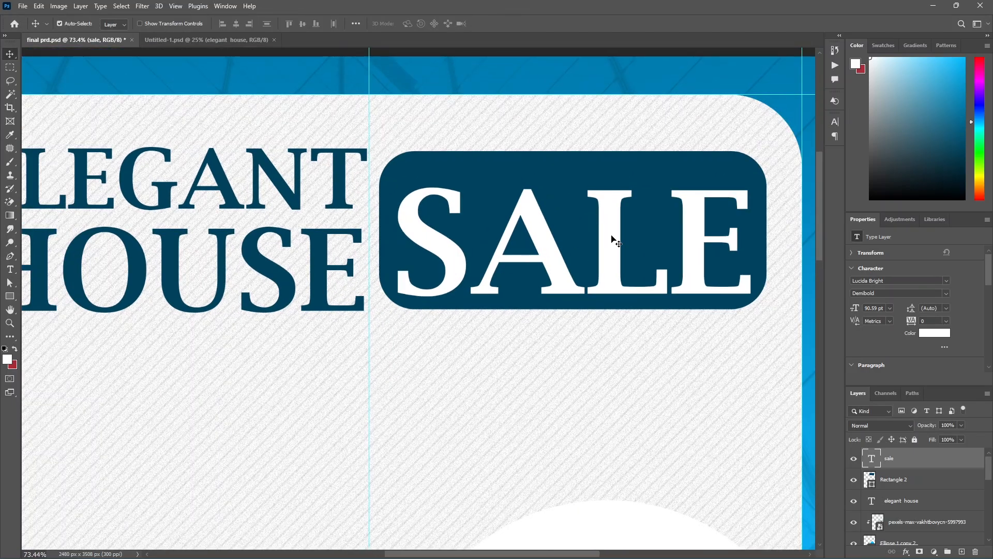
pyautogui.hotkey('ctrl', 't')
pyautogui.moveTo(574, 169); pyautogui.dragTo(577, 153)
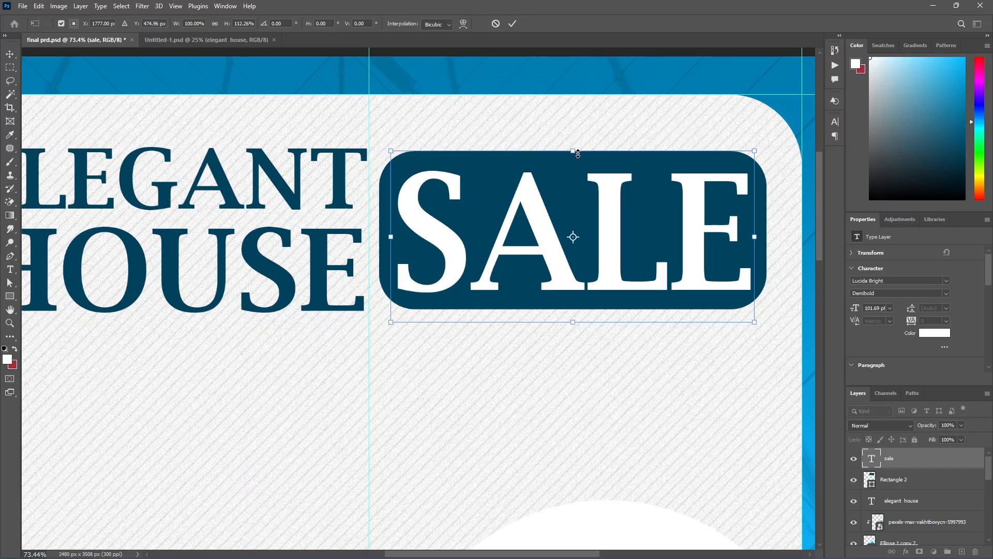
pyautogui.press('Return')
pyautogui.scroll(-3, 669, 269)
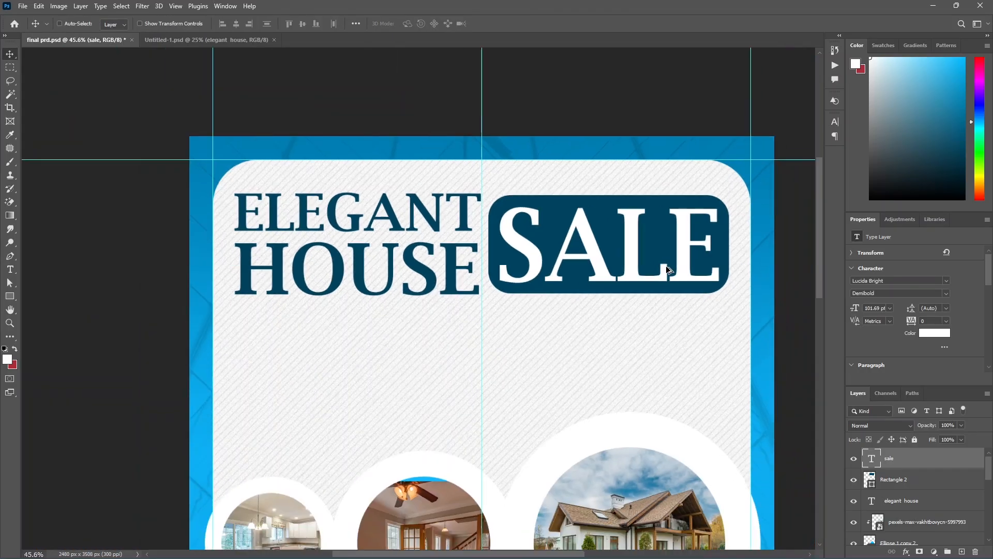
pyautogui.scroll(-2, 509, 258)
pyautogui.scroll(3, 626, 247)
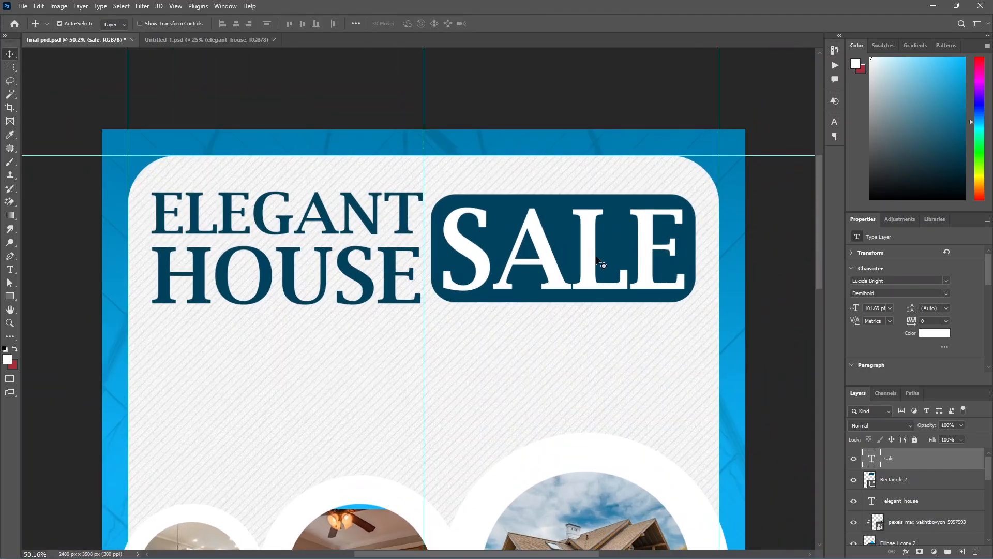
pyautogui.scroll(1, 555, 257)
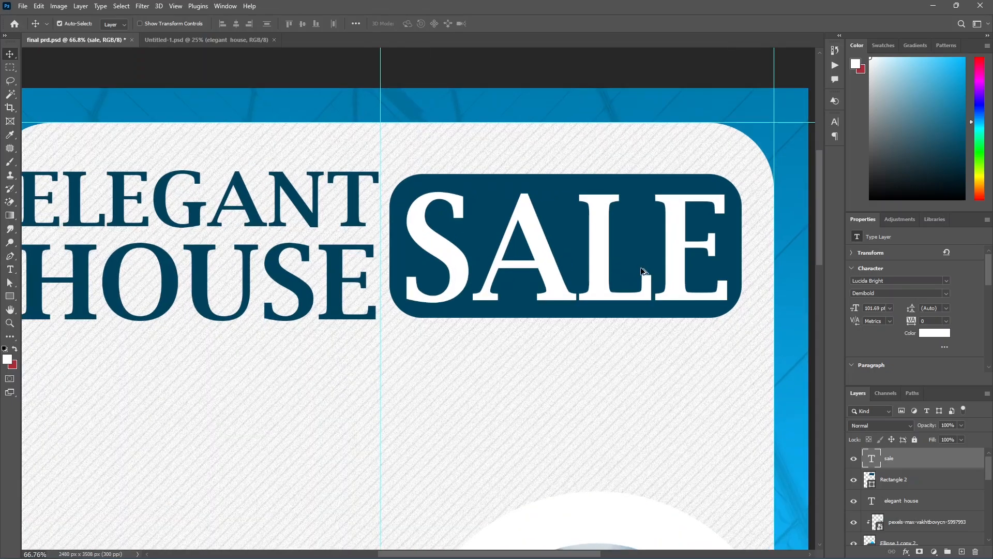
pyautogui.scroll(-1, 643, 272)
pyautogui.scroll(1, 572, 244)
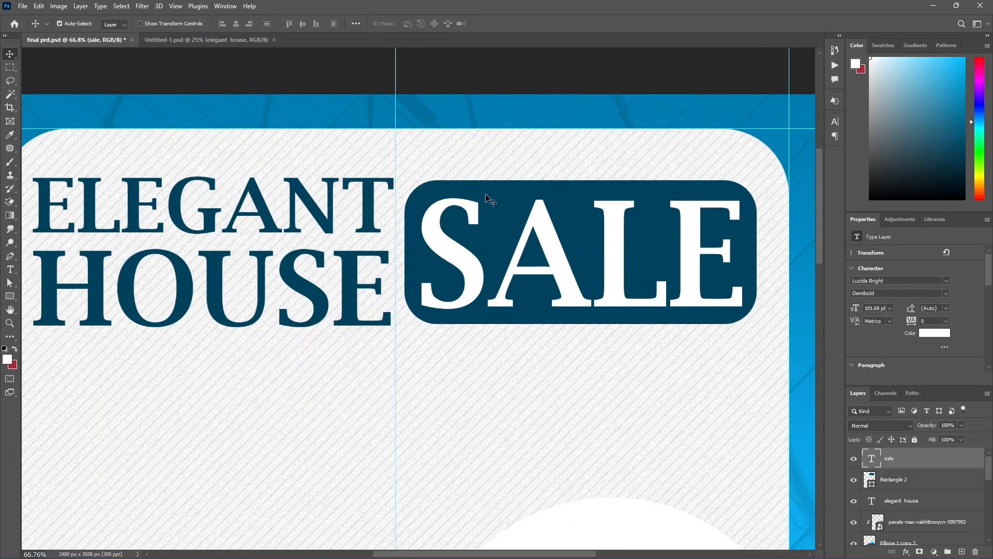
# - Duplicate the dark blue rounded rectangle behind SALE and shrink the copy to about 309 × 126 px above the original
pyautogui.keyDown('alt'); pyautogui.moveTo(491, 203); pyautogui.dragTo(515, 100); pyautogui.keyUp('alt')
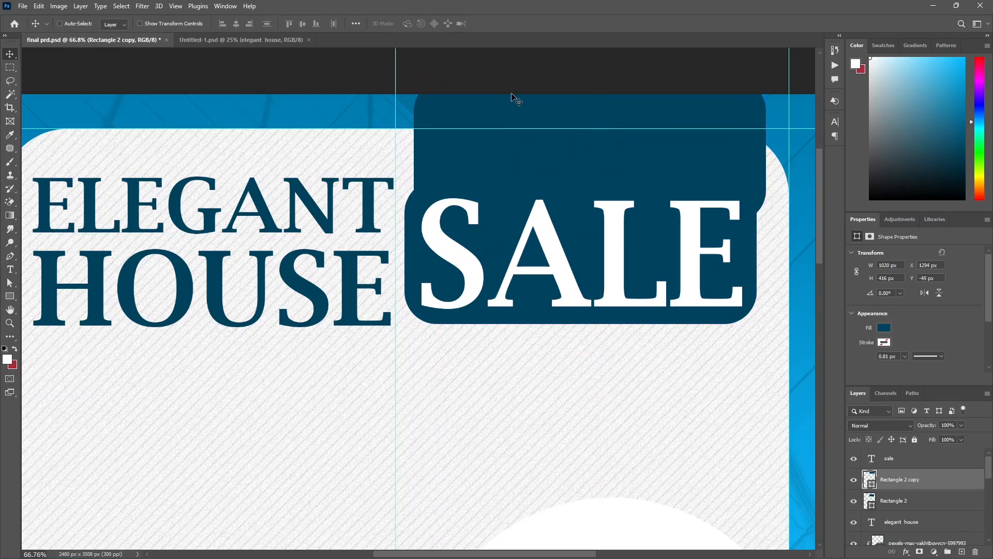
pyautogui.hotkey('ctrl', 't')
pyautogui.moveTo(589, 79); pyautogui.dragTo(590, 83)
pyautogui.moveTo(594, 116); pyautogui.dragTo(594, 128)
pyautogui.scroll(3, 594, 121)
pyautogui.press('Return')
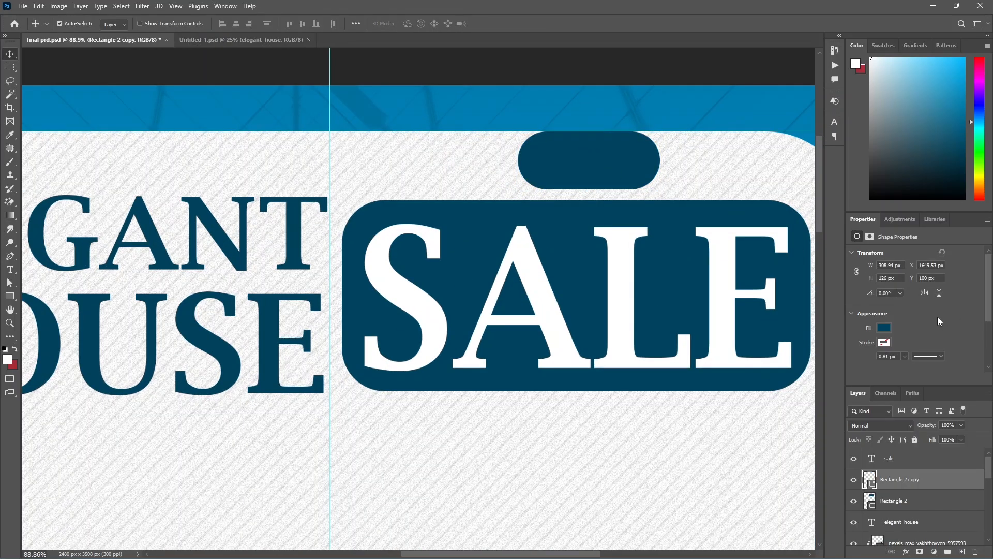
# - Set the small rectangle's corner radii to 47 px and move it so it overlaps the upper edge of the SALE rectangle
pyautogui.scroll(-3, 937, 316)
pyautogui.moveTo(872, 306); pyautogui.dragTo(864, 306)
pyautogui.click(856, 312)
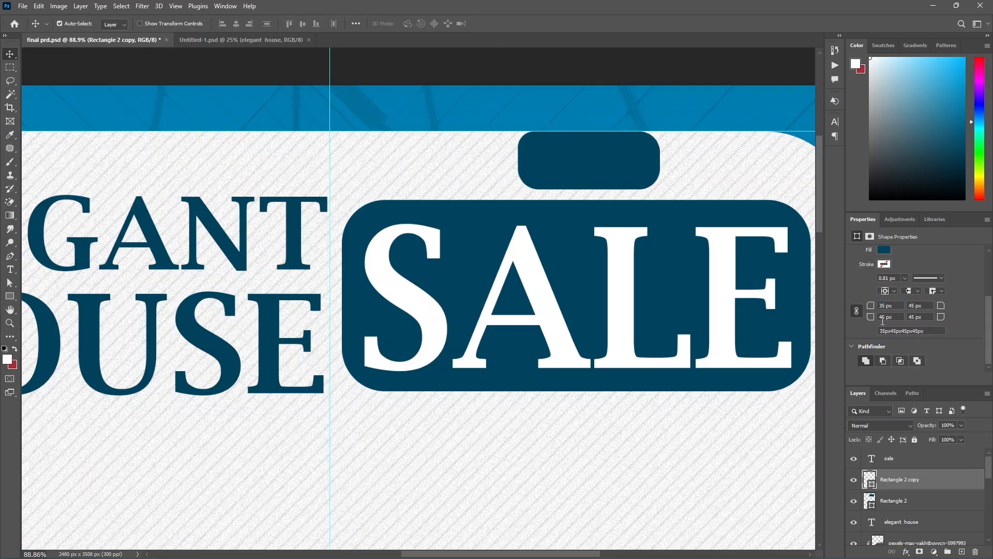
pyautogui.moveTo(870, 317); pyautogui.dragTo(871, 317)
pyautogui.moveTo(607, 174); pyautogui.dragTo(590, 197)
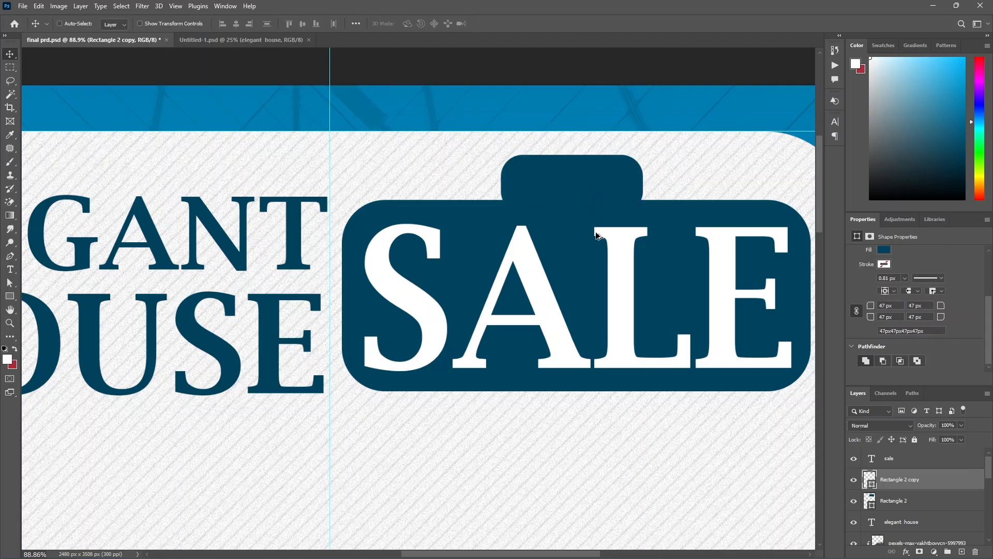
pyautogui.scroll(-4, 596, 232)
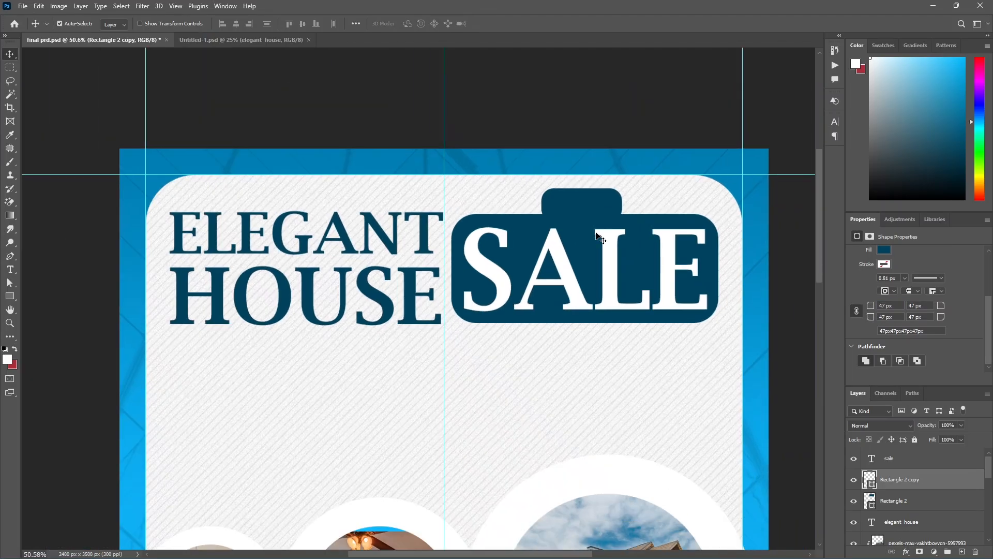
# - Duplicate the SALE text, replace the copy's wording with FOR and reduce its size to fit inside the small rectangle
pyautogui.moveTo(559, 277); pyautogui.dragTo(569, 355)
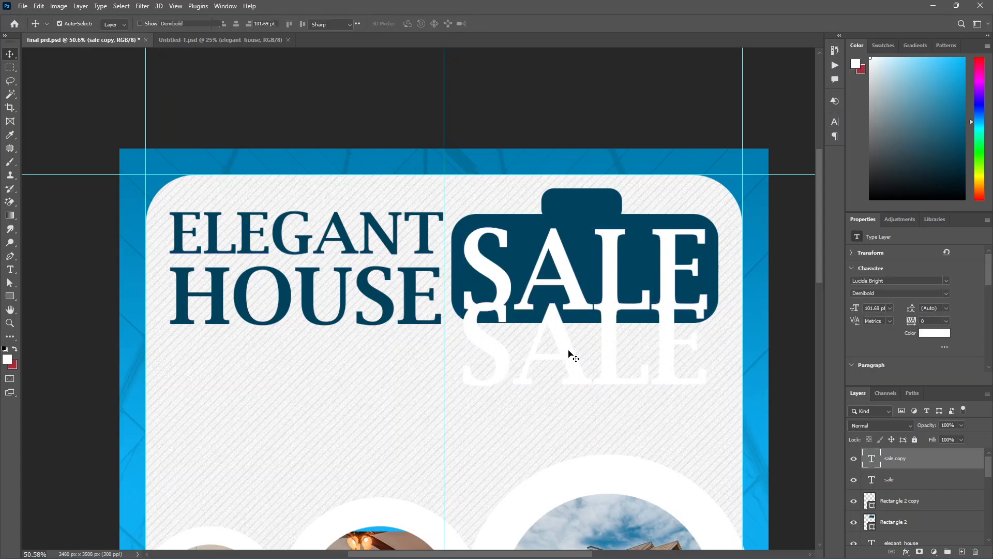
pyautogui.doubleClick(569, 348)
pyautogui.write('FOR')
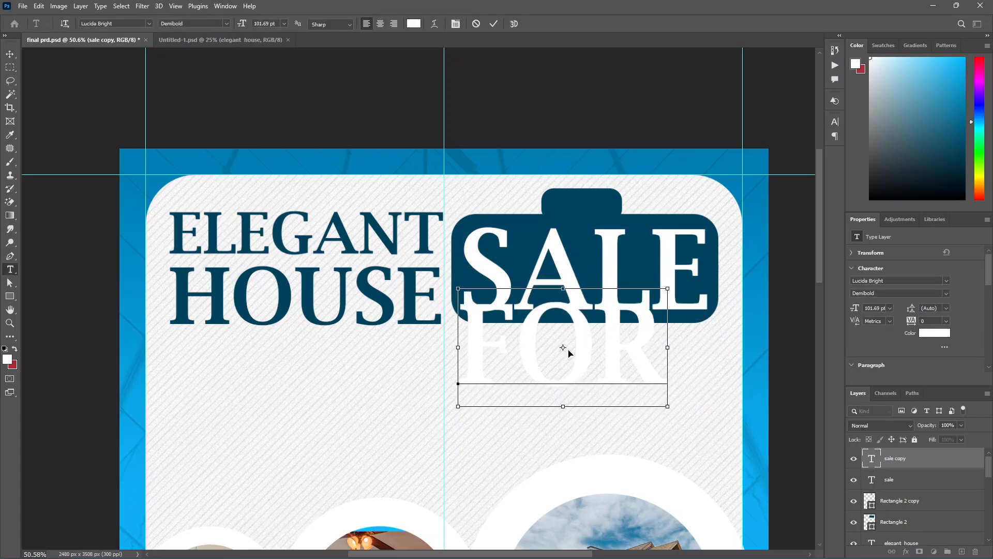
pyautogui.doubleClick(567, 348)
pyautogui.click(283, 23)
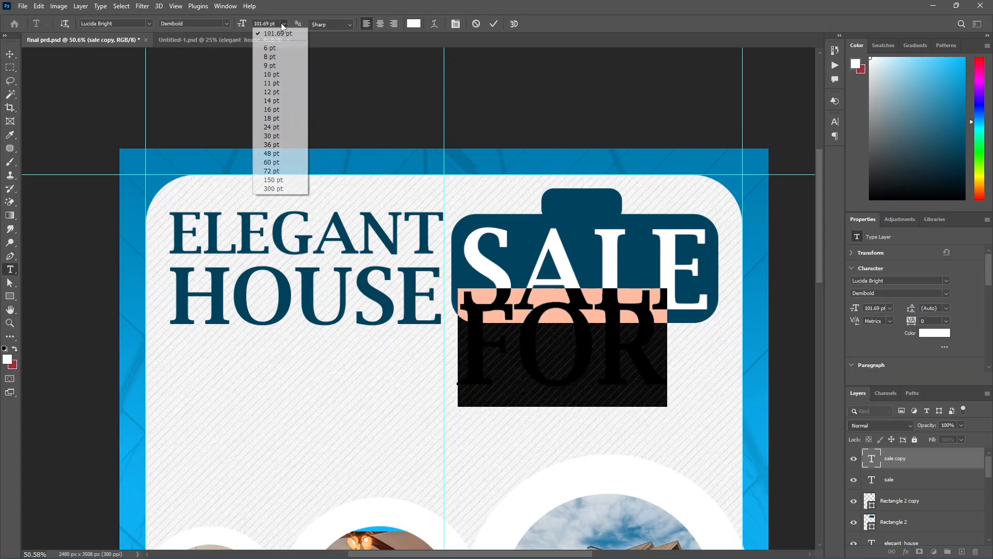
pyautogui.click(275, 118)
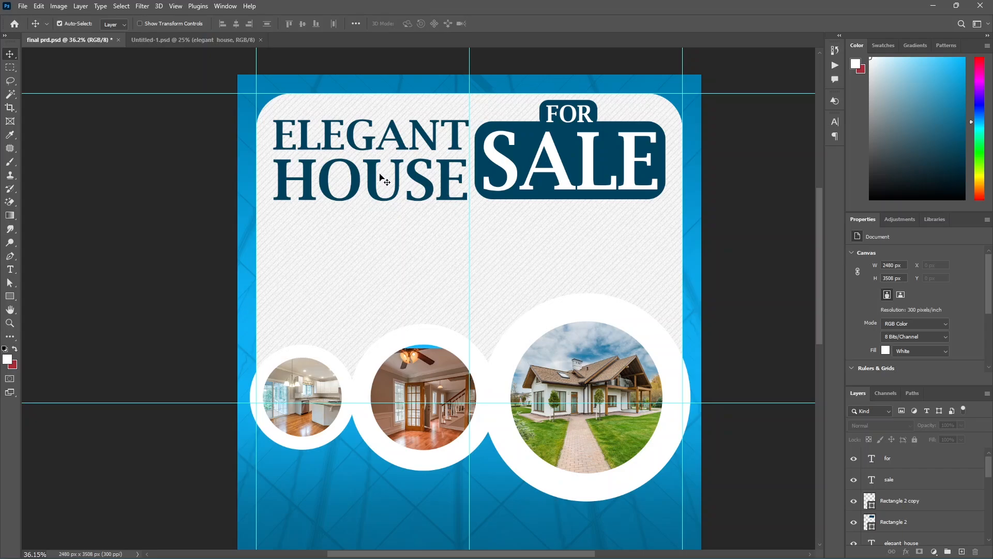
# - Examine the BOOK NOW button, its pointing-hand icon and the phone number beneath the ELEGANT HOUSE title
pyautogui.click(371, 190)
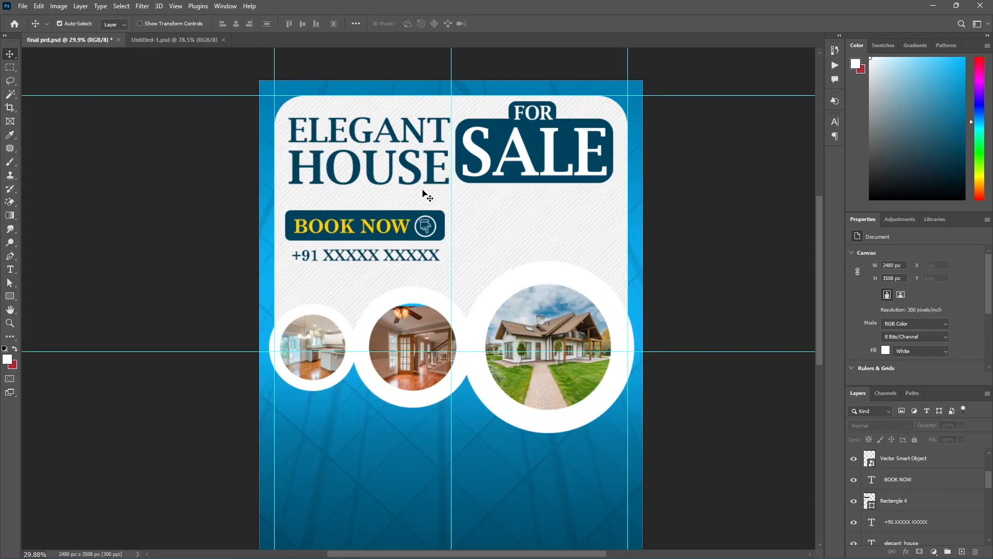
pyautogui.scroll(5, 428, 196)
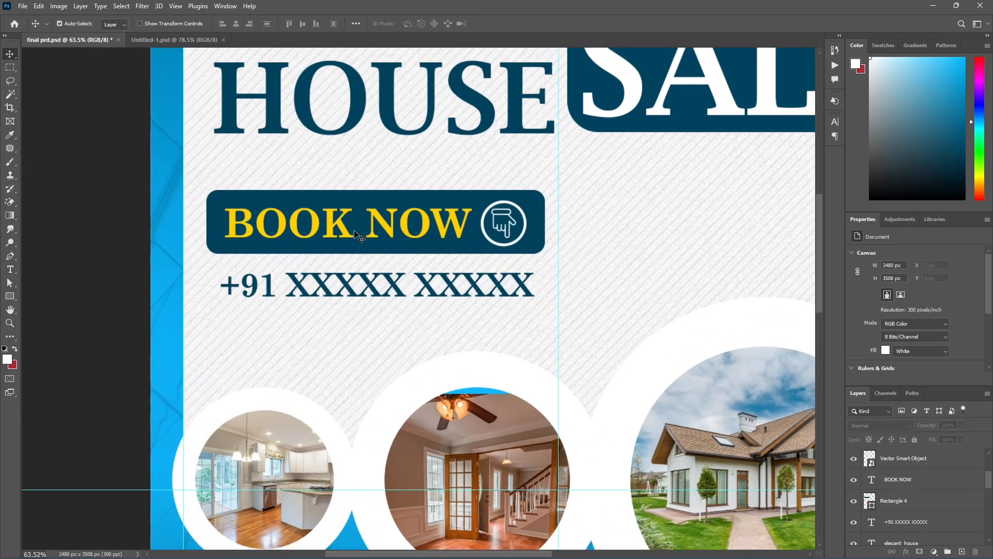
pyautogui.scroll(-5, 401, 239)
pyautogui.scroll(3, 388, 315)
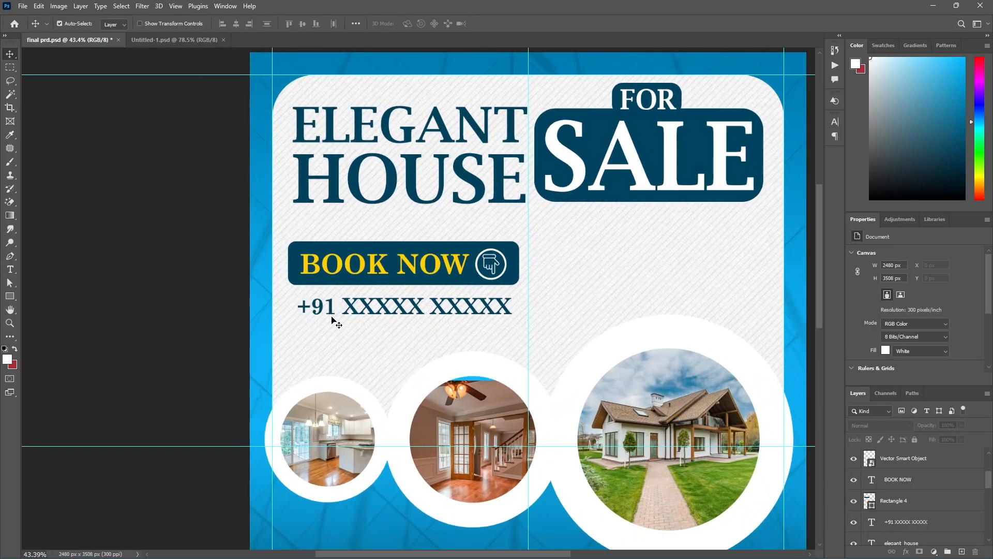
pyautogui.scroll(3, 357, 331)
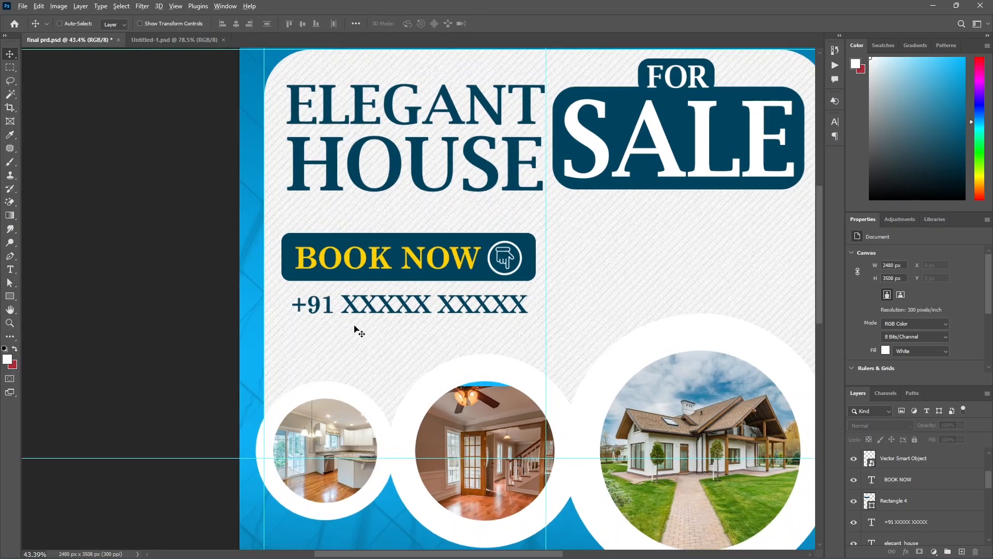
pyautogui.scroll(-1, 362, 276)
pyautogui.click(357, 264)
pyautogui.scroll(-2, 356, 264)
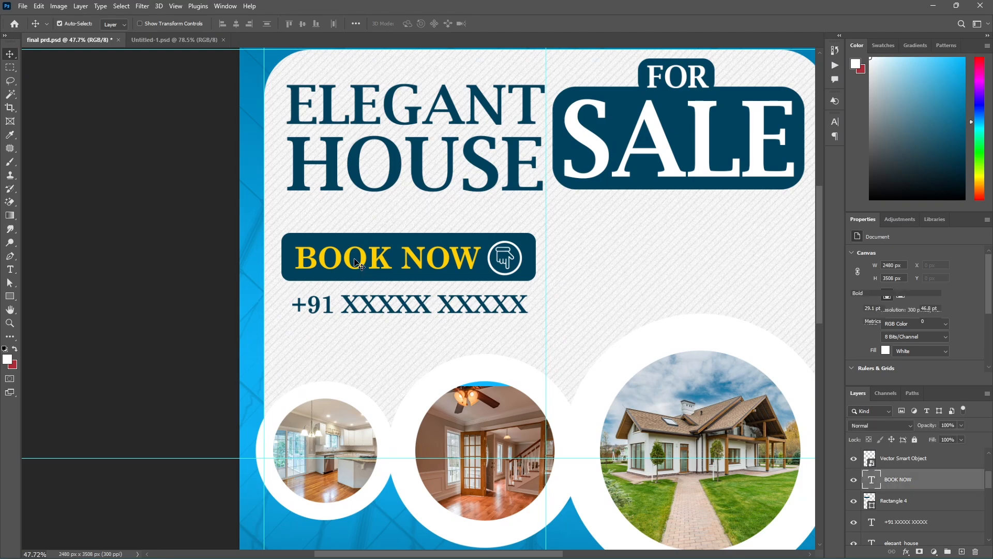
pyautogui.scroll(-2, 406, 268)
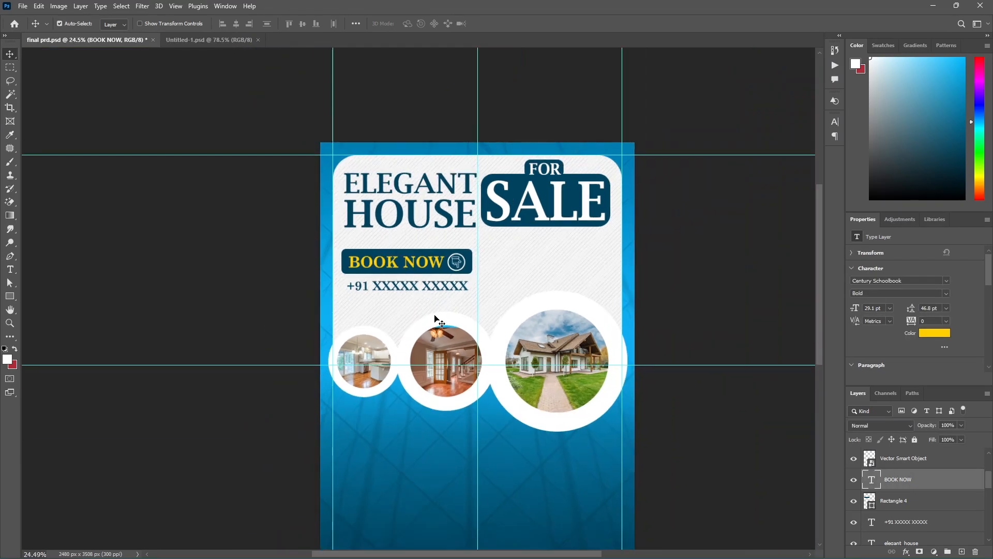
pyautogui.scroll(-1, 520, 445)
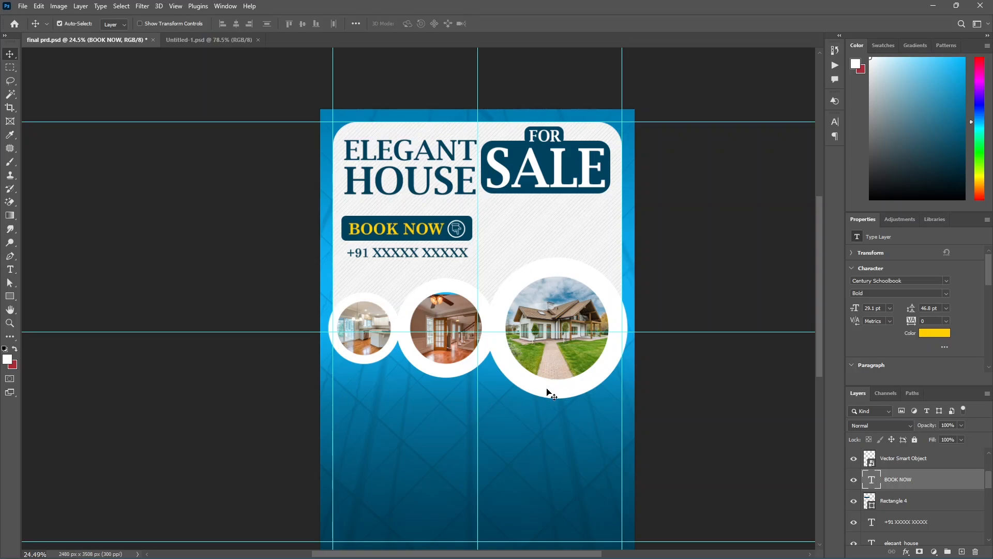
pyautogui.scroll(3, 429, 241)
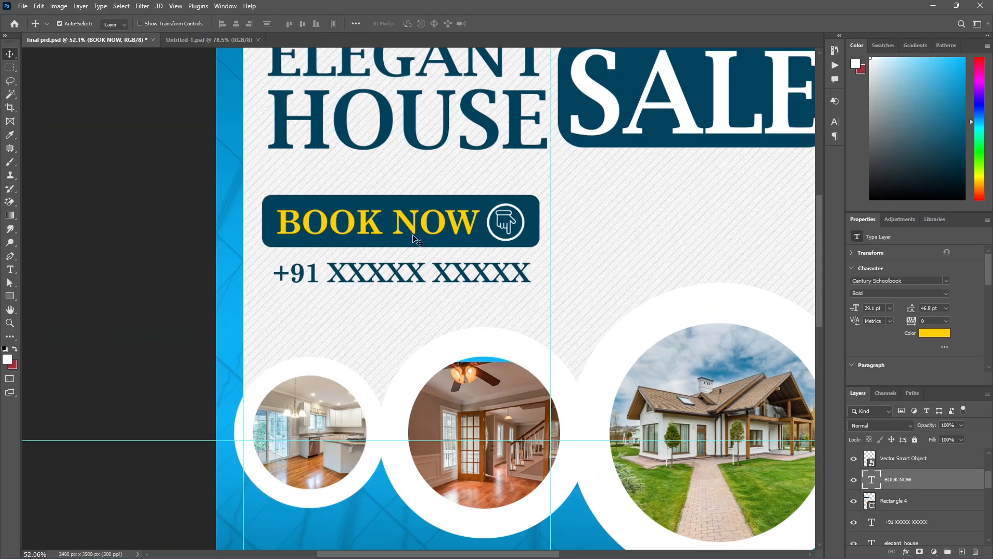
pyautogui.scroll(-3, 411, 221)
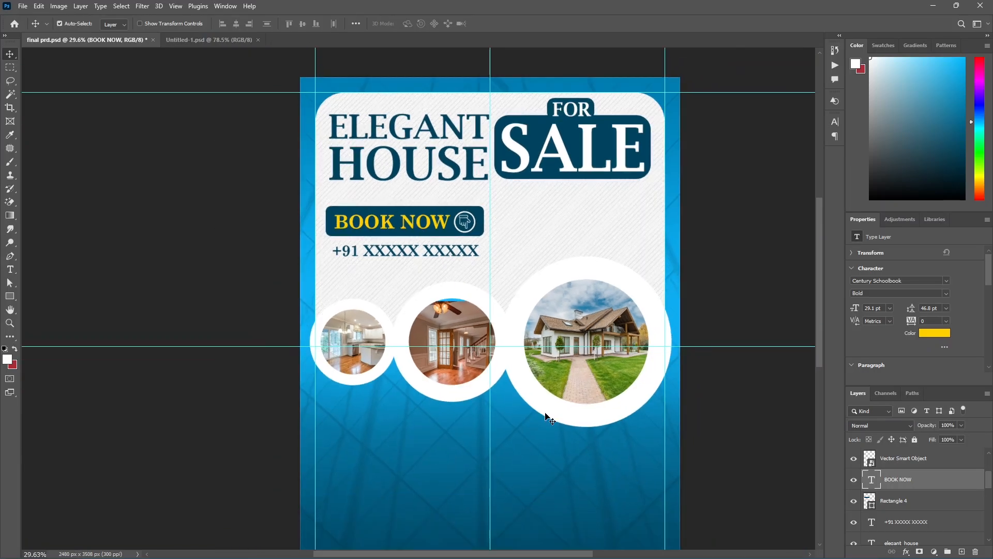
pyautogui.scroll(4, 465, 243)
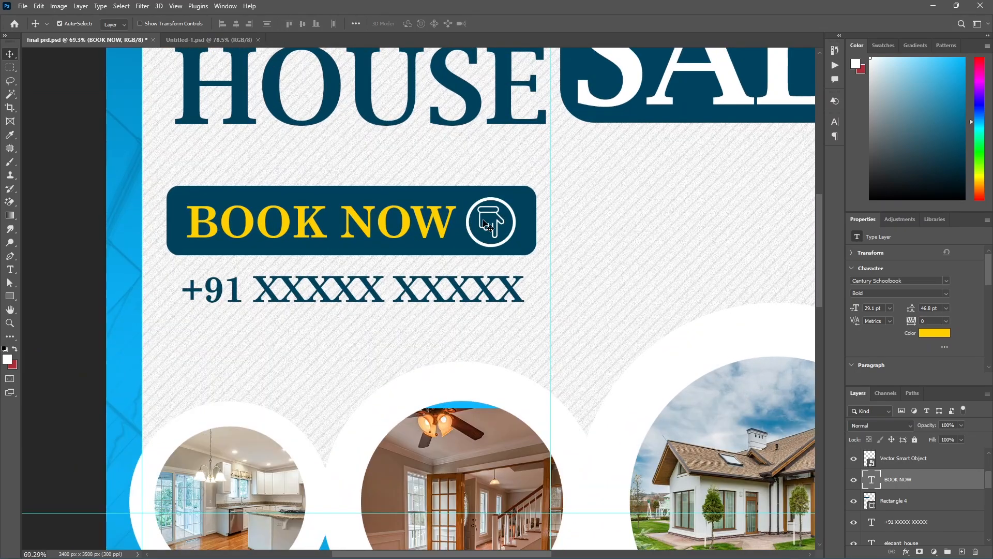
pyautogui.click(493, 232)
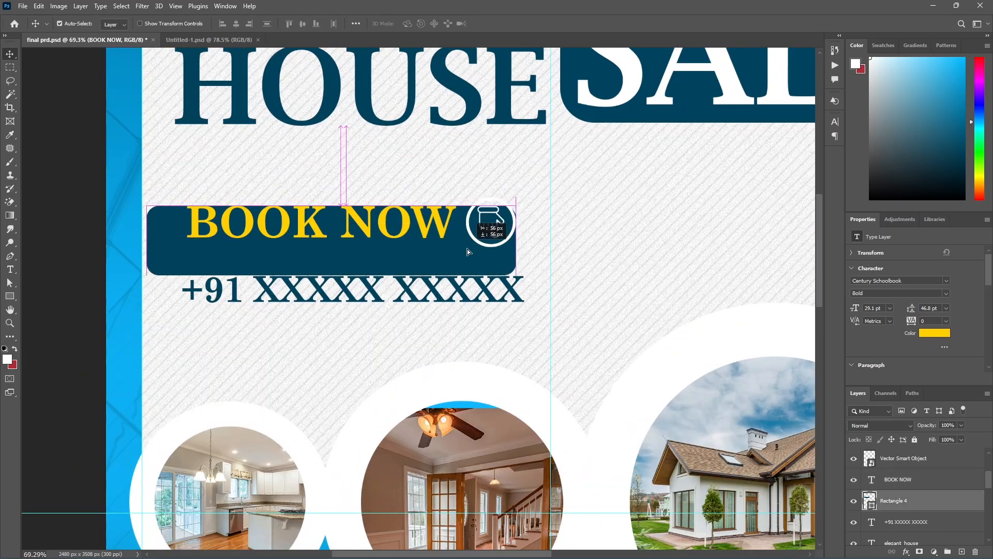
pyautogui.click(493, 207)
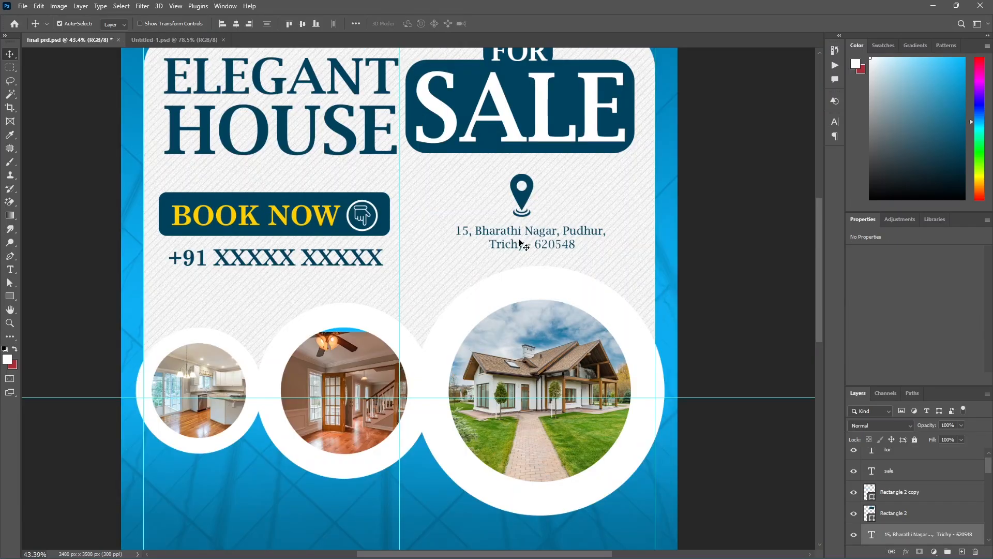
# - Examine the location pin and address text beneath the SALE rectangle, opening and closing the pin's smart object contents
pyautogui.scroll(2, 519, 240)
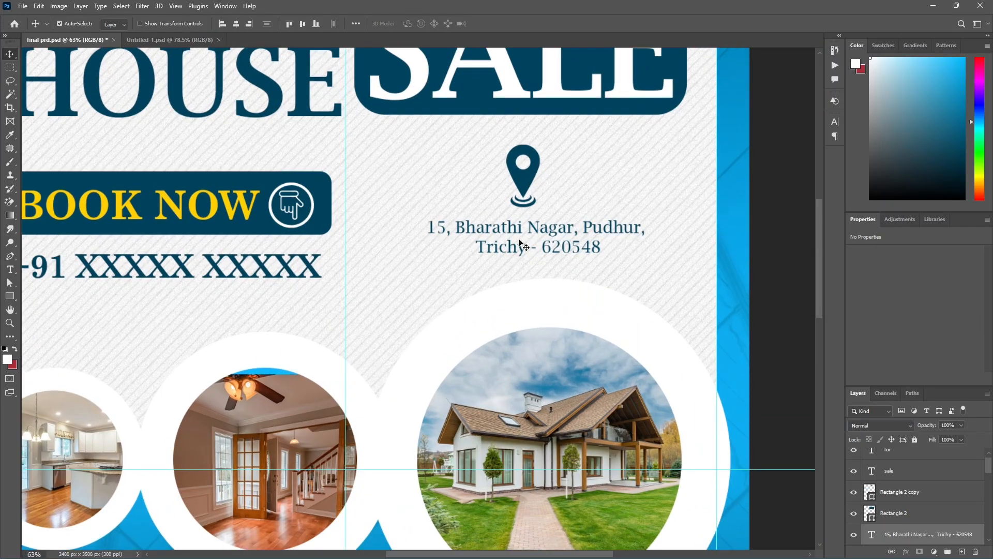
pyautogui.click(774, 259)
pyautogui.scroll(-2, 612, 253)
pyautogui.scroll(2, 550, 226)
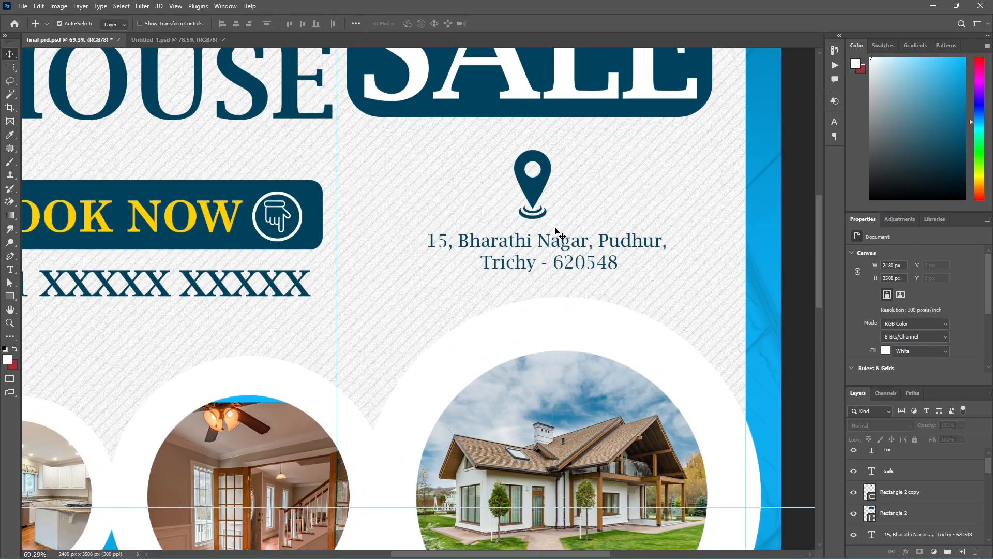
pyautogui.scroll(-2, 543, 259)
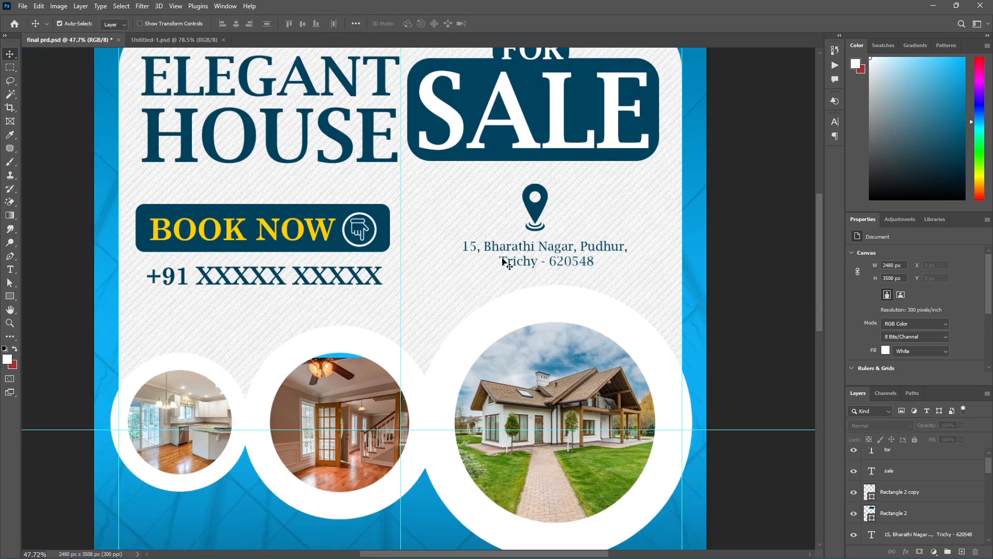
pyautogui.click(542, 216)
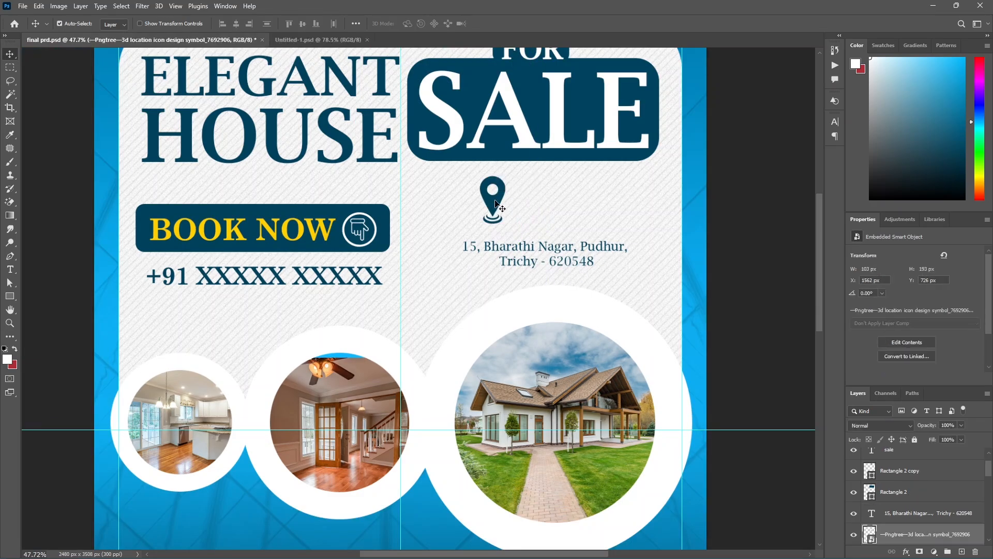
pyautogui.doubleClick(869, 532)
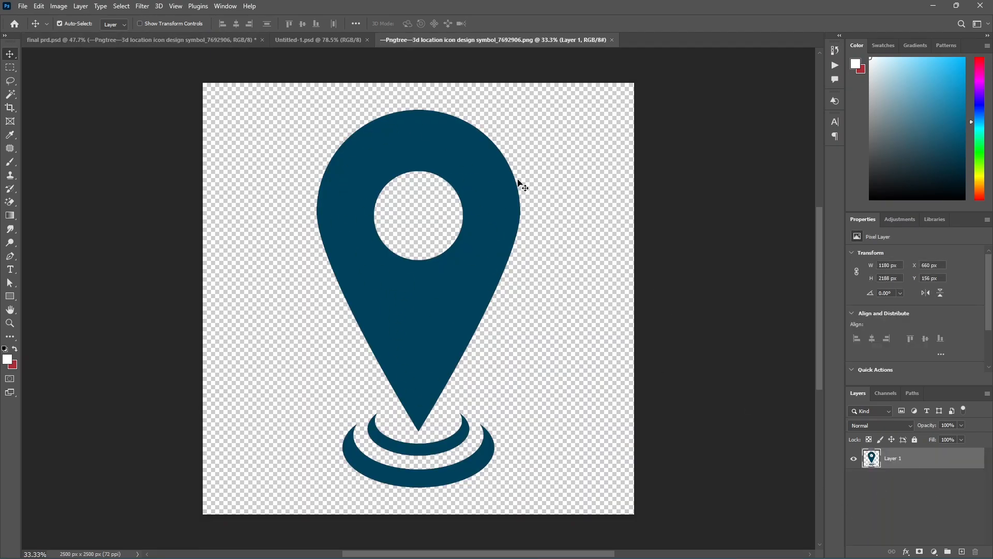
pyautogui.click(613, 40)
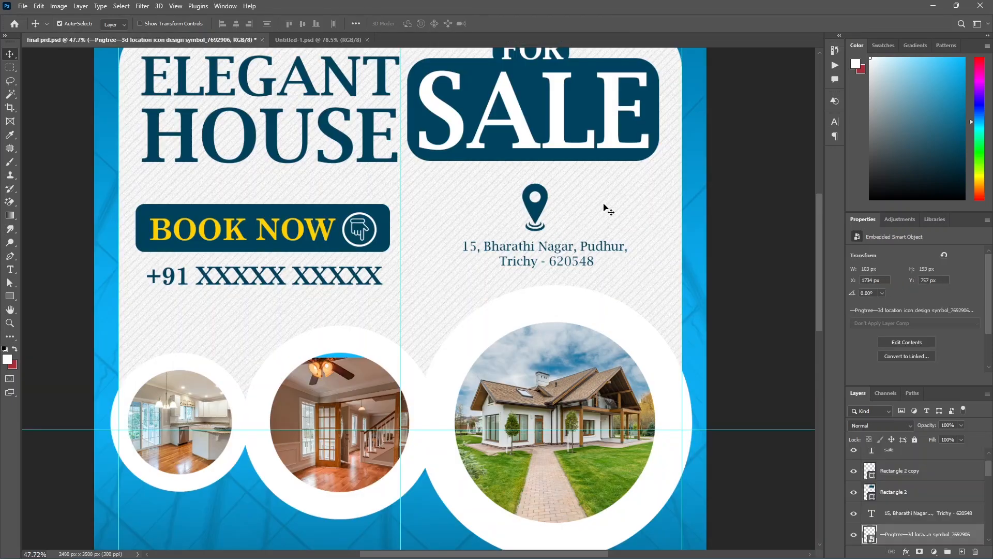
pyautogui.scroll(-3, 602, 248)
pyautogui.scroll(2, 540, 214)
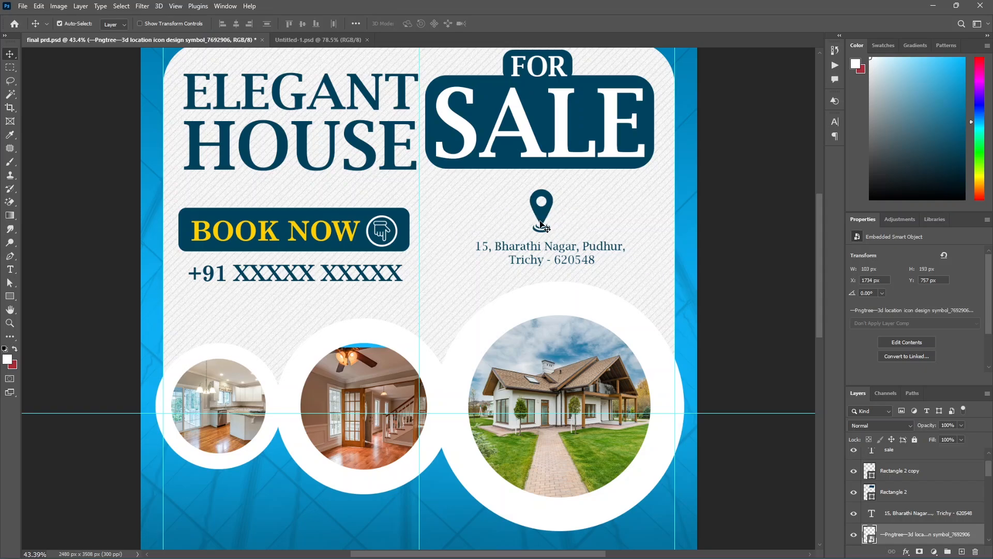
pyautogui.scroll(-3, 584, 226)
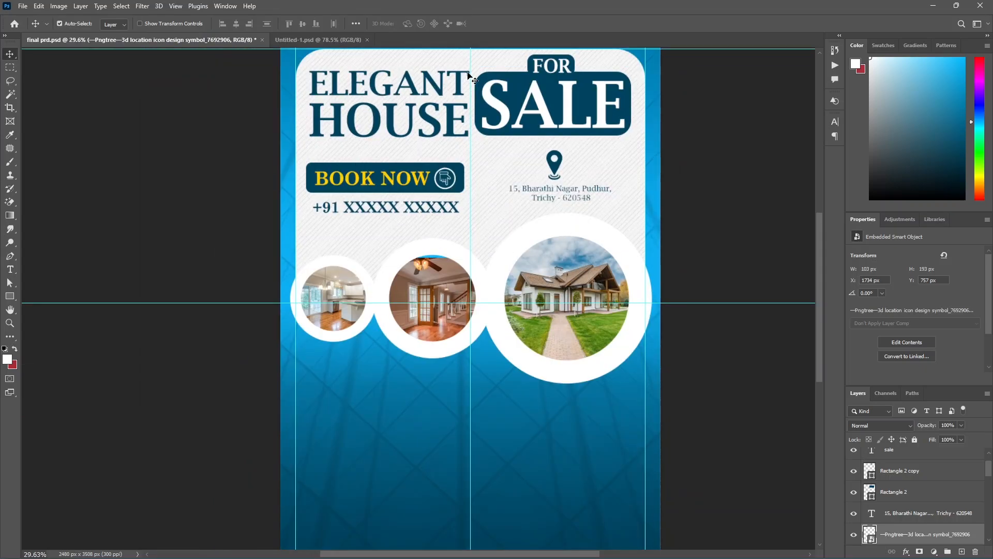
# - Place the 20% DISCOUNT badge over the lower edge of the largest photo circle and rotate it slightly clockwise to reduce its tilt
pyautogui.scroll(1, 541, 203)
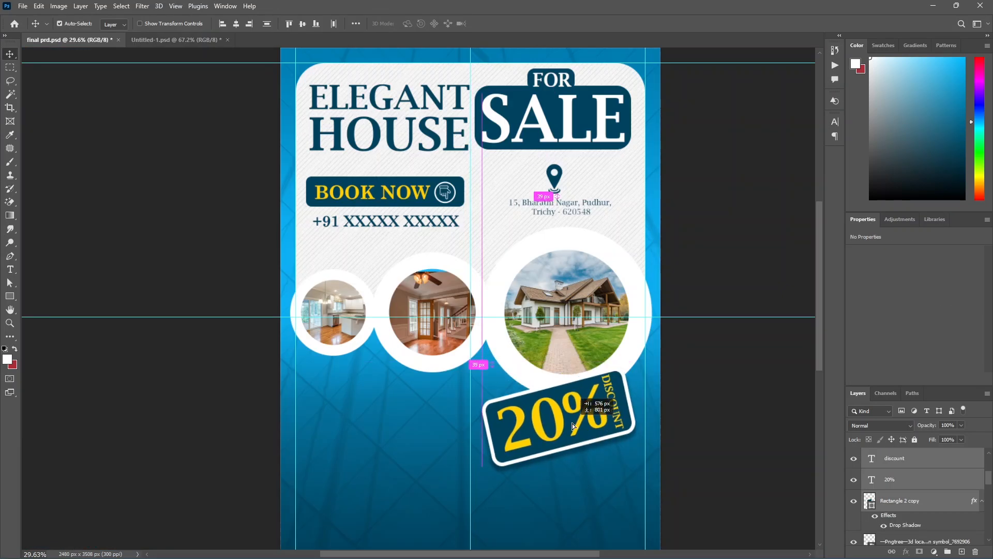
pyautogui.moveTo(572, 424)
pyautogui.mouseDown()
pyautogui.moveTo(595, 416)
pyautogui.moveTo(584, 413)
pyautogui.mouseUp()
pyautogui.scroll(2, 607, 413)
pyautogui.scroll(1, 606, 413)
pyautogui.hotkey('ctrl', 't')
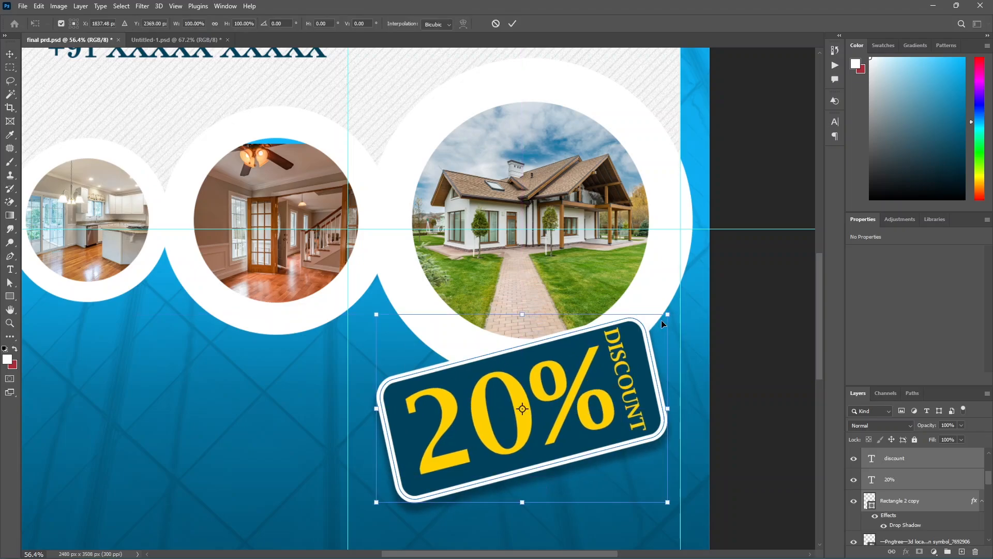
pyautogui.moveTo(678, 308); pyautogui.dragTo(704, 295)
pyautogui.moveTo(596, 389); pyautogui.dragTo(615, 385)
pyautogui.press('Return')
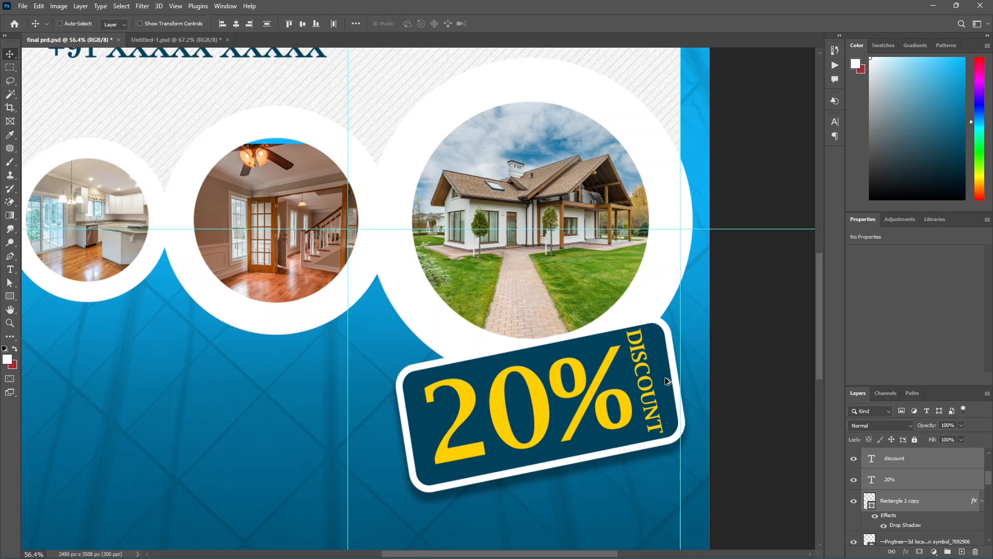
pyautogui.scroll(-1, 563, 397)
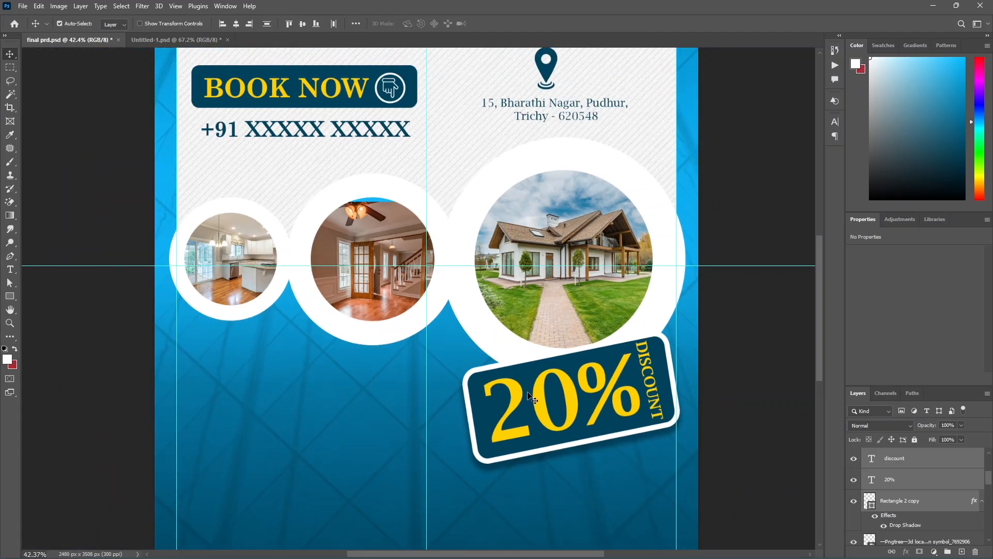
# - Nudge the selected 20% DISCOUNT badge layers slightly to fine-tune their position
pyautogui.scroll(4, 685, 386)
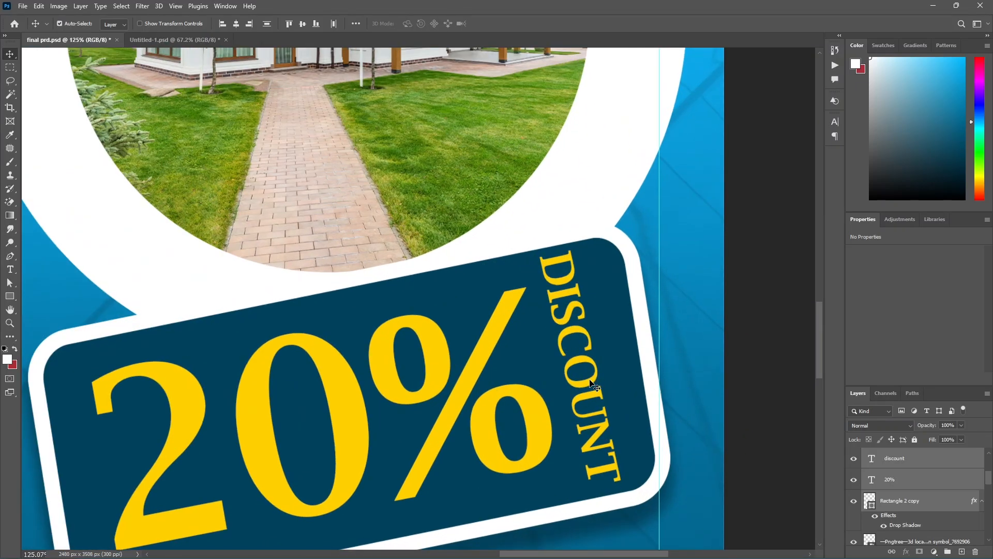
pyautogui.scroll(2, 589, 382)
pyautogui.moveTo(591, 384); pyautogui.dragTo(593, 385)
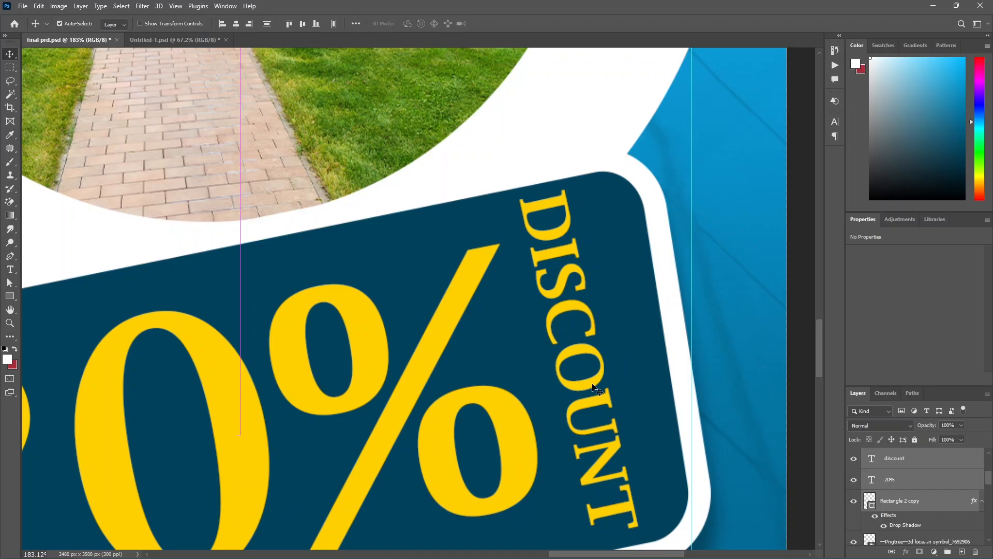
# - Place the model.jpg photo of the pointing man across the full width of the poster, above the discount layers
pyautogui.scroll(-5, 604, 377)
pyautogui.scroll(2, 659, 411)
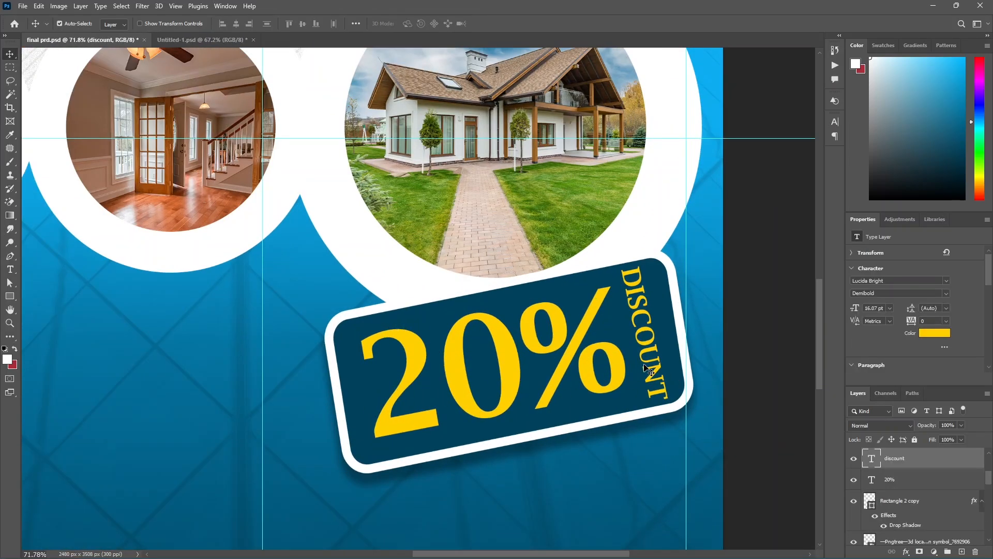
pyautogui.scroll(-4, 653, 391)
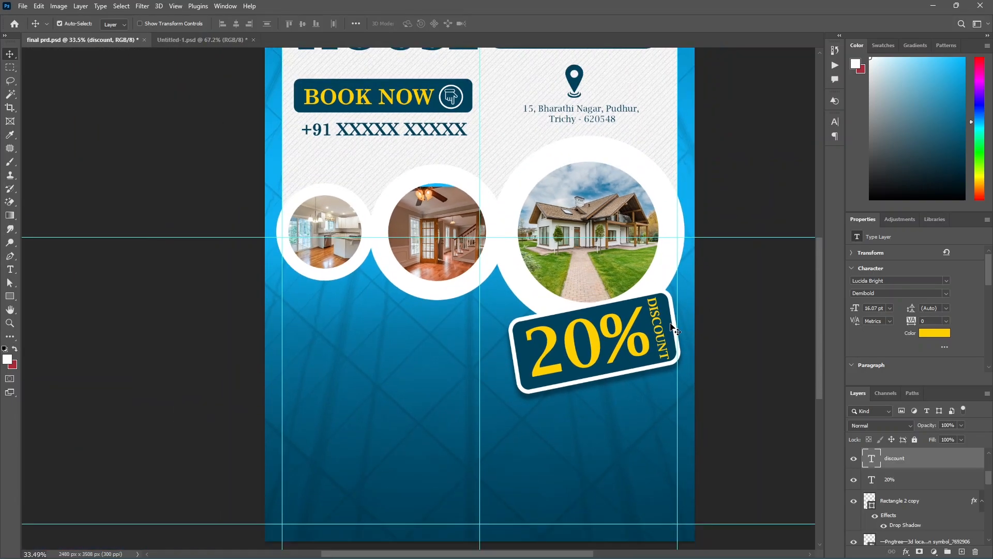
pyautogui.scroll(1, 567, 362)
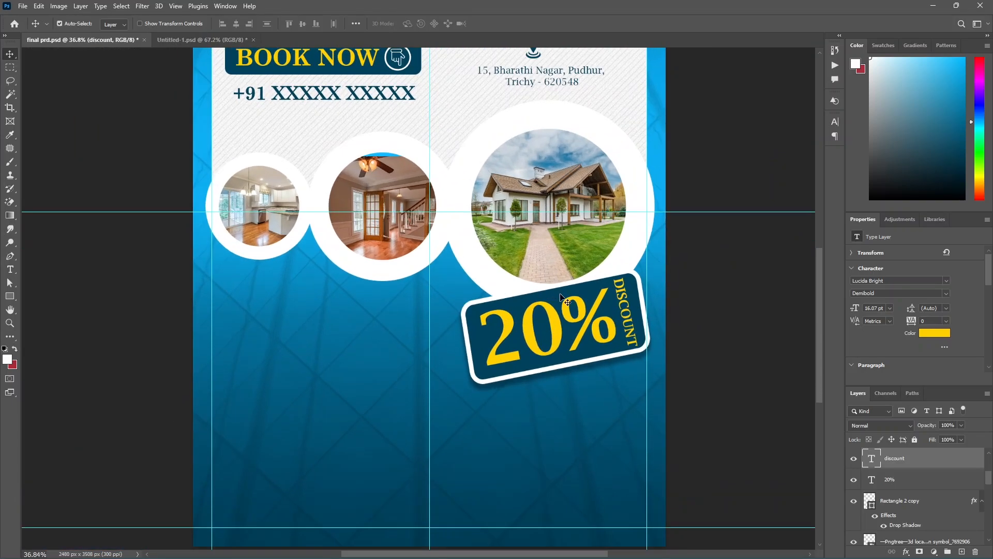
pyautogui.scroll(-2, 585, 313)
pyautogui.scroll(1, 614, 373)
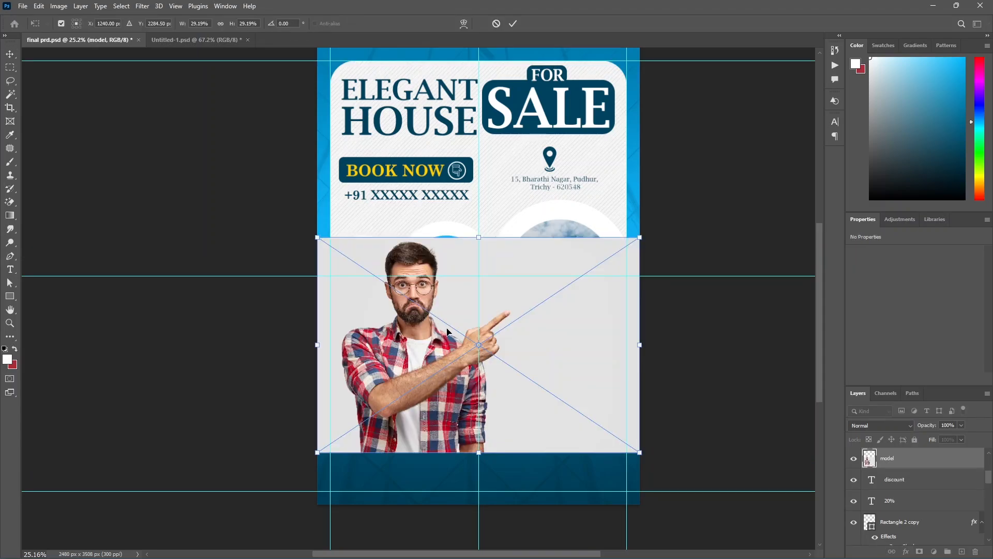
pyautogui.press('Return')
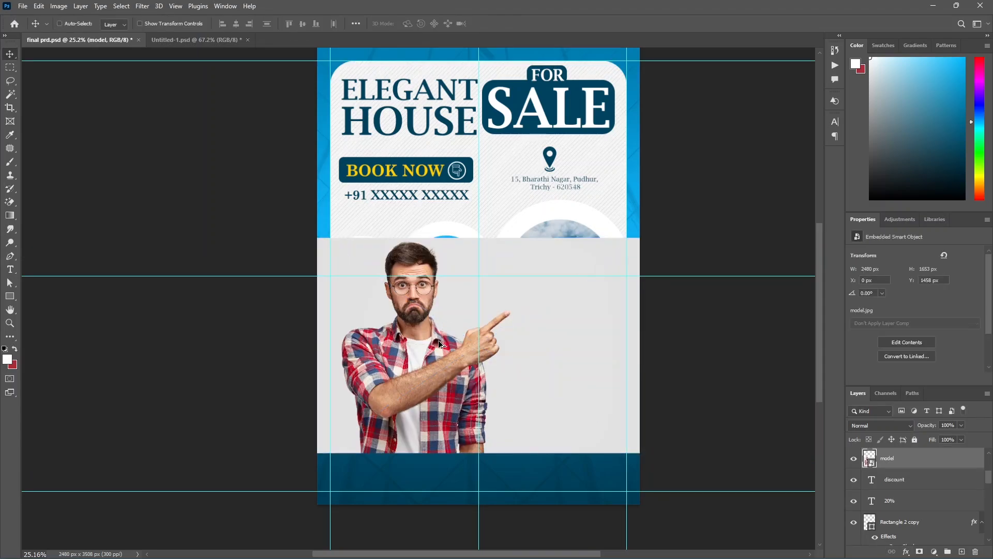
# - Select the man as the subject and mask out the grey background of the model layer
pyautogui.click(121, 5)
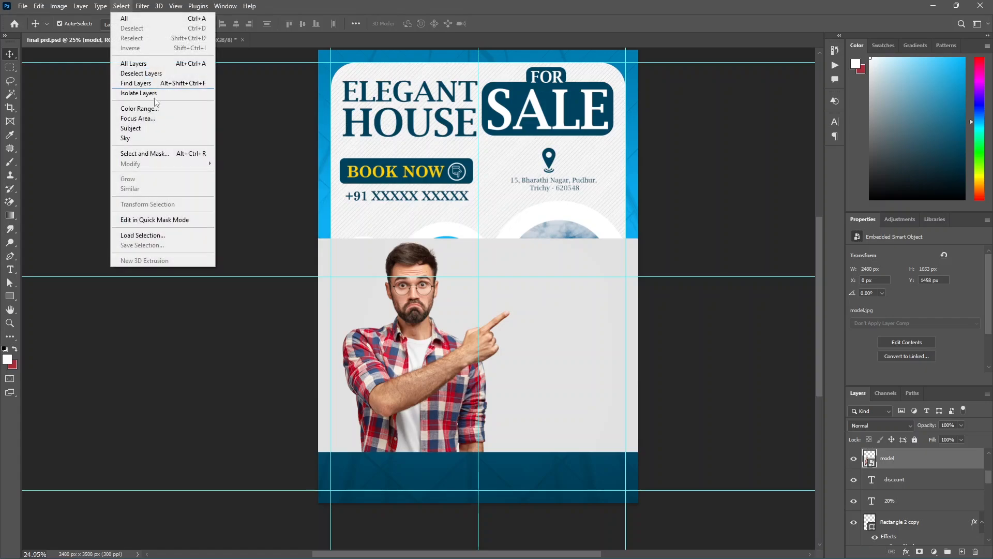
pyautogui.click(220, 128)
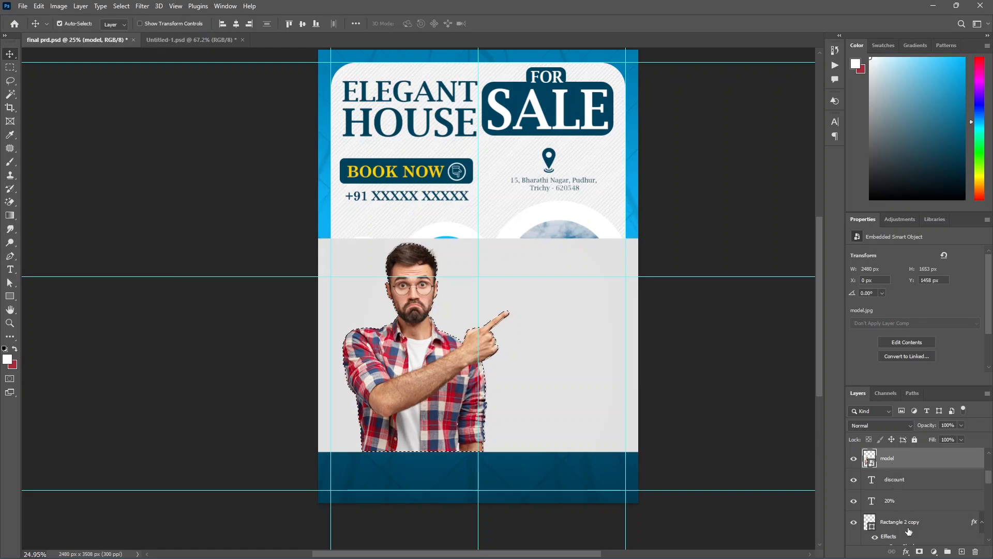
pyautogui.click(919, 552)
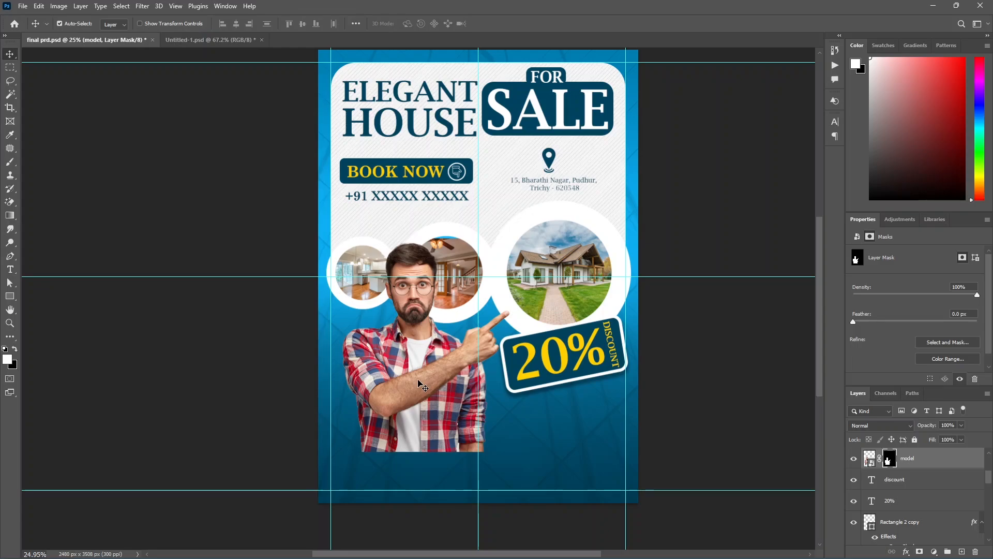
# - Move the man to the poster's lower-left edge and scale him to 101.26% so his finger points at the 20% badge
pyautogui.moveTo(419, 381); pyautogui.dragTo(396, 431)
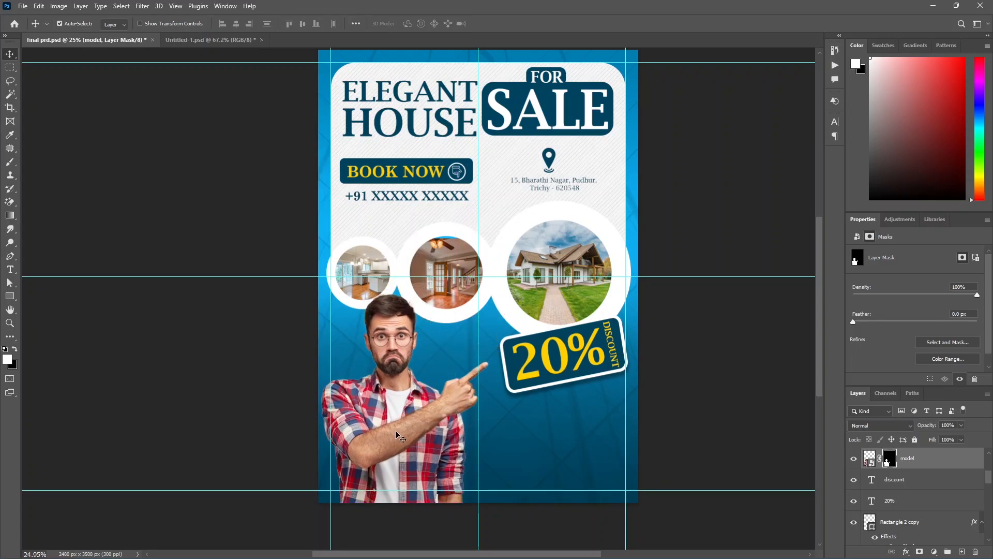
pyautogui.hotkey('ctrl', 't')
pyautogui.scroll(2, 432, 405)
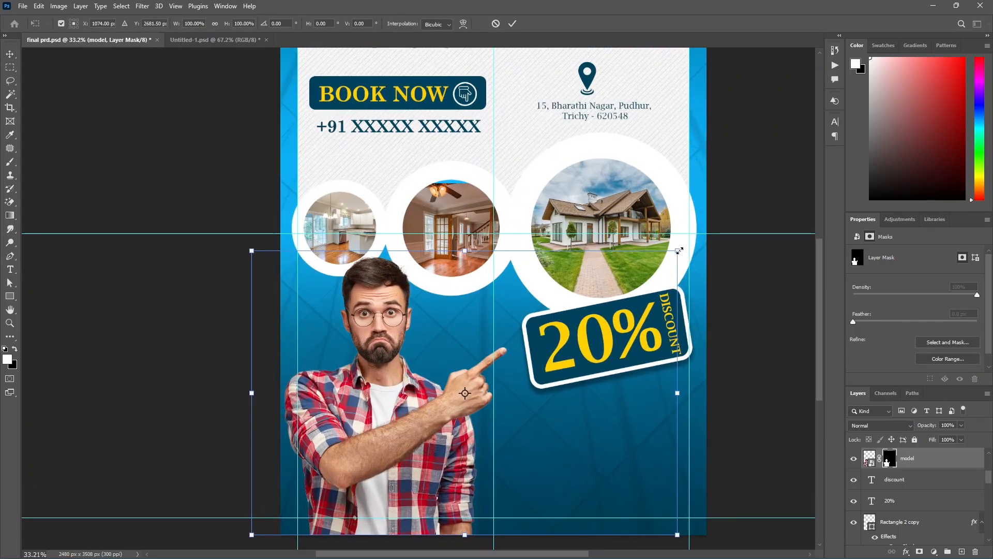
pyautogui.moveTo(679, 250); pyautogui.dragTo(682, 247)
pyautogui.moveTo(438, 384); pyautogui.dragTo(445, 385)
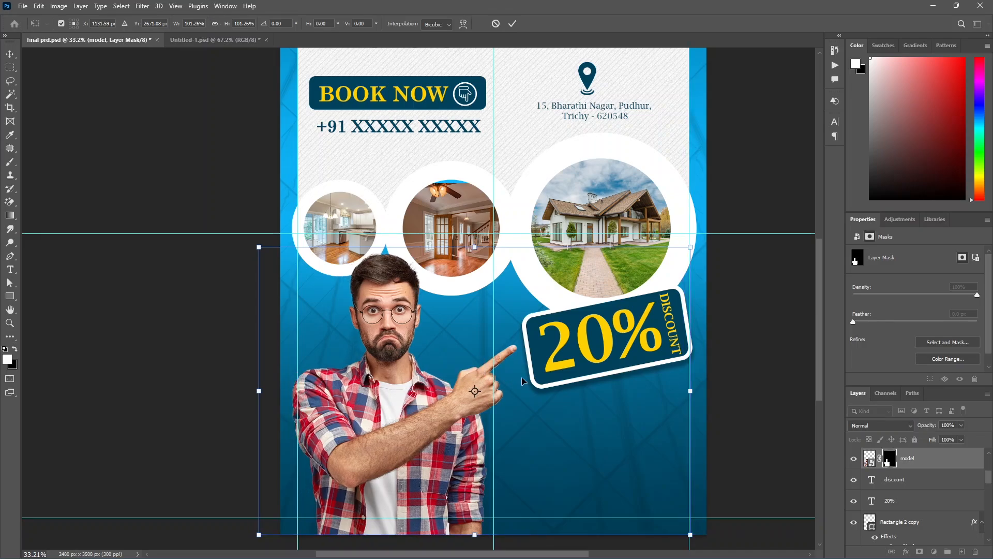
pyautogui.press('Return')
# - Add a black Multiply drop shadow to the model layer with 51% opacity and a slightly larger distance
pyautogui.scroll(5, 524, 380)
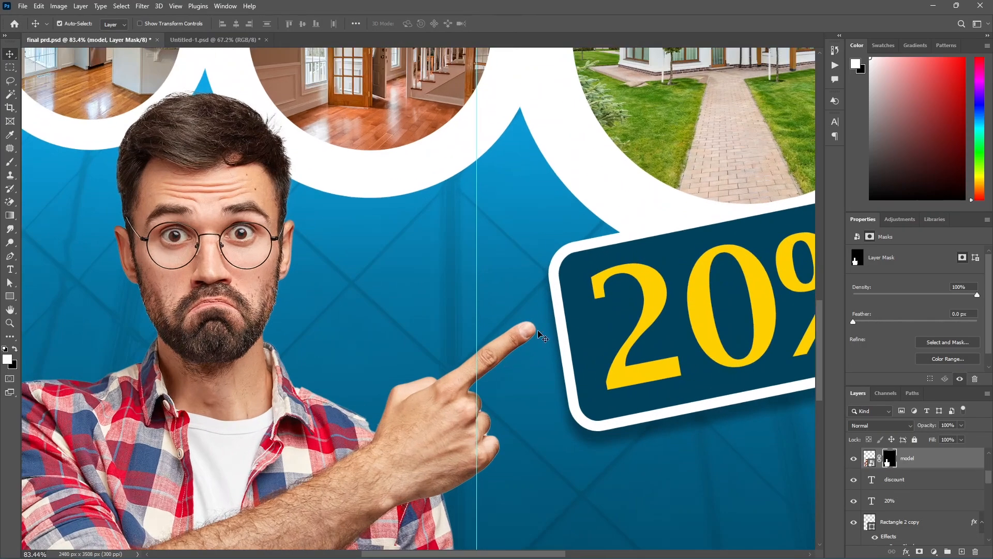
pyautogui.scroll(-5, 530, 331)
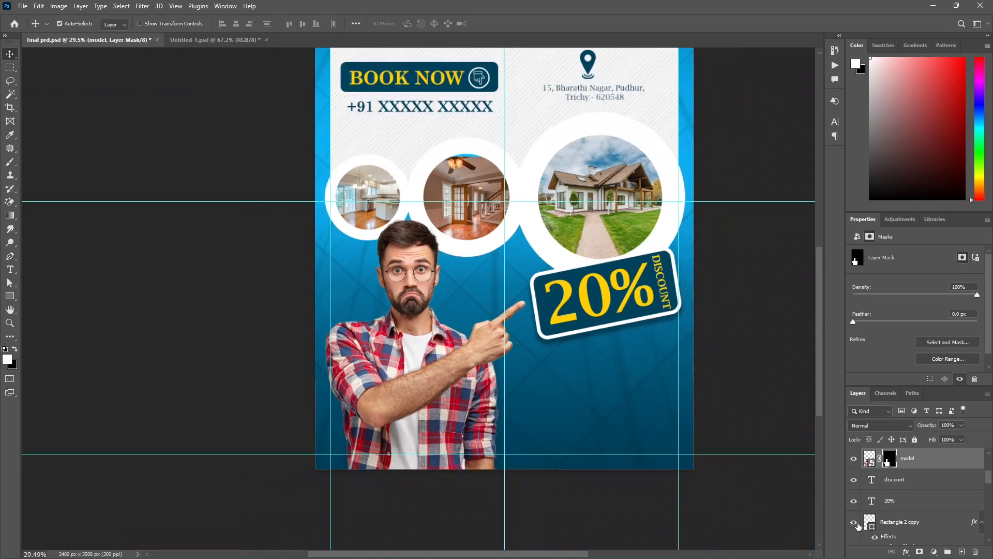
pyautogui.click(904, 555)
pyautogui.click(886, 541)
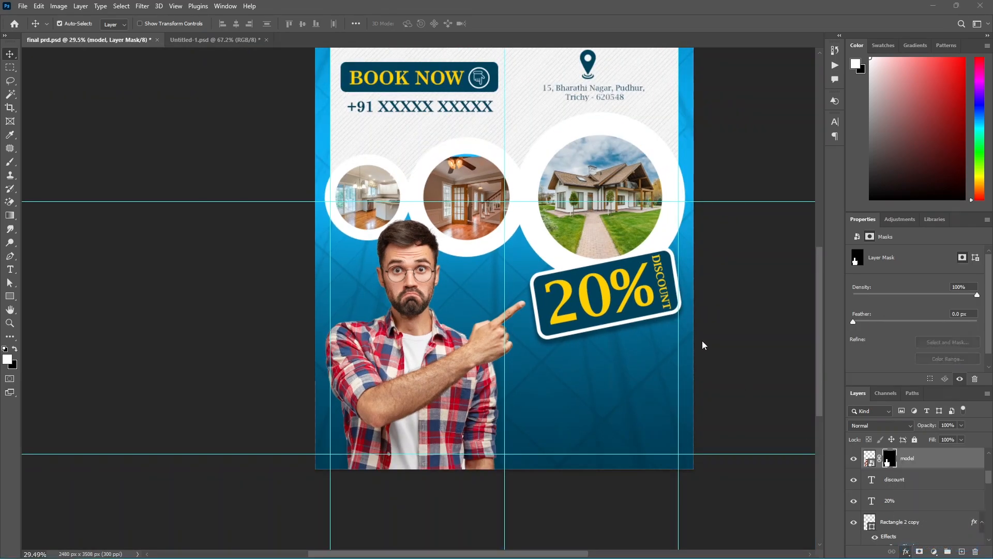
pyautogui.click(791, 223)
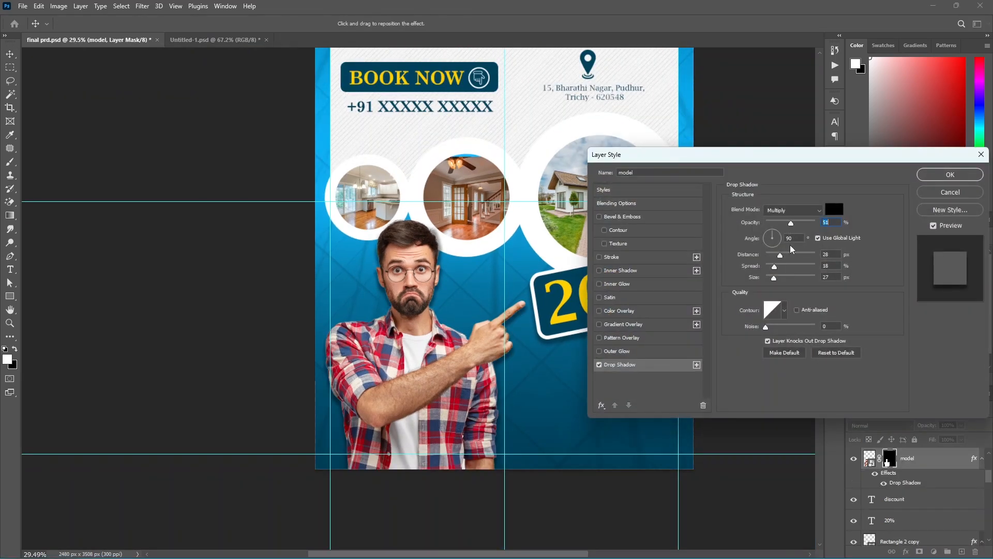
pyautogui.moveTo(781, 258); pyautogui.dragTo(783, 256)
pyautogui.click(945, 176)
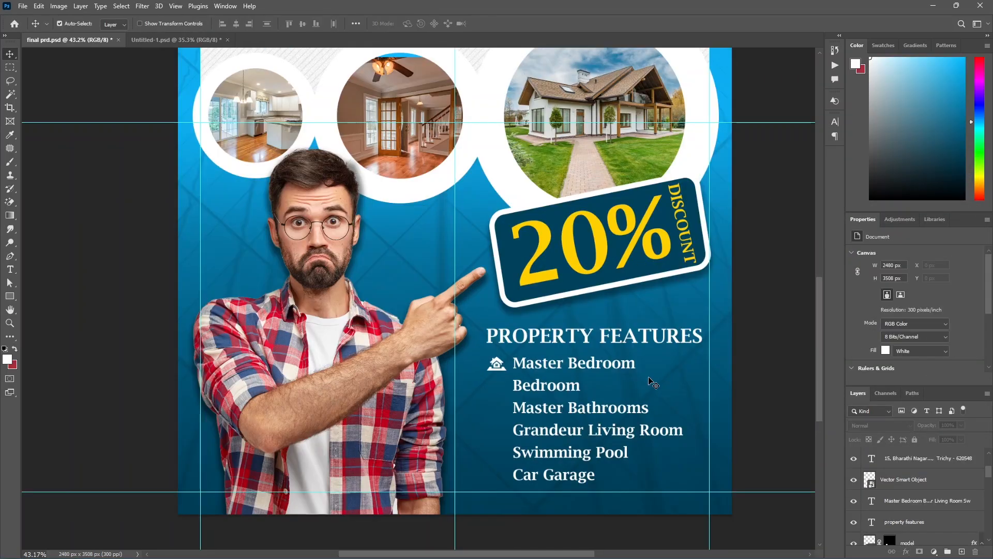
# - Underline the PROPERTY FEATURES heading beneath the discount badge
pyautogui.scroll(5, 636, 390)
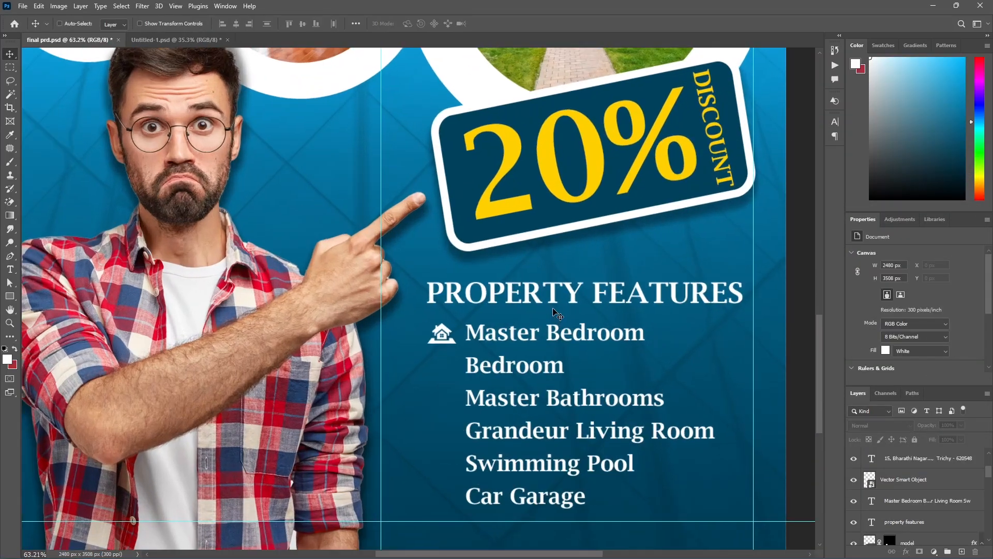
pyautogui.doubleClick(535, 301)
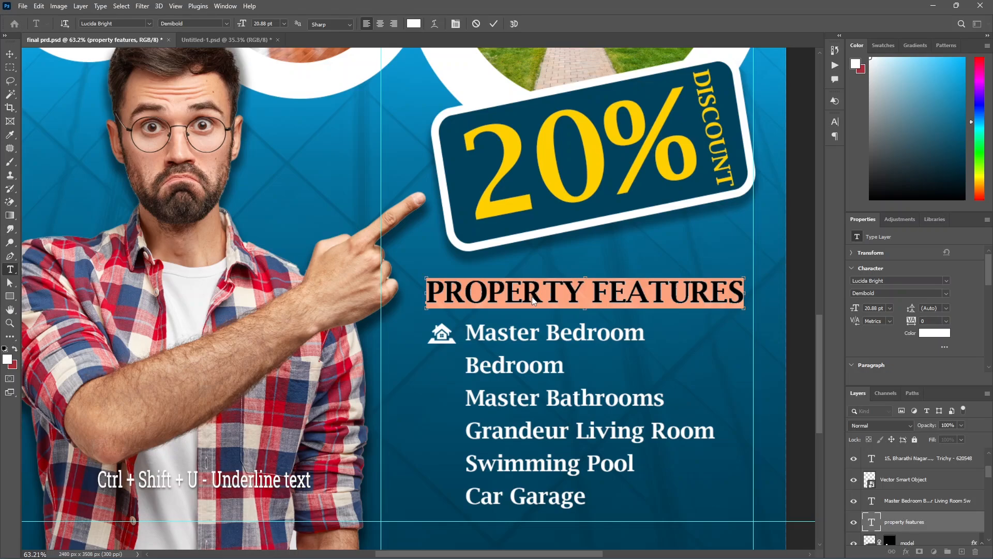
pyautogui.hotkey('ctrl', 'shift', 'u')
pyautogui.click(533, 295)
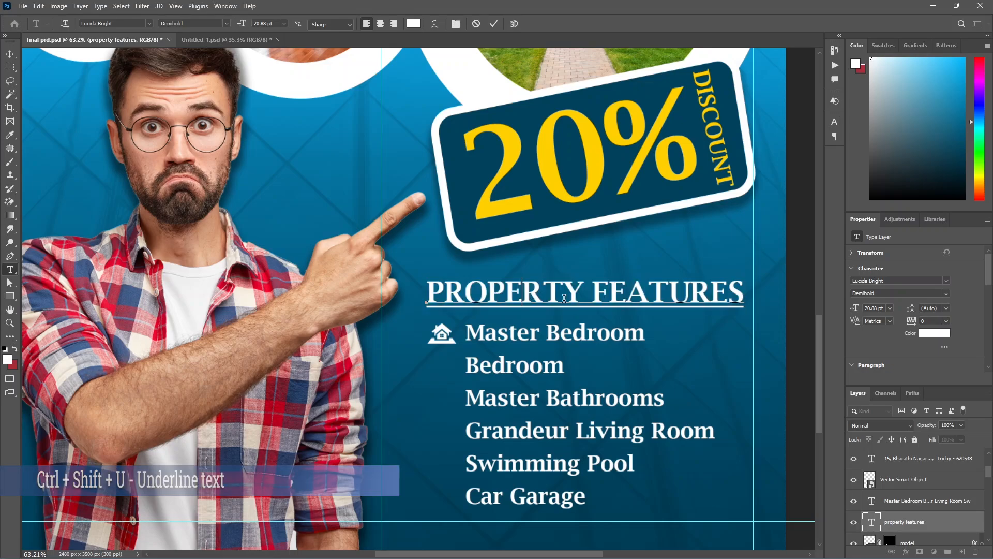
pyautogui.scroll(-3, 571, 310)
pyautogui.click(9, 53)
pyautogui.click(32, 81)
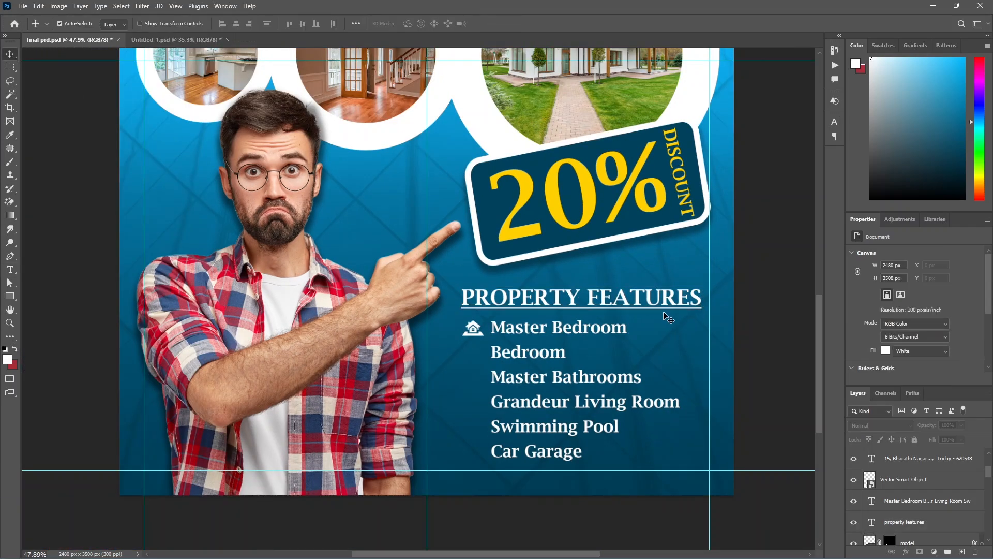
# - Copy the house icon beside each of the other five property features and align every copy with its text line
pyautogui.scroll(3, 607, 318)
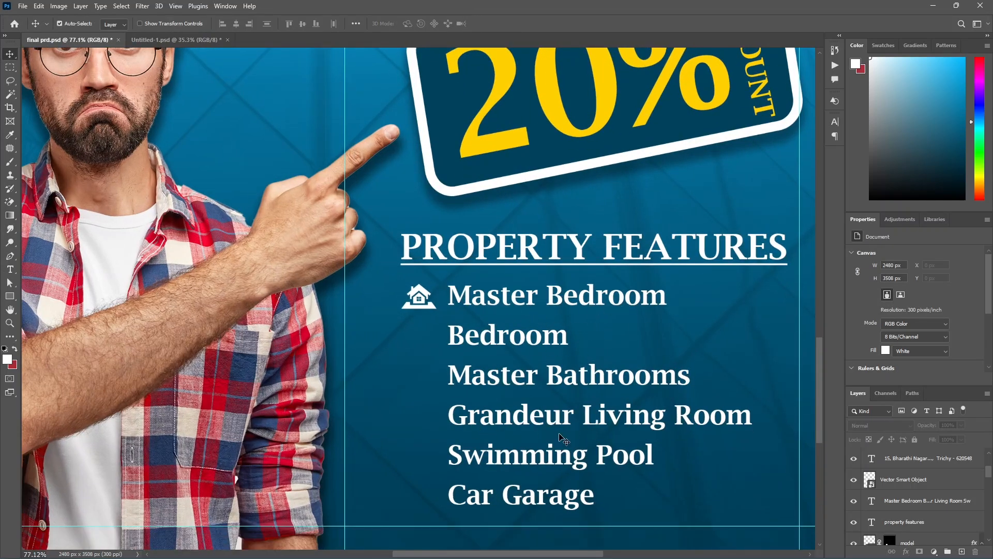
pyautogui.scroll(1, 453, 360)
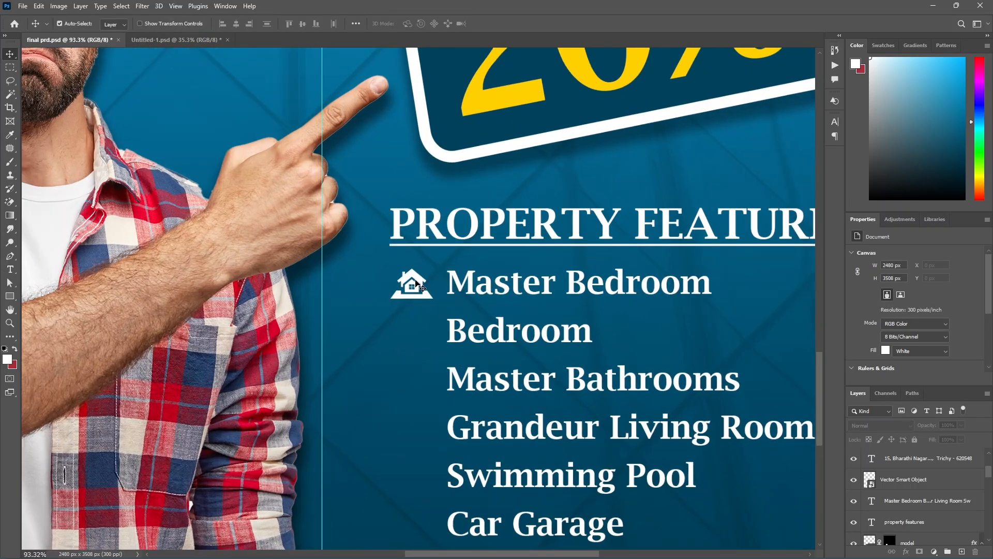
pyautogui.moveTo(427, 283)
pyautogui.mouseDown()
pyautogui.moveTo(389, 334)
pyautogui.moveTo(421, 300)
pyautogui.mouseUp()
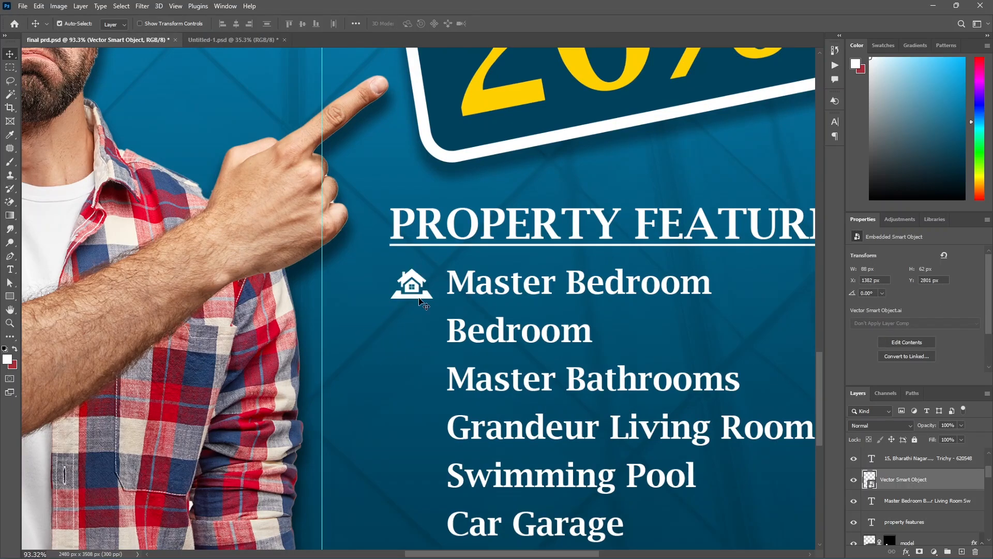
pyautogui.scroll(2, 422, 299)
pyautogui.scroll(-2, 421, 299)
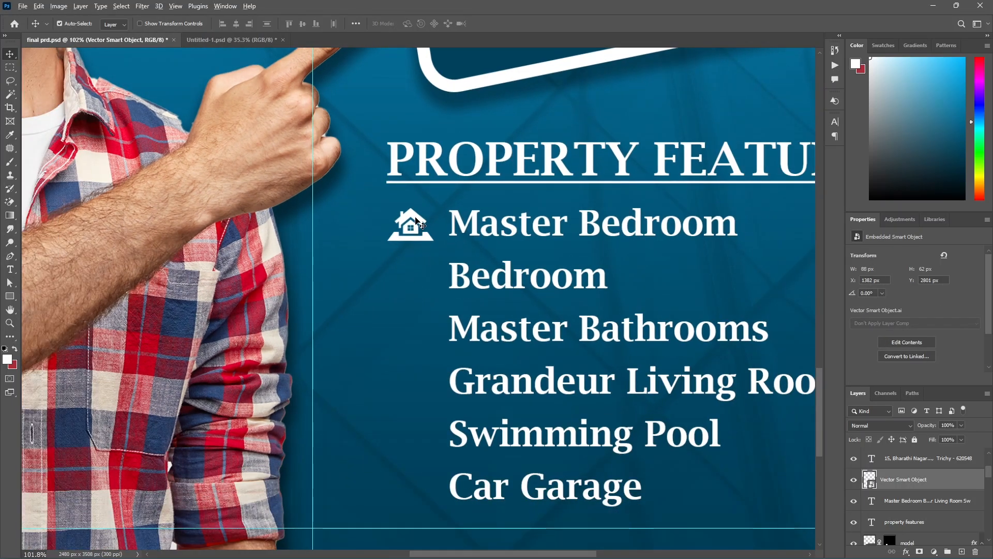
pyautogui.keyDown('alt'); pyautogui.moveTo(415, 217); pyautogui.dragTo(415, 413); pyautogui.keyUp('alt')
pyautogui.keyDown('alt'); pyautogui.moveTo(414, 413); pyautogui.dragTo(414, 428); pyautogui.keyUp('alt')
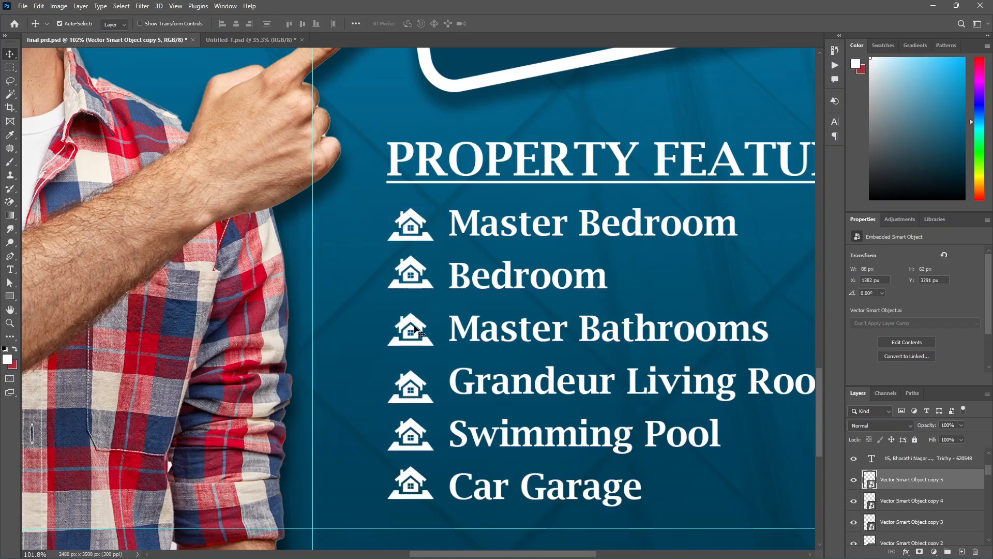
pyautogui.click(415, 320)
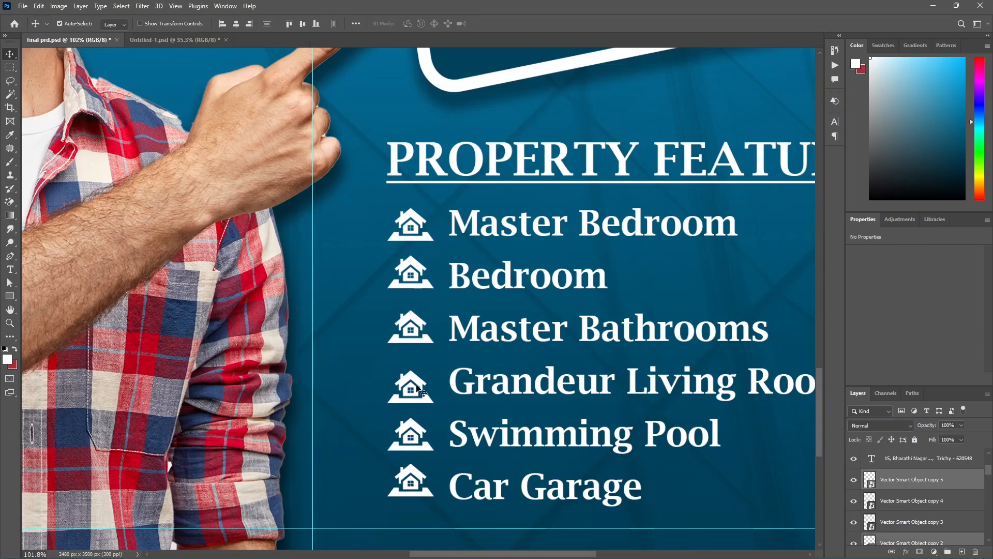
pyautogui.click(415, 383)
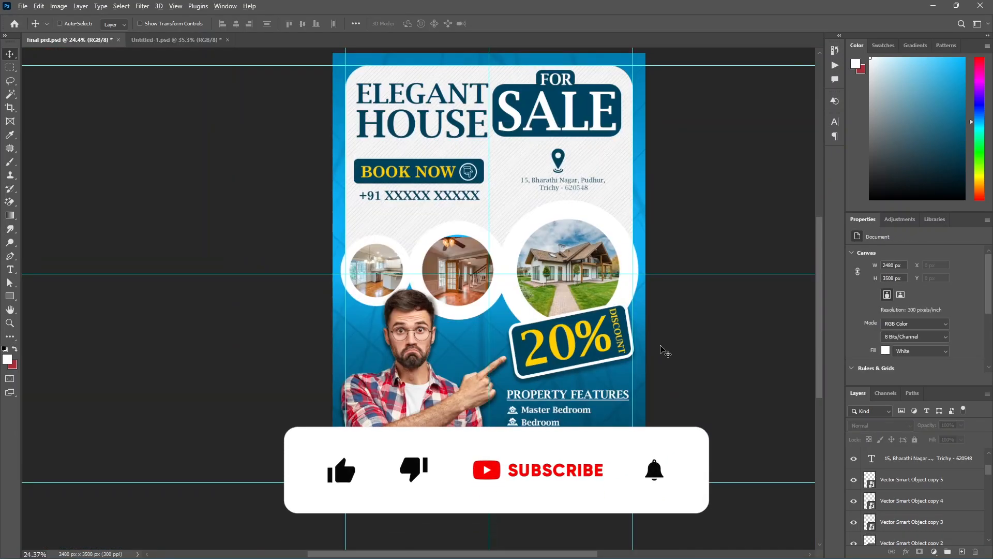
# - Add a new empty layer directly above Pattern Fill 1 and below the Ellipse 1 photo circle
pyautogui.scroll(2, 356, 290)
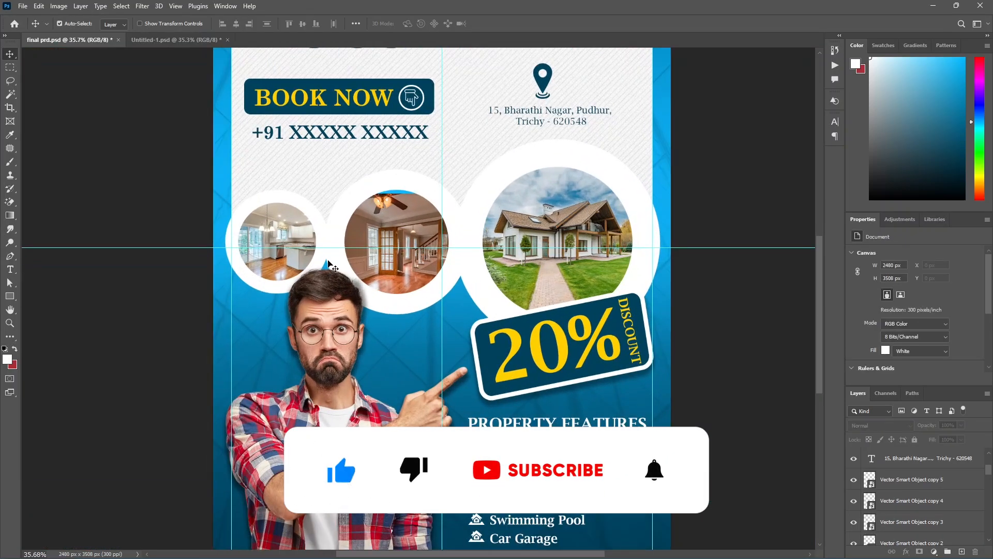
pyautogui.click(538, 336)
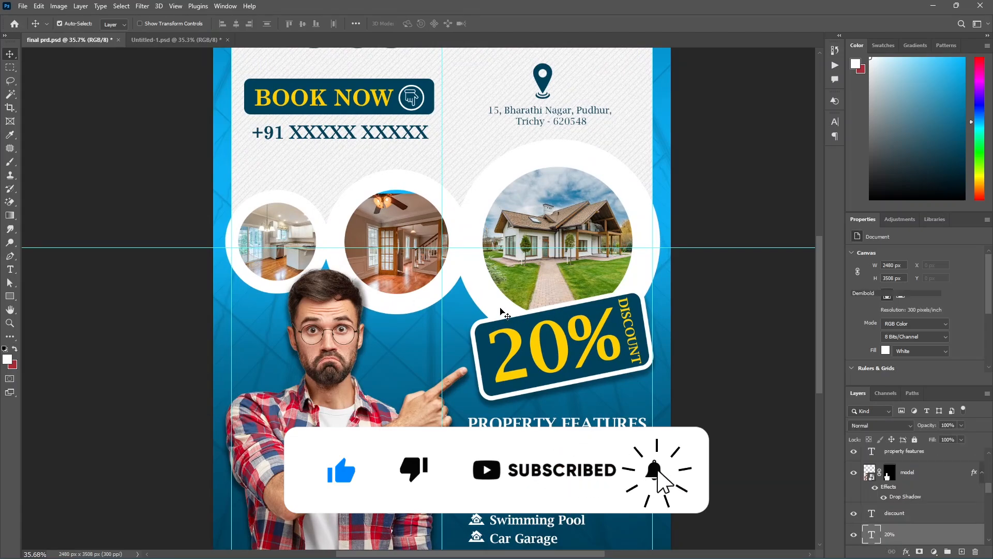
pyautogui.scroll(-2, 912, 502)
pyautogui.scroll(-2, 912, 502)
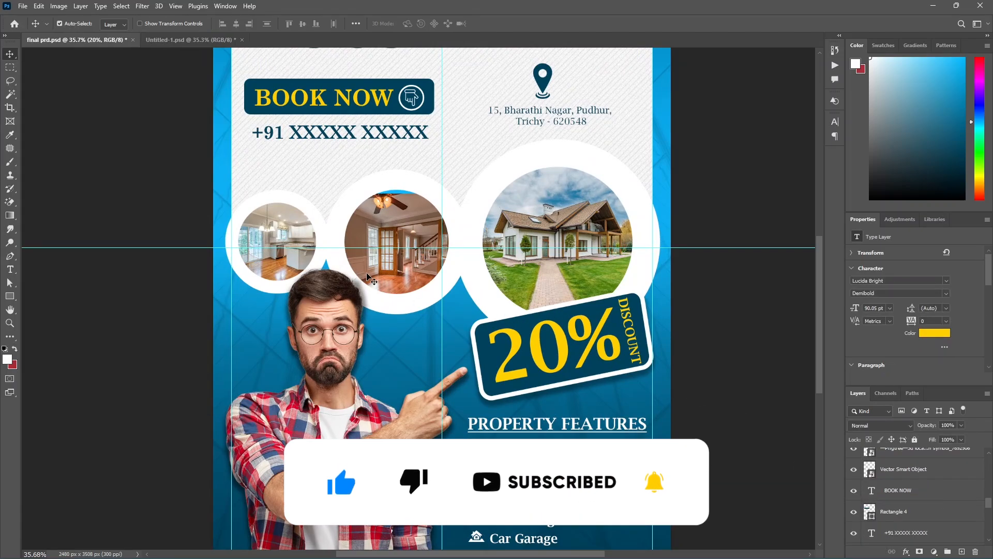
pyautogui.click(931, 512)
pyautogui.scroll(-3, 941, 510)
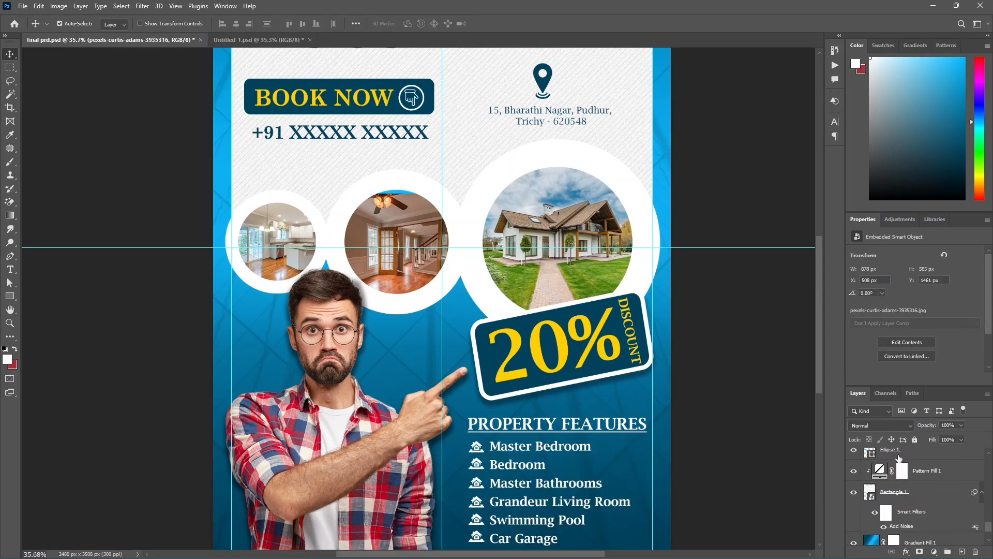
pyautogui.scroll(1, 899, 458)
pyautogui.click(929, 491)
pyautogui.click(963, 553)
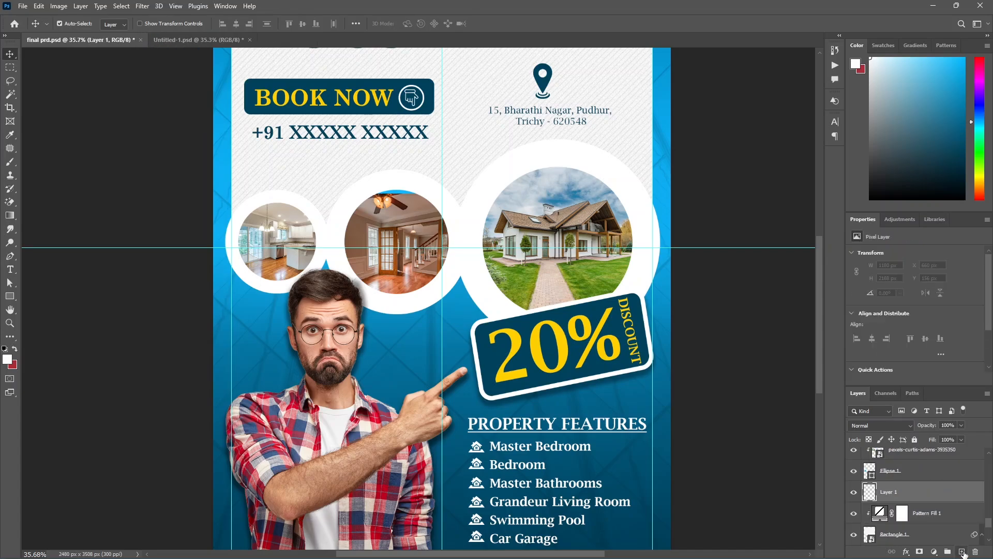
# - Paint a soft black shadow behind the three photo circles with a 400 px brush and lower the layer's opacity to about 48%
pyautogui.press('b')
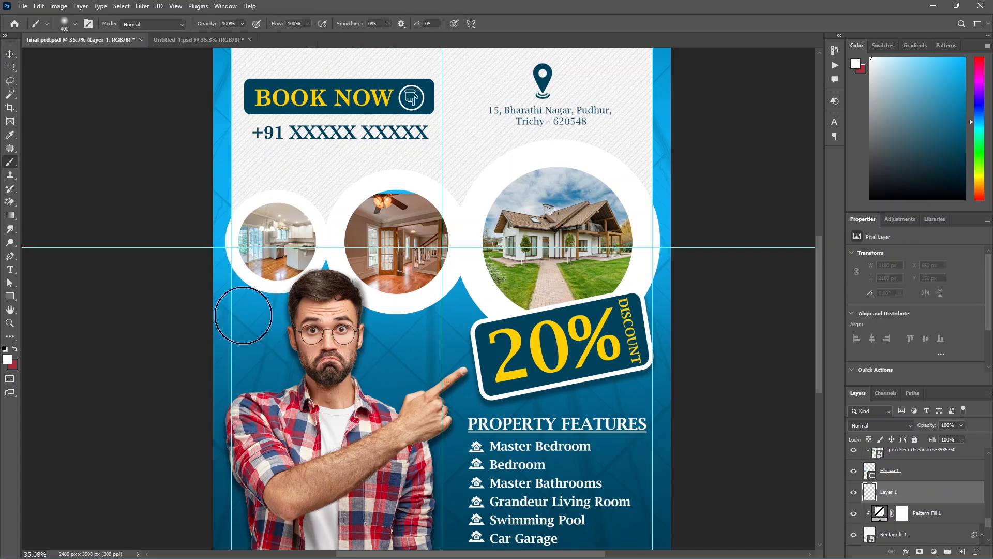
pyautogui.click(5, 348)
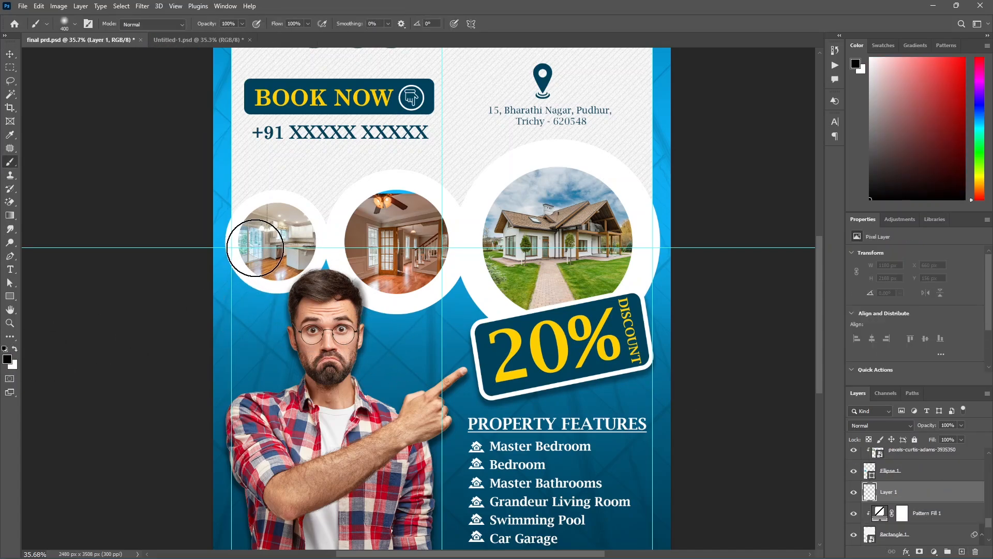
pyautogui.moveTo(255, 247)
pyautogui.mouseDown()
pyautogui.moveTo(308, 263)
pyautogui.moveTo(349, 259)
pyautogui.moveTo(381, 282)
pyautogui.moveTo(592, 303)
pyautogui.moveTo(660, 233)
pyautogui.moveTo(664, 216)
pyautogui.mouseUp()
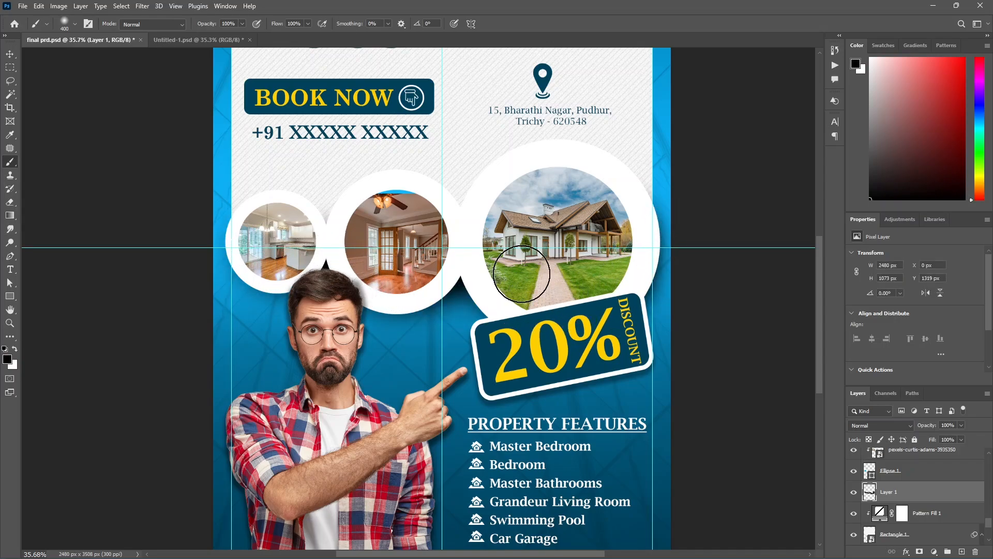
pyautogui.click(960, 427)
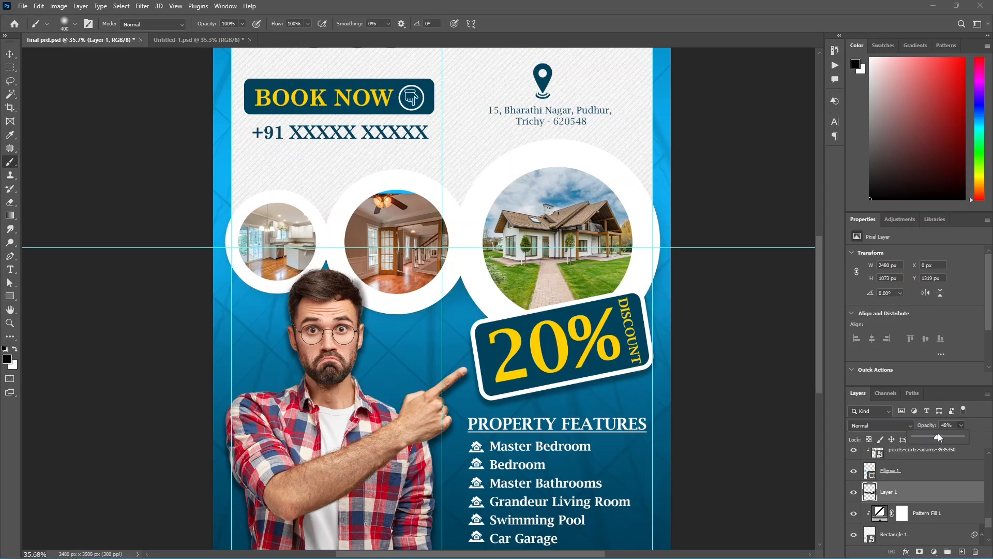